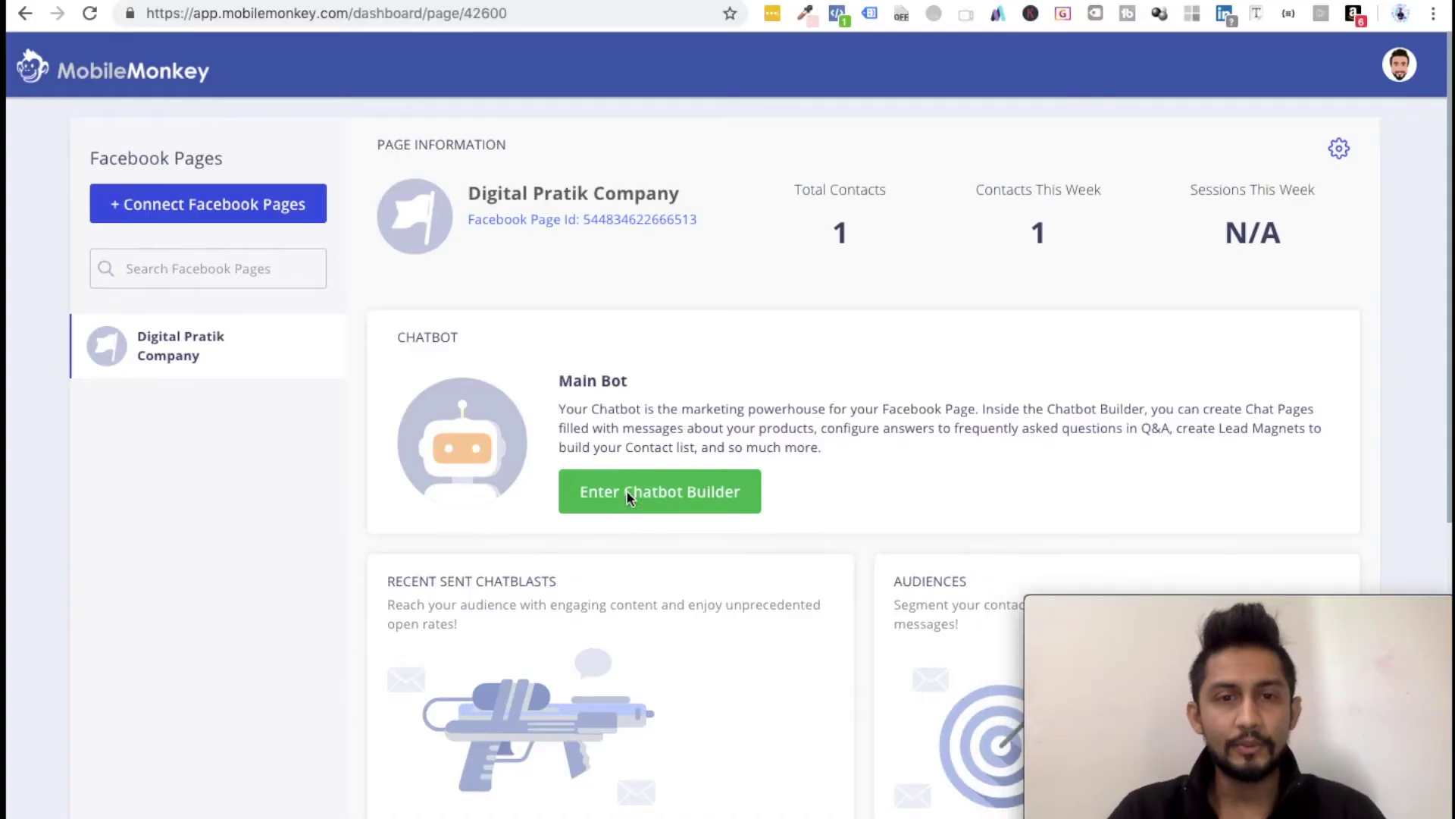
Step: Enter the Chatbot Builder for the Facebook page with 950 contacts and its bot
left_click(659, 495)
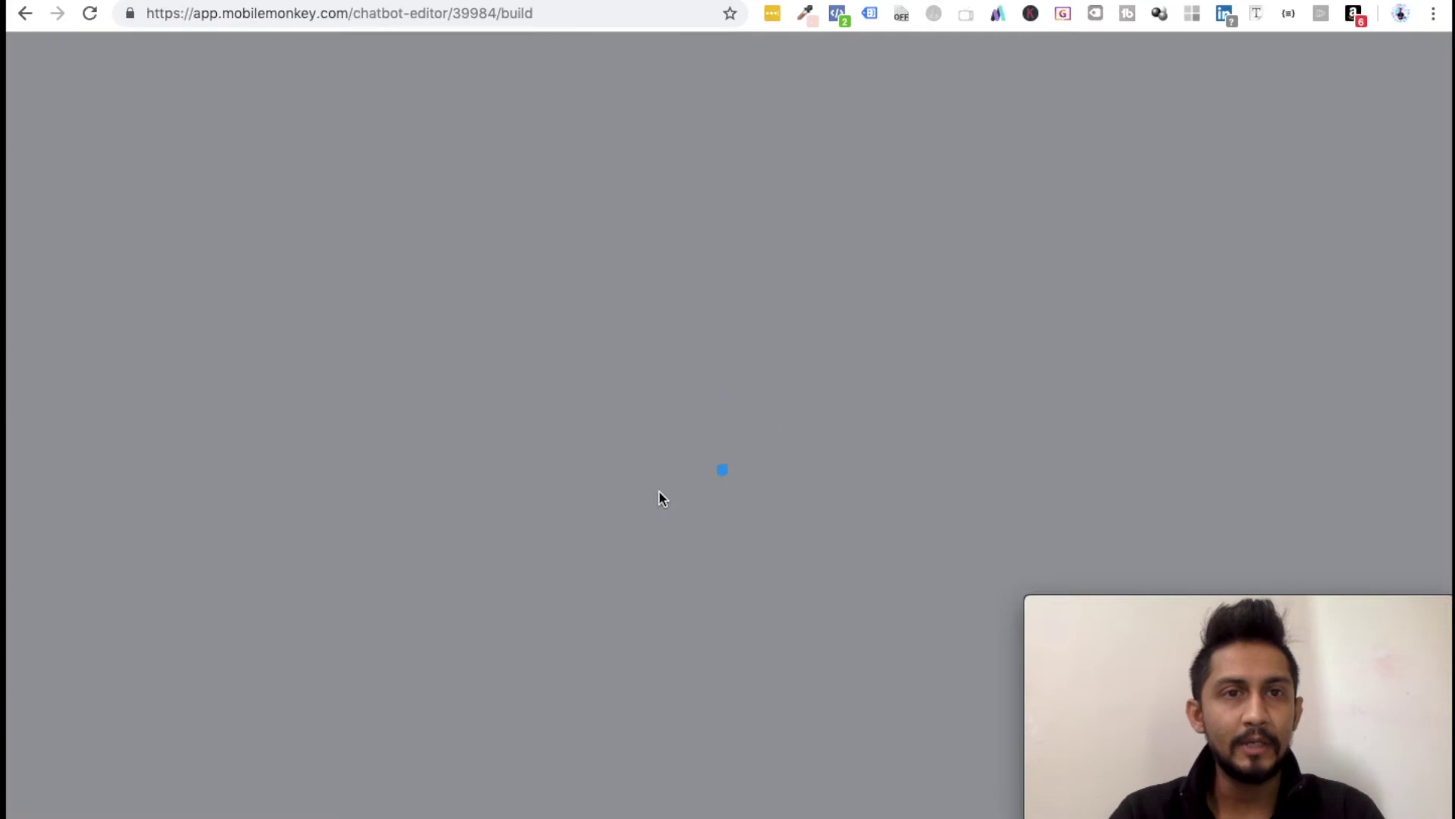
key("super+Tab")
key("super+Tab")
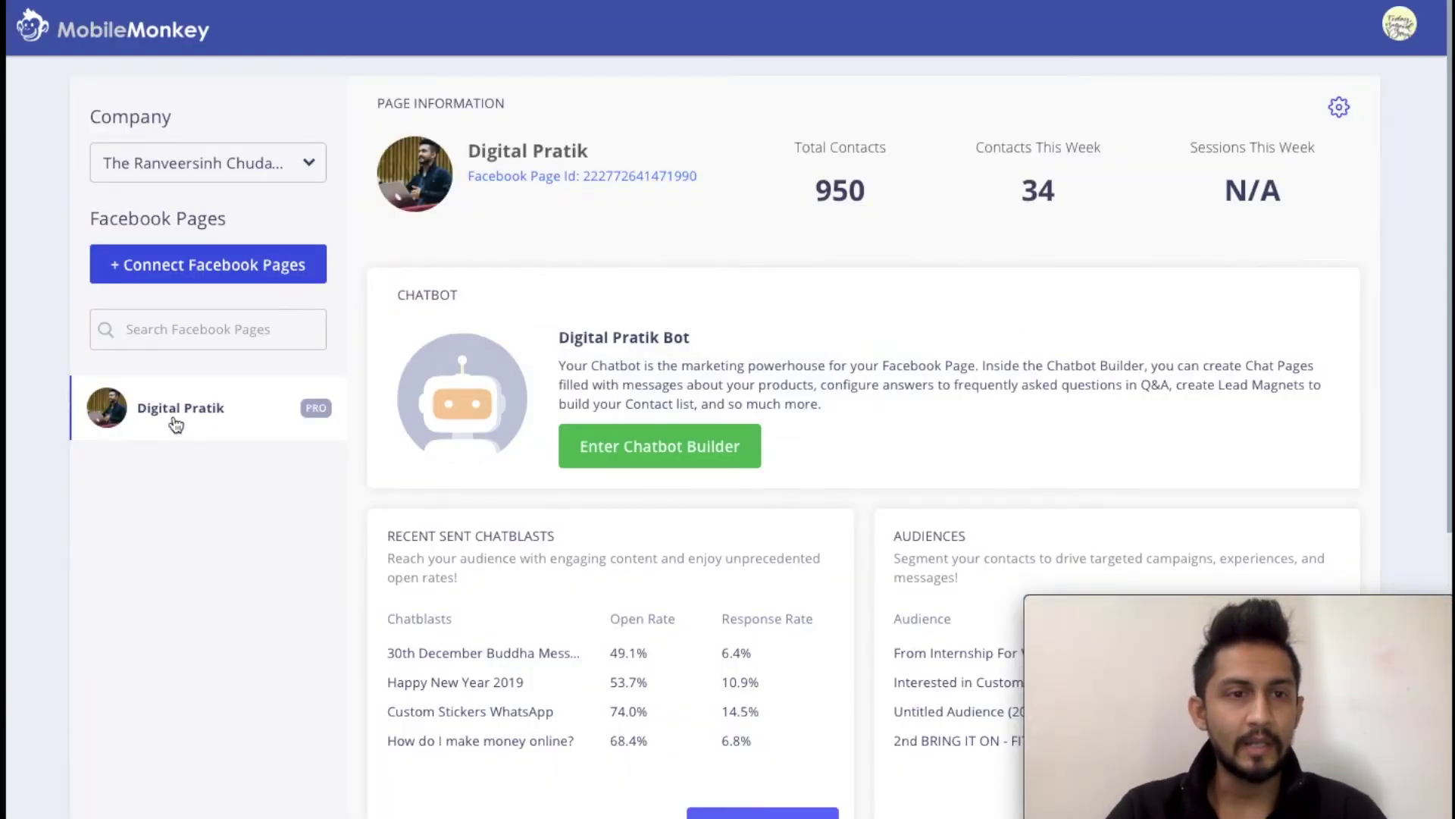
left_click(627, 446)
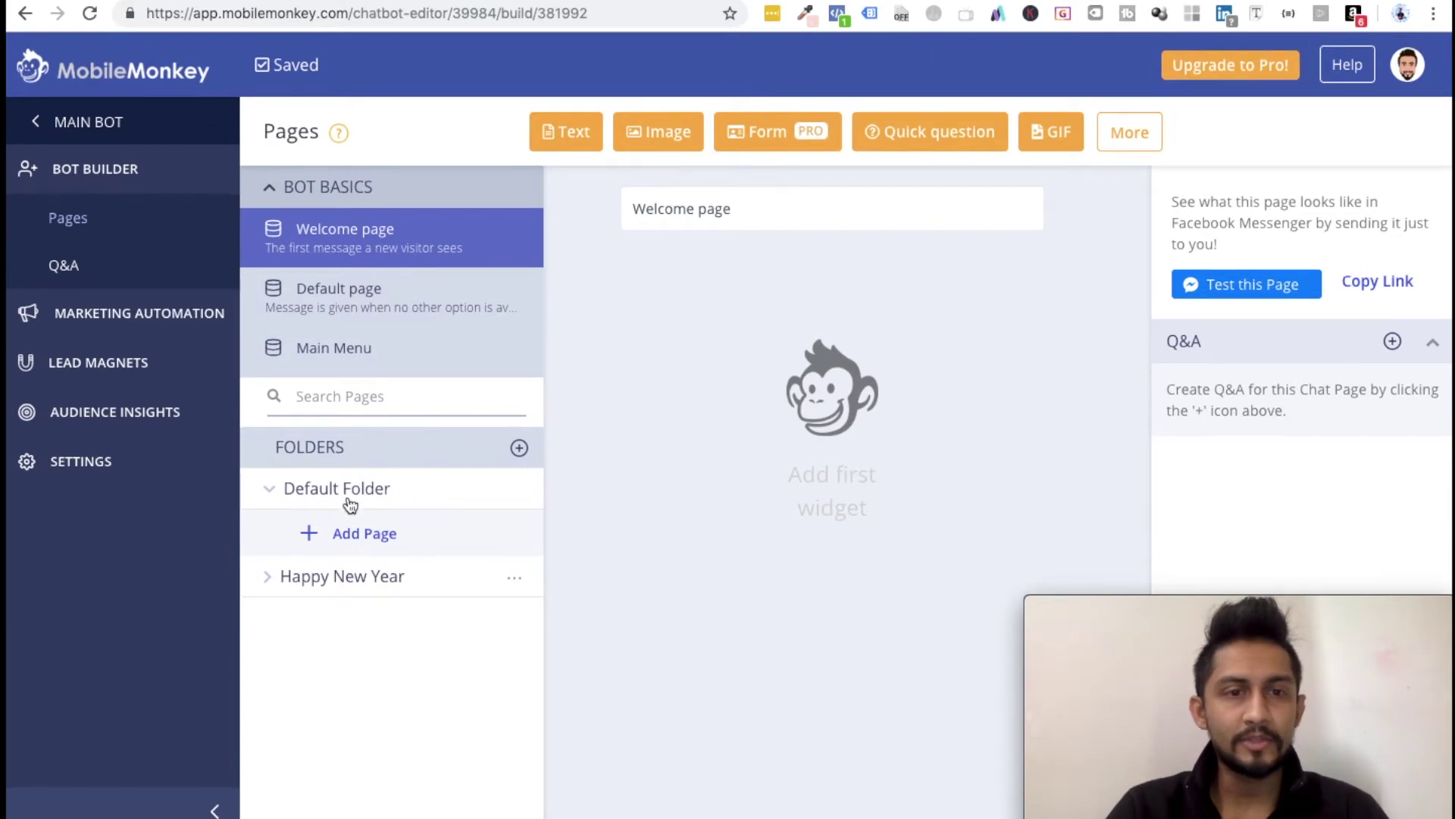
Step: Open the Happy New Year Landing Page from the Happy New Year folder and add a Text widget
left_click(316, 579)
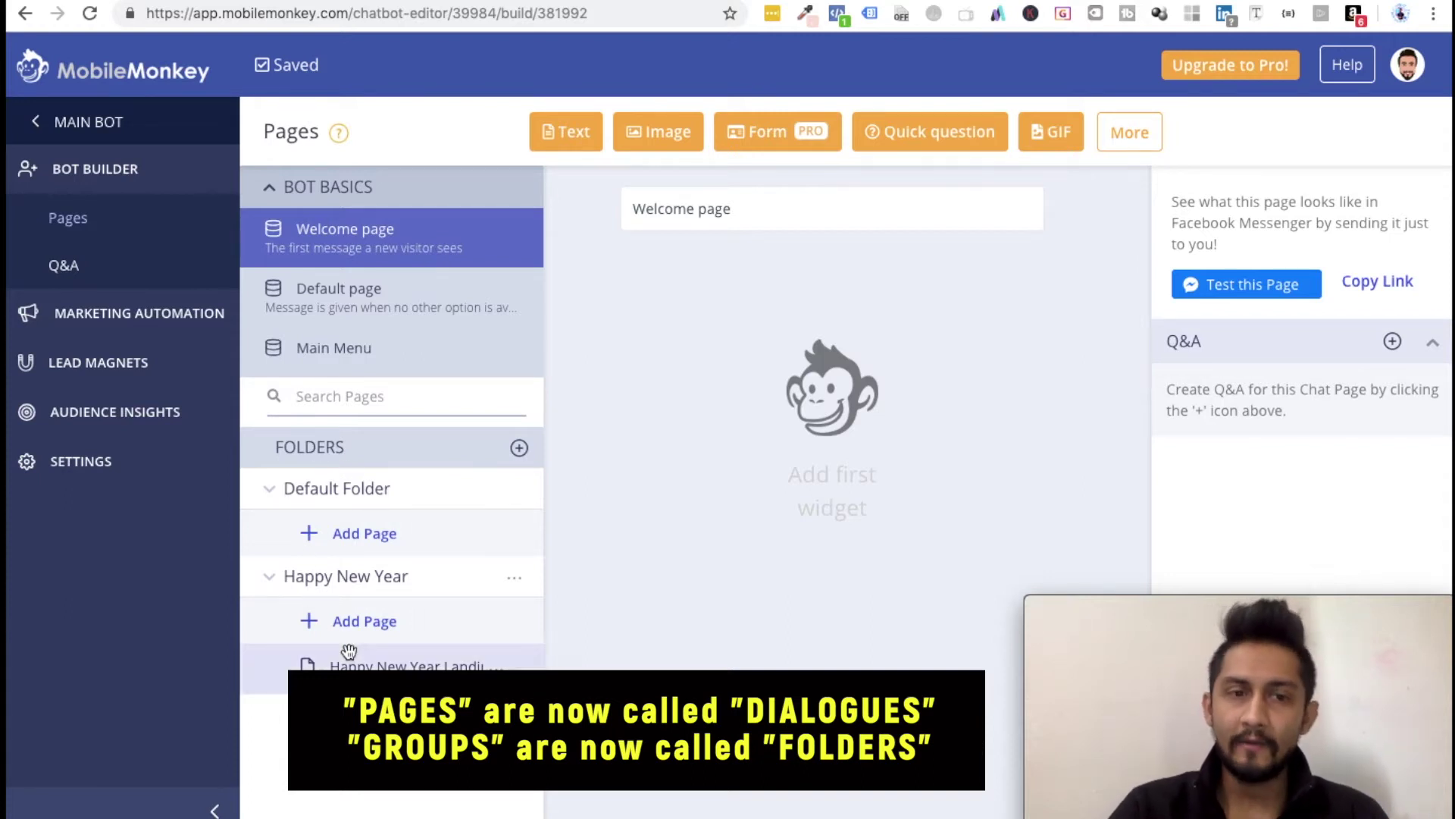
left_click(394, 667)
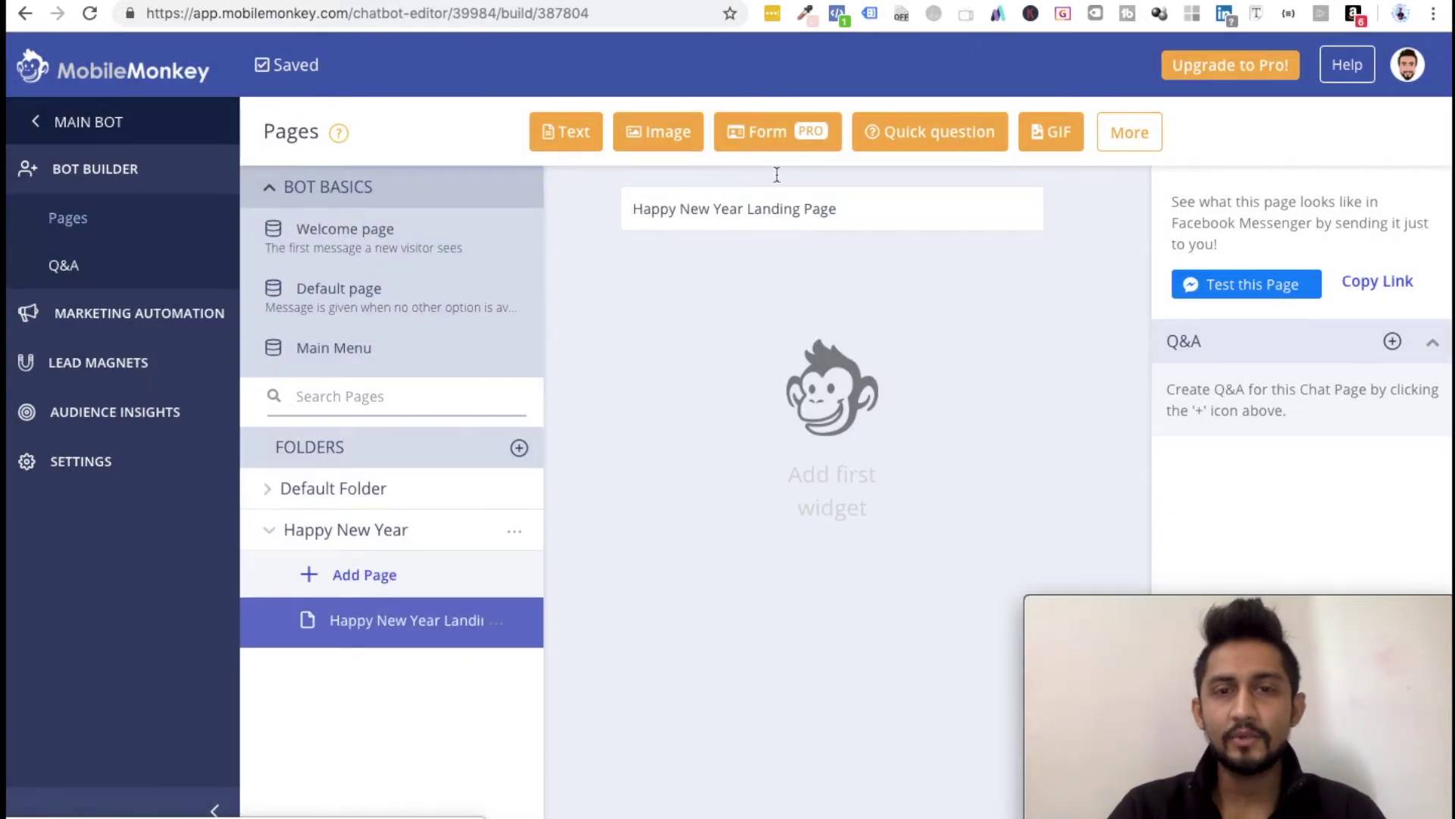
triple_click(718, 208)
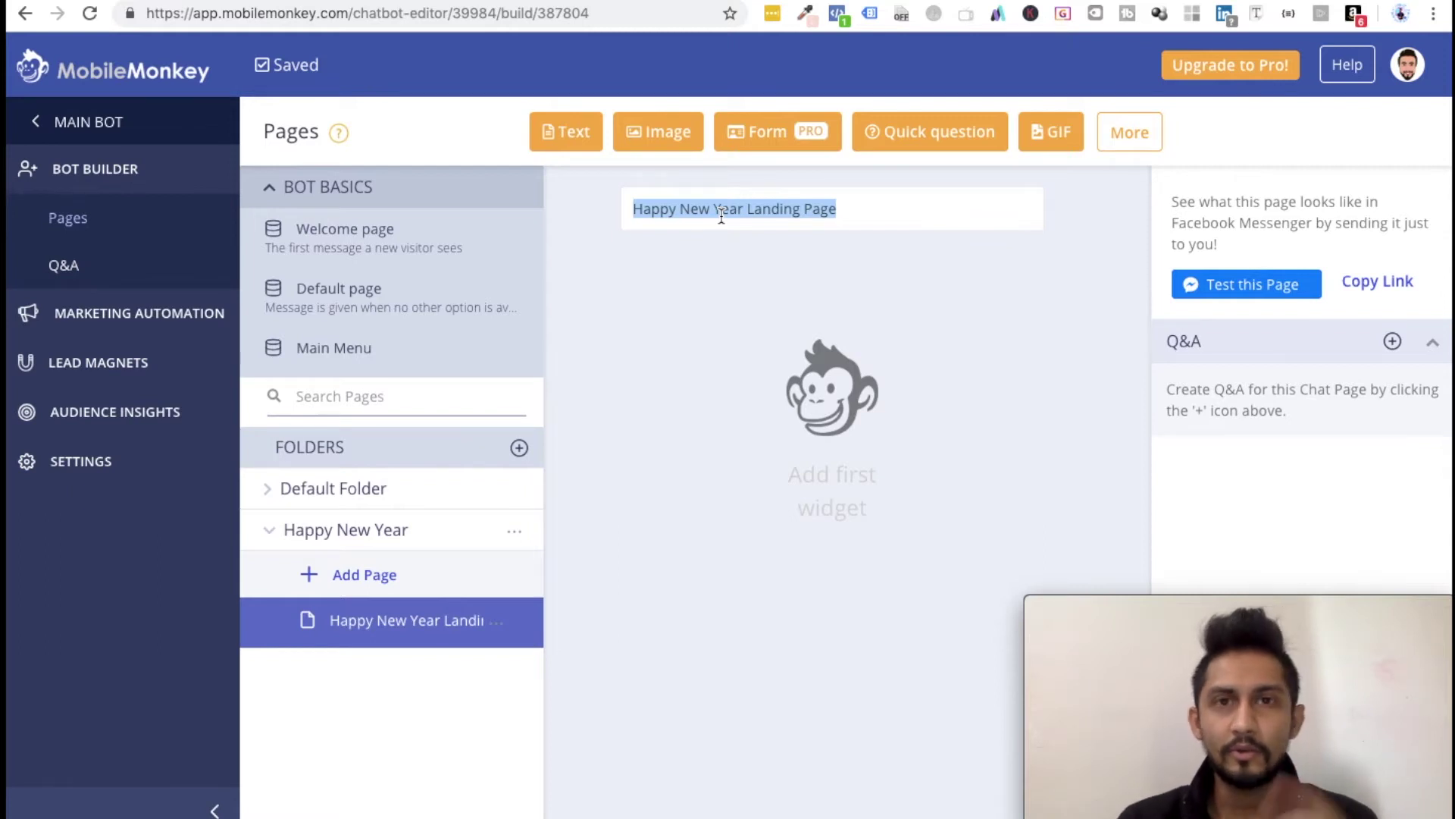
left_click(726, 212)
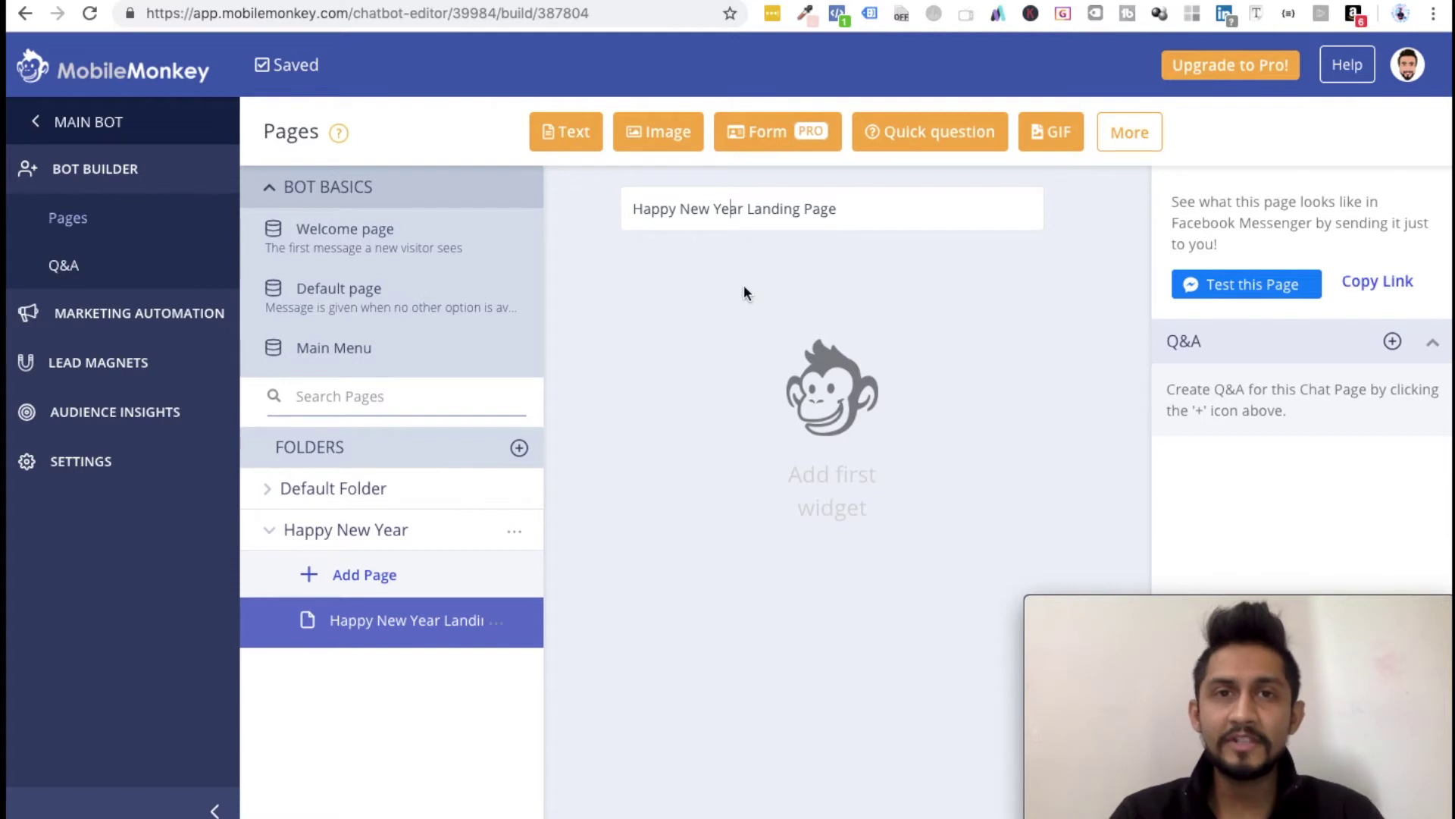
left_click(565, 135)
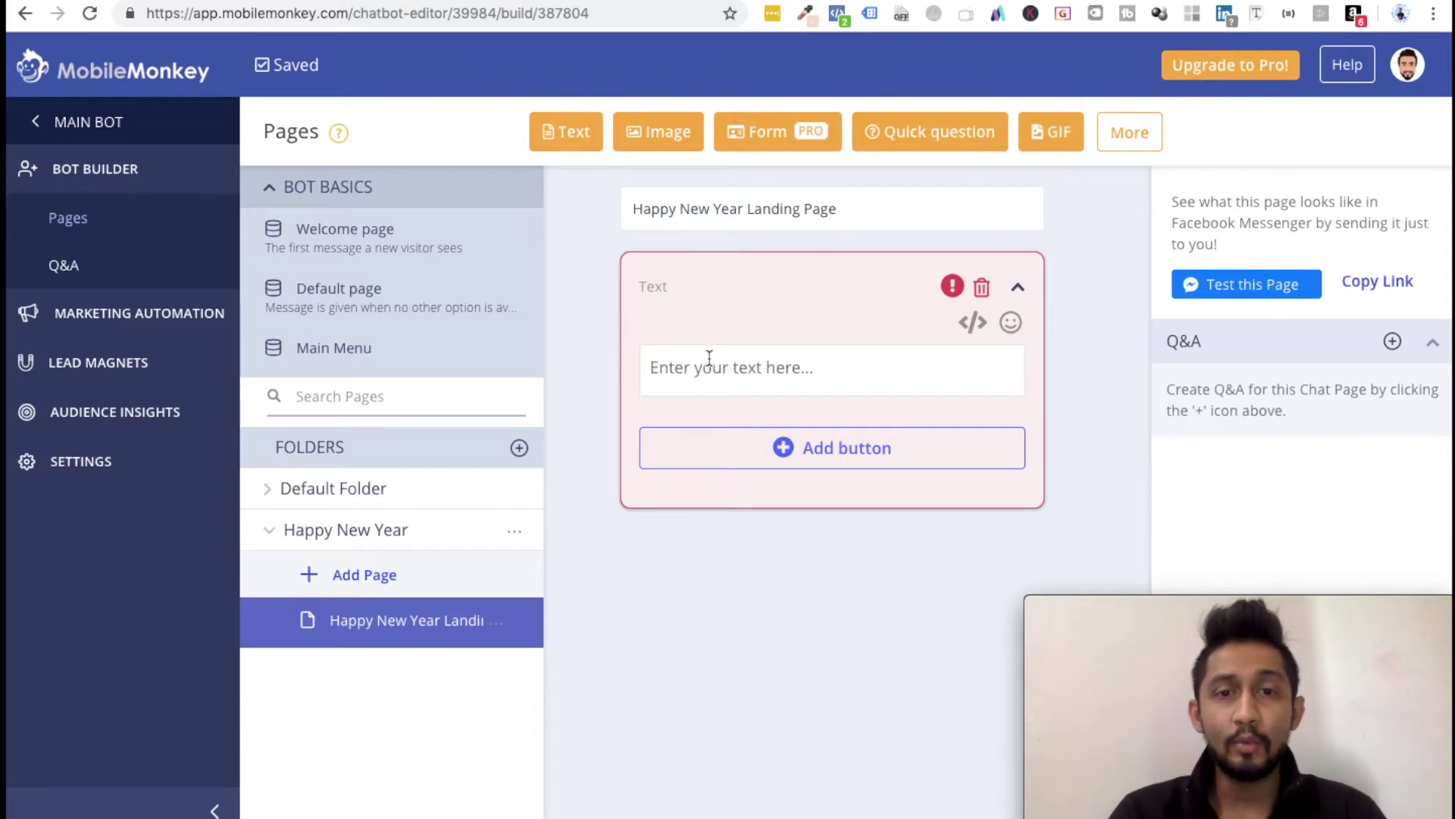
Step: Write 'This is where you put your text information.' in the Text widget
left_click(682, 367)
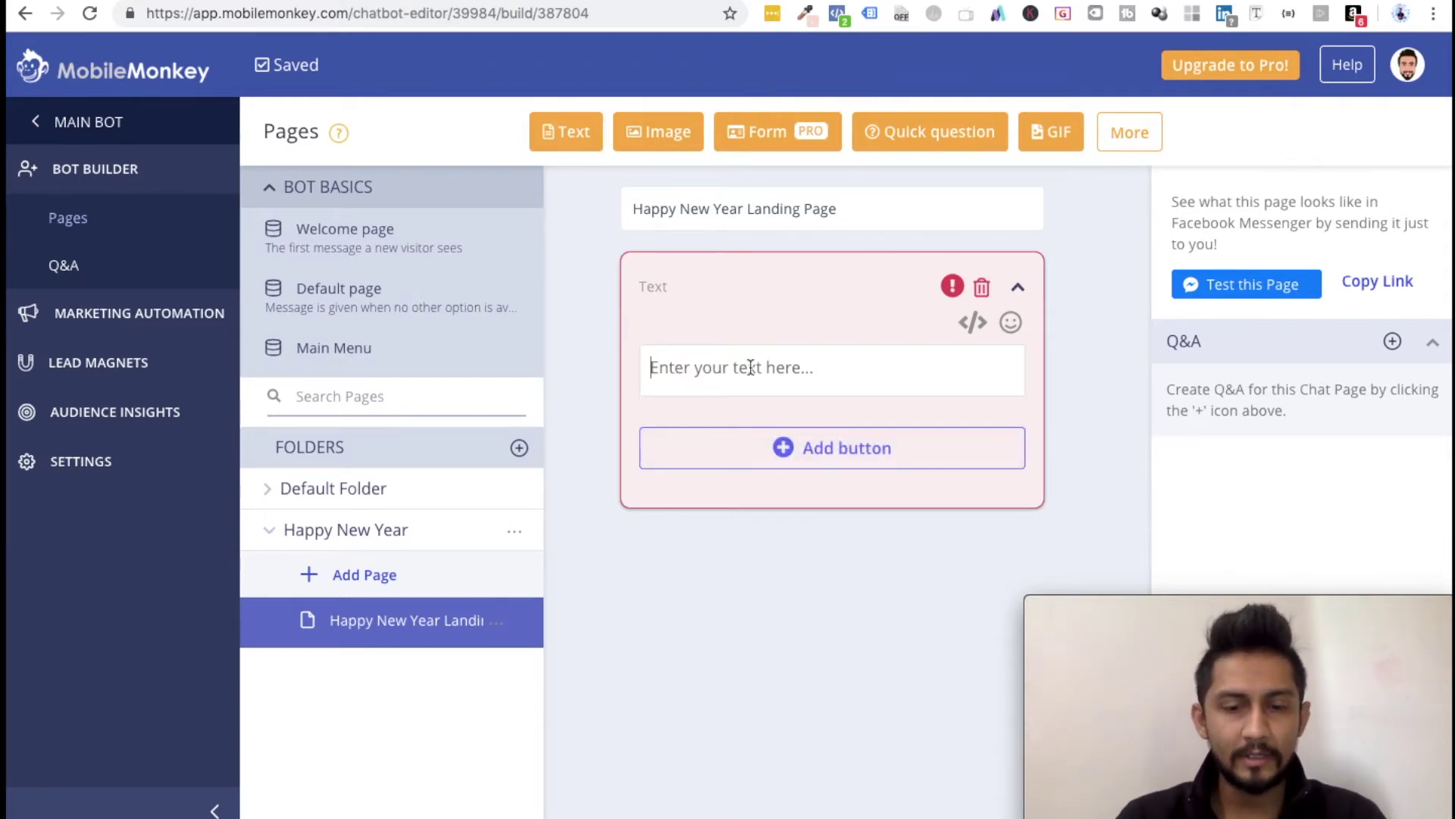
type("This is where ")
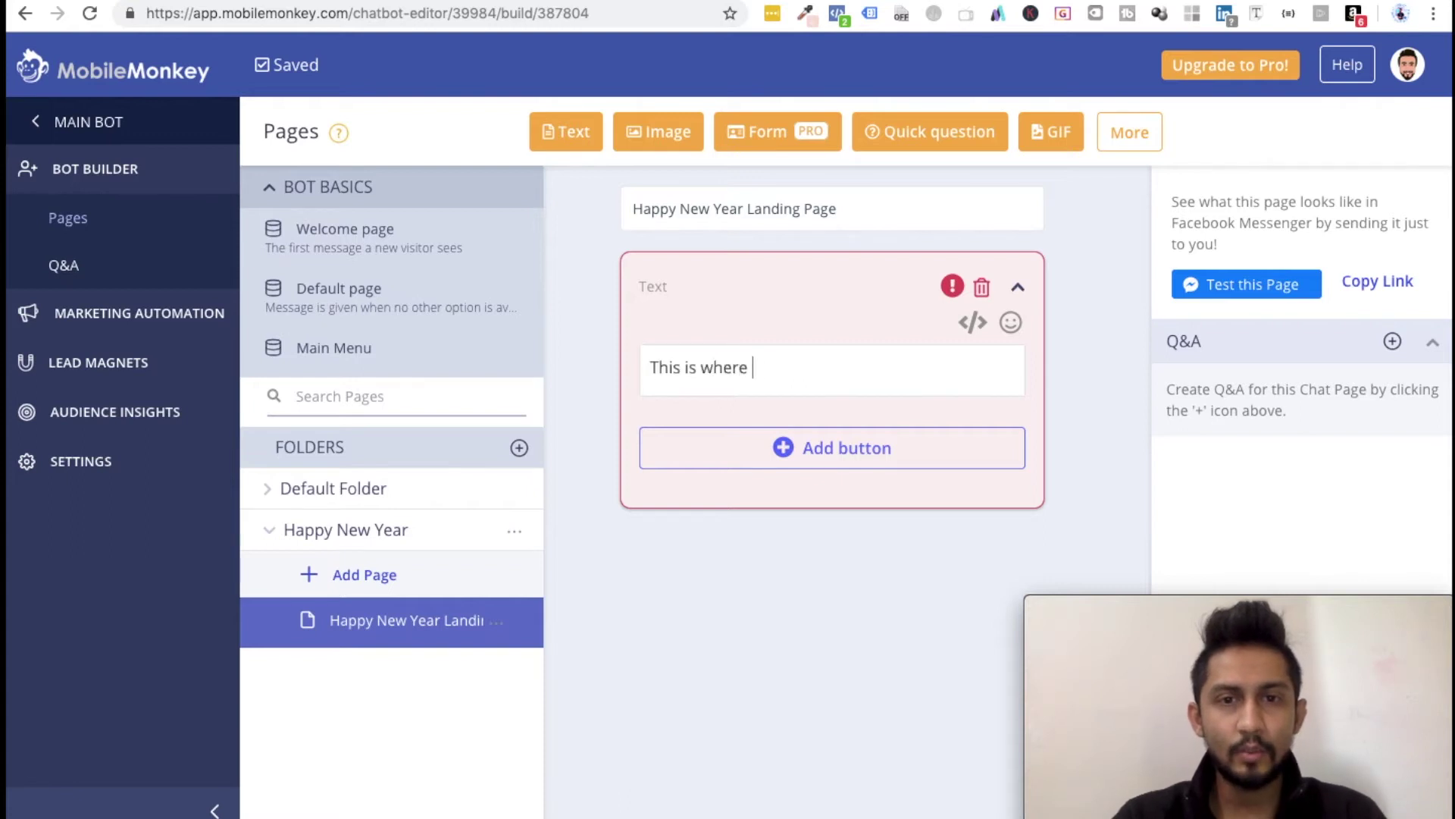
type("you put ")
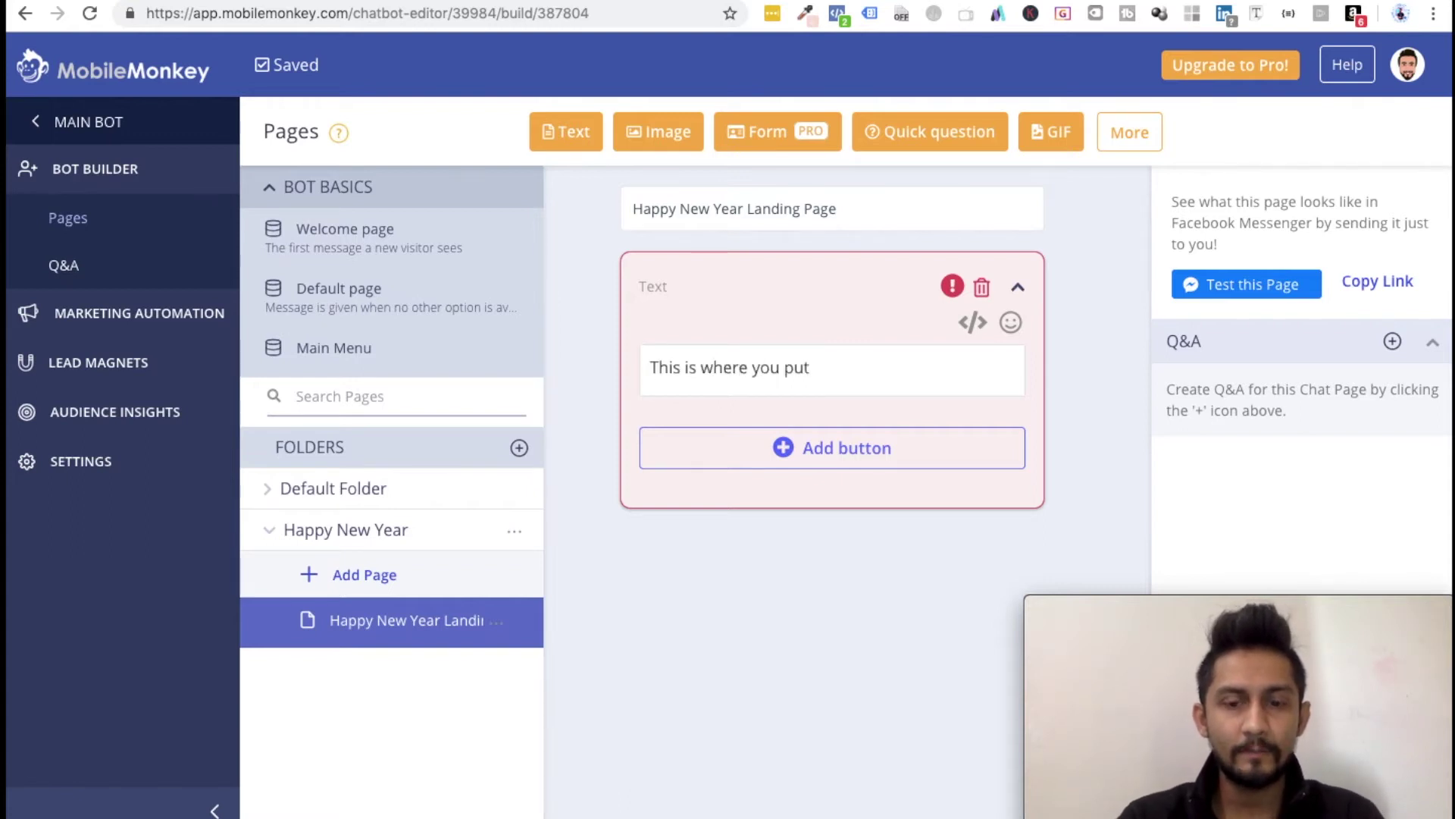
type("you  text infomra")
type("tio")
key("BackSpace")
key("BackSpace")
key("BackSpace")
key("BackSpace")
key("BackSpace")
key("BackSpace")
type("rmation.")
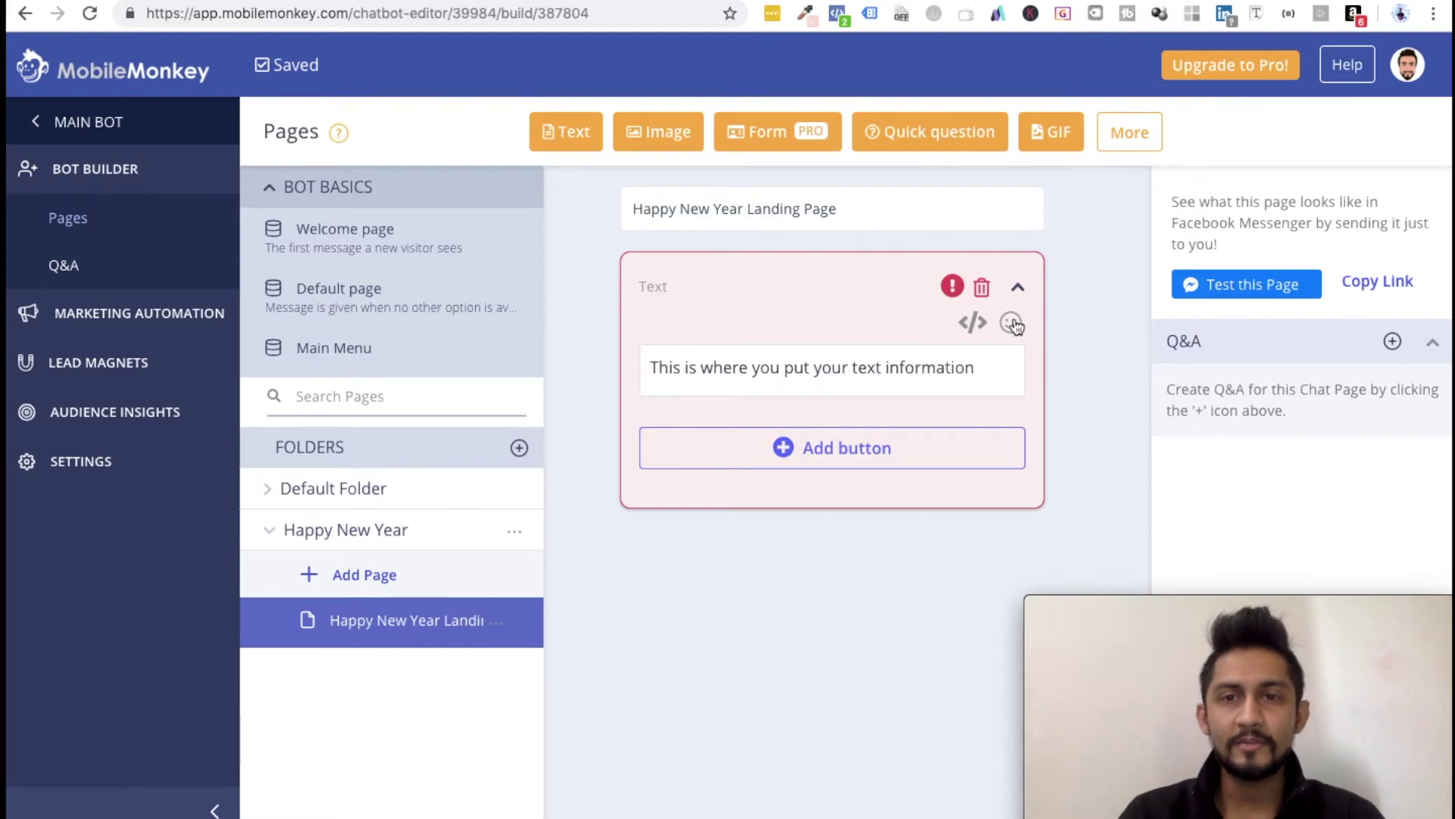
left_click(1012, 324)
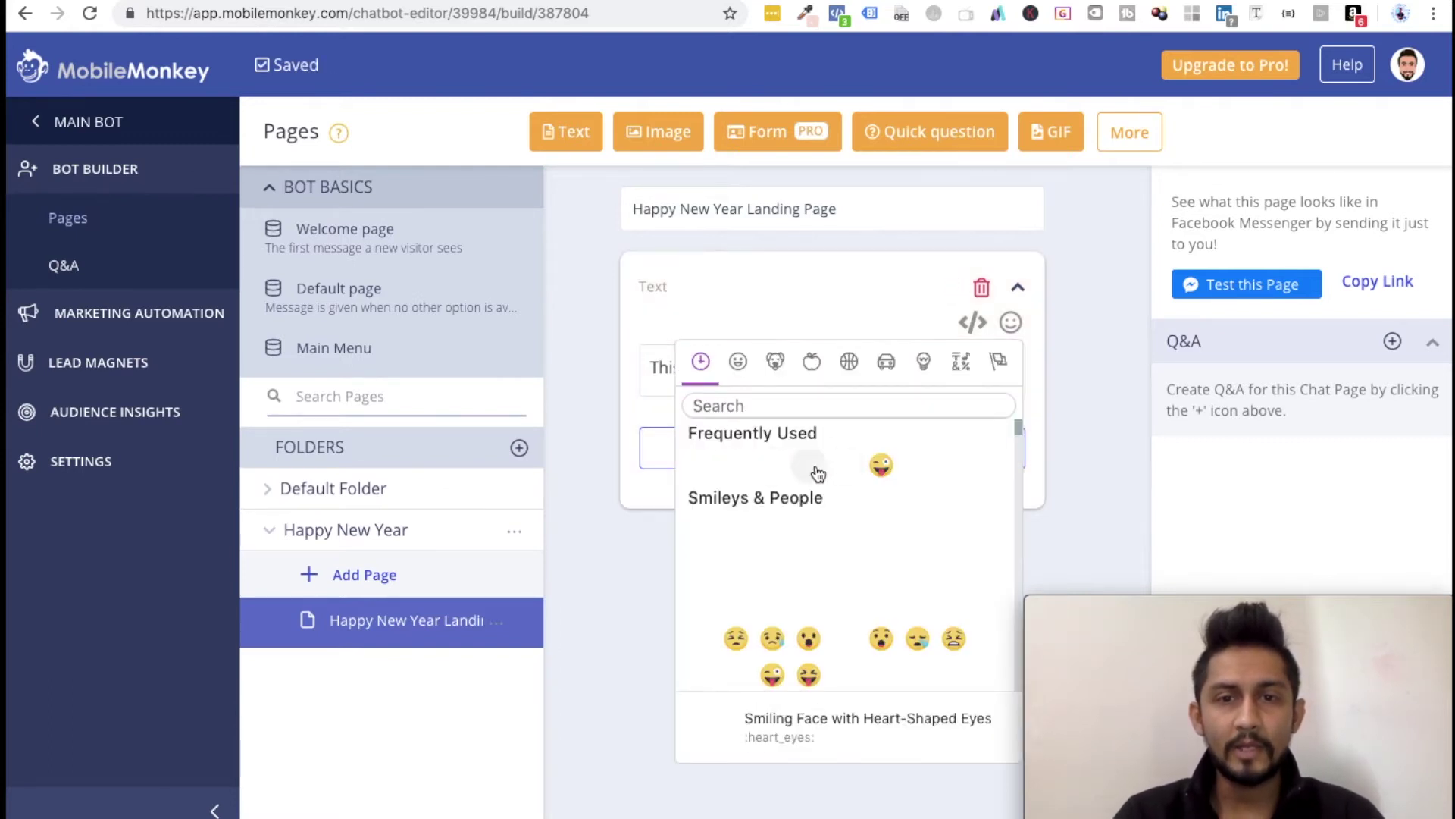
Step: Browse the emoji picker's choices for the Text widget message
left_click(724, 408)
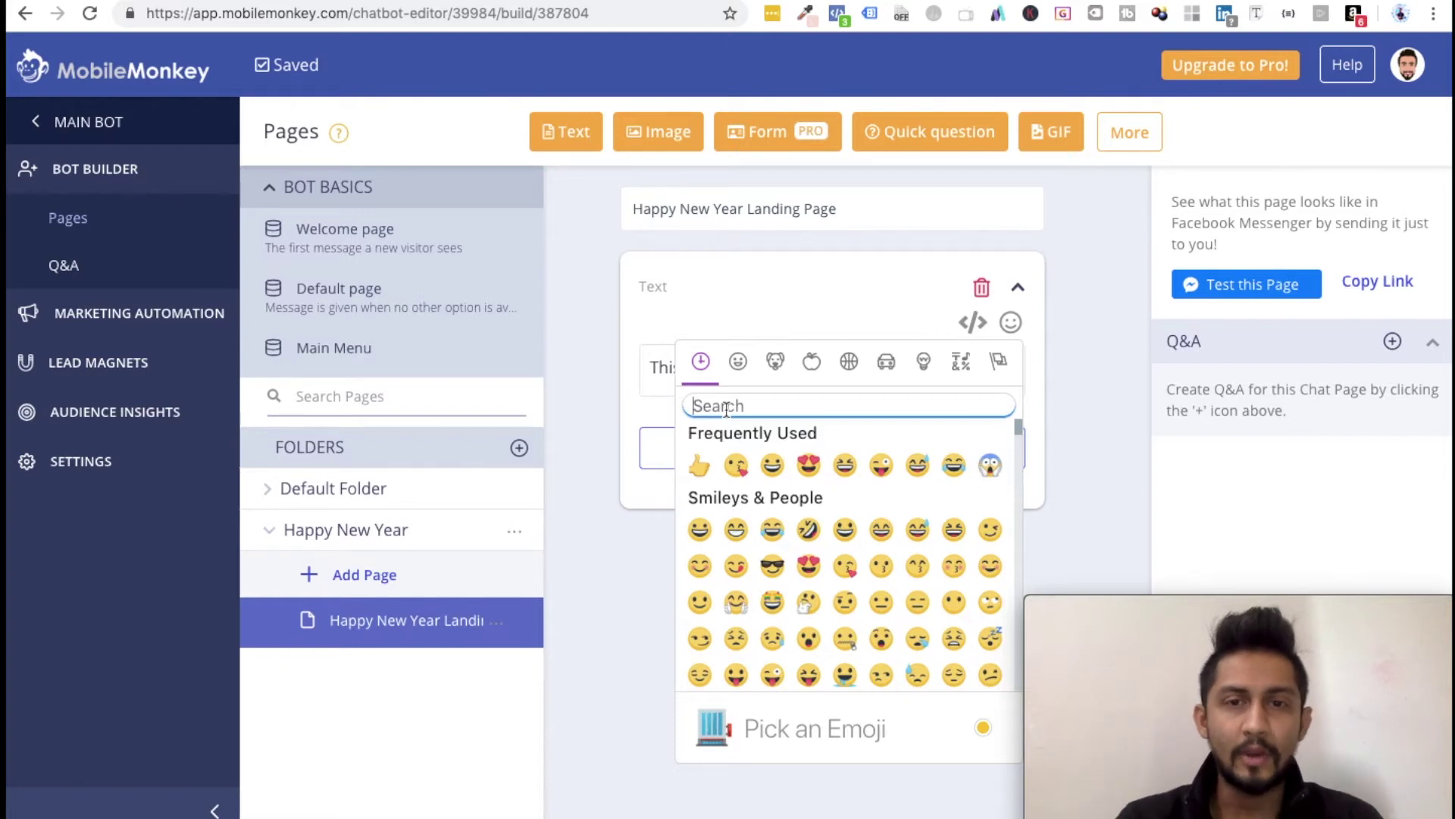
scroll(772, 601, "down", 10)
scroll(771, 601, "up", 10)
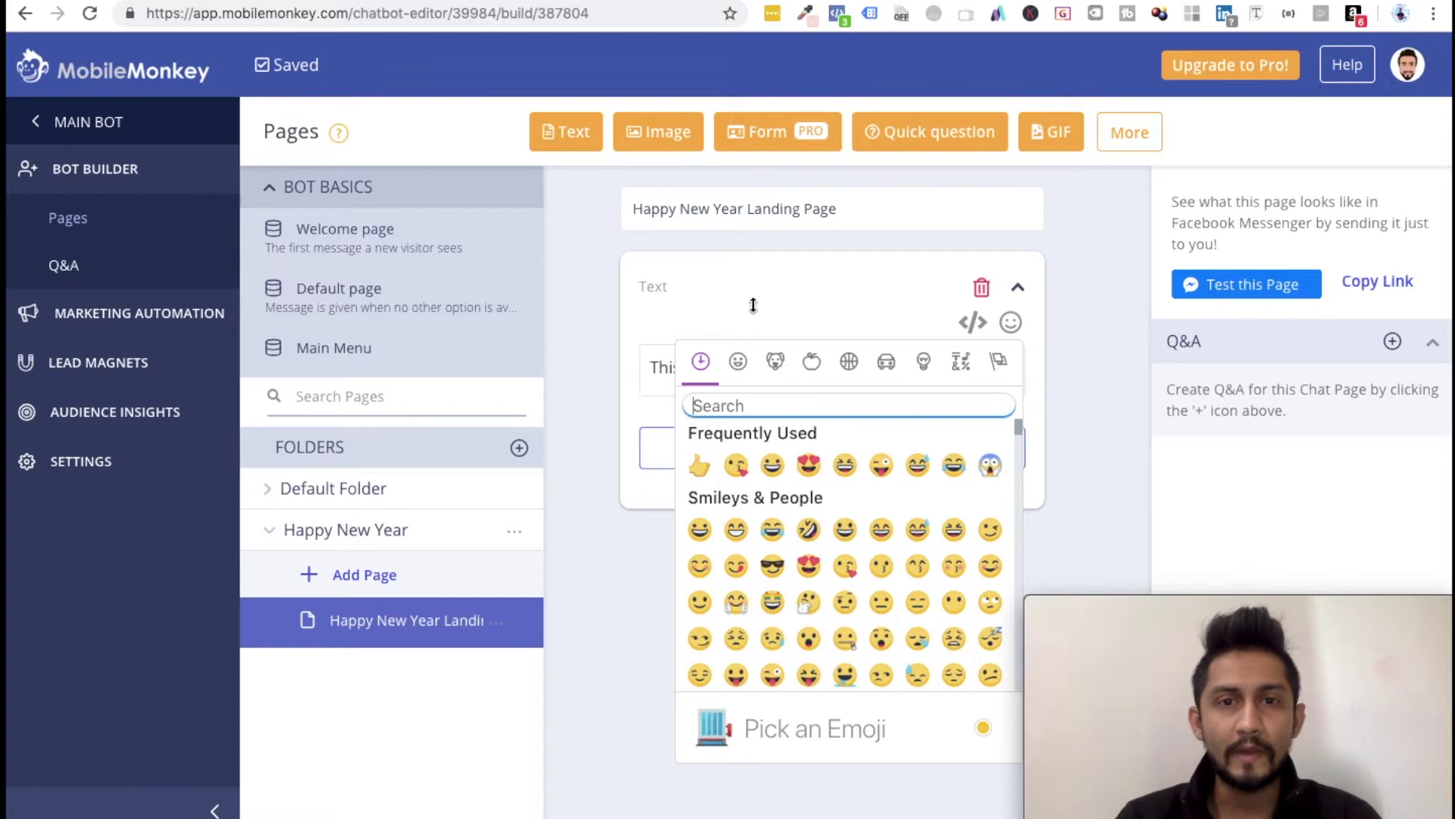
left_click(1002, 369)
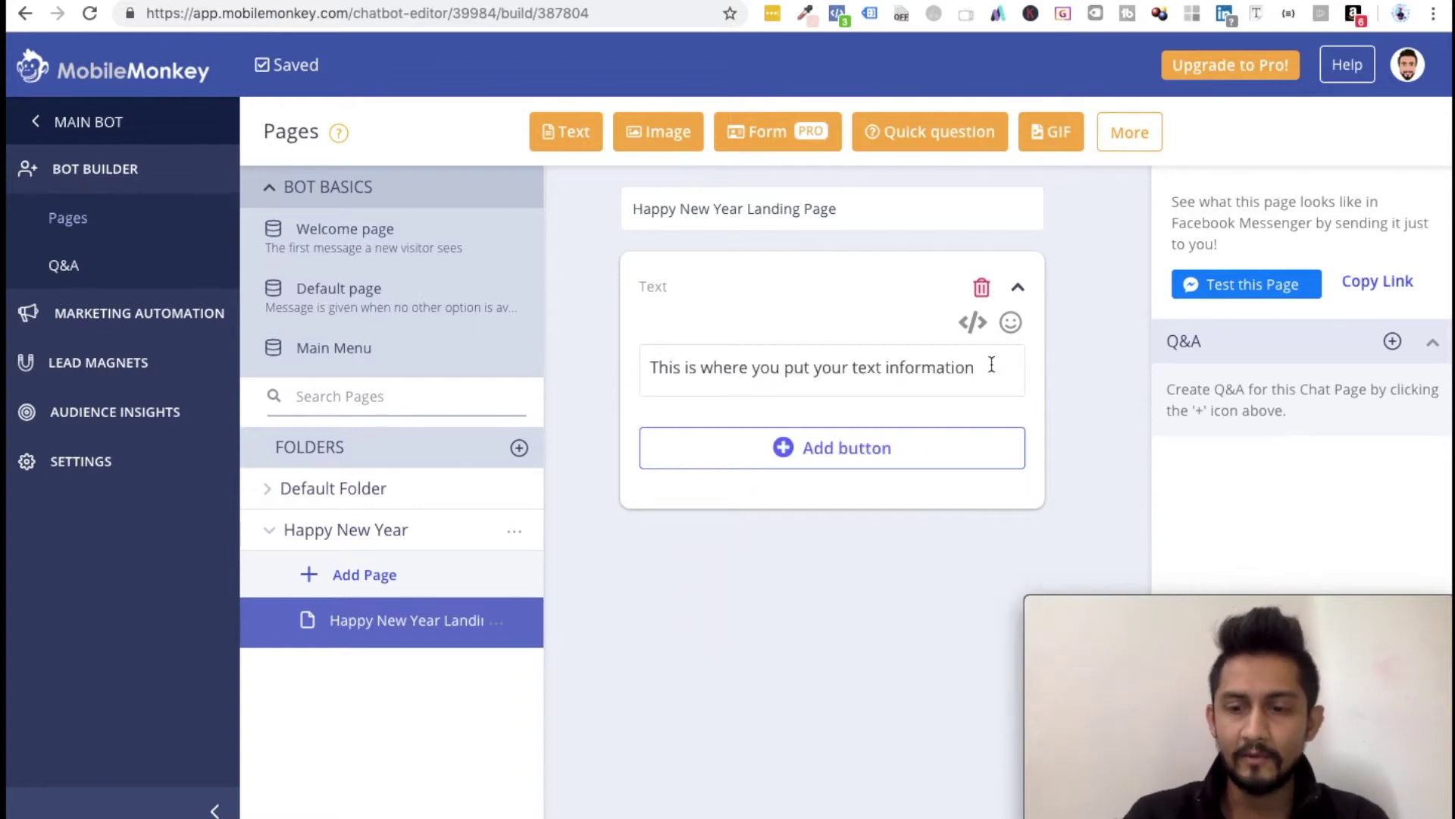
Step: Add a heart-eyes emoji to the message, then a new line 'Write more text over here!!!'
type(":")
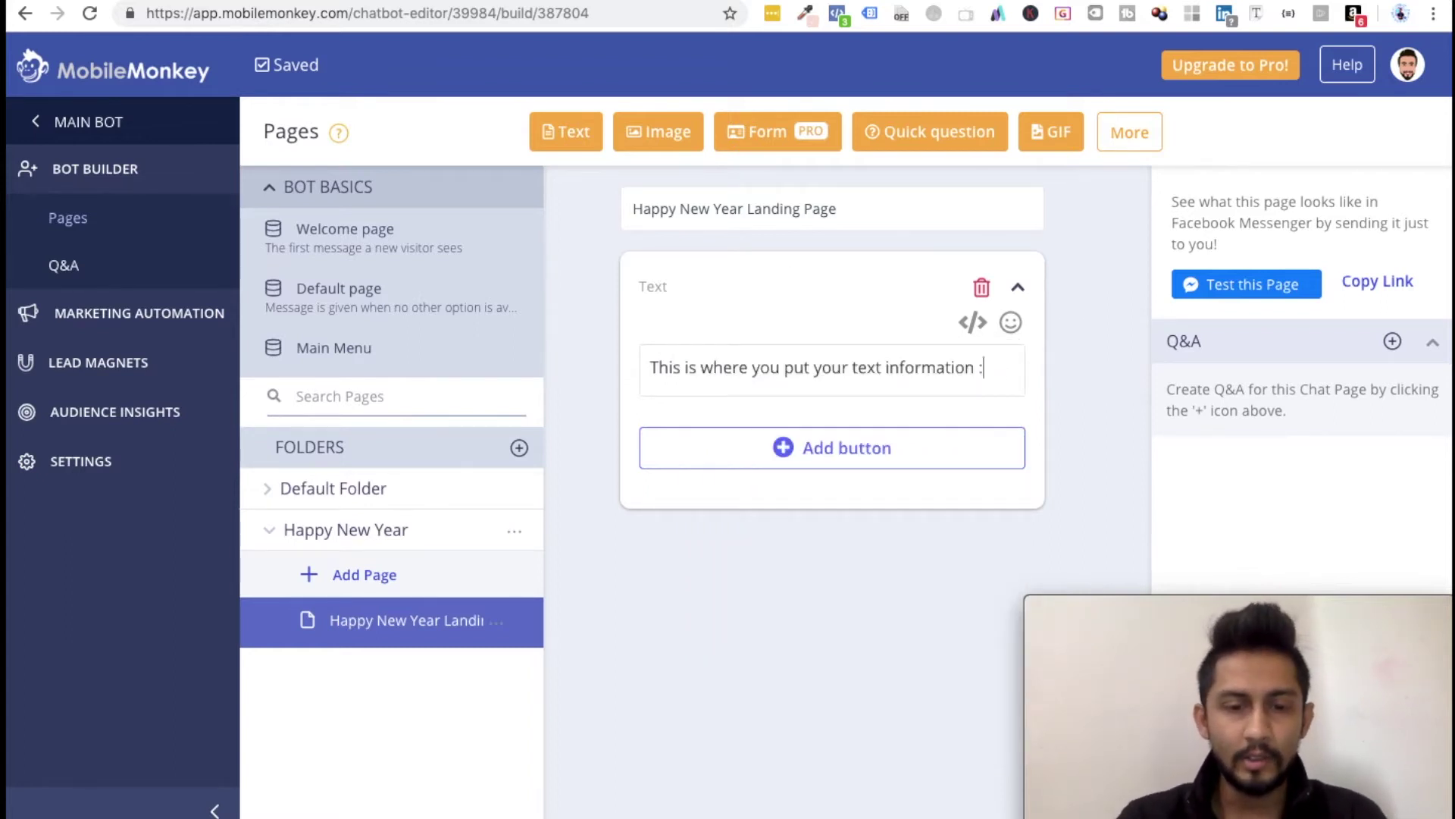
type("heart_eyes:")
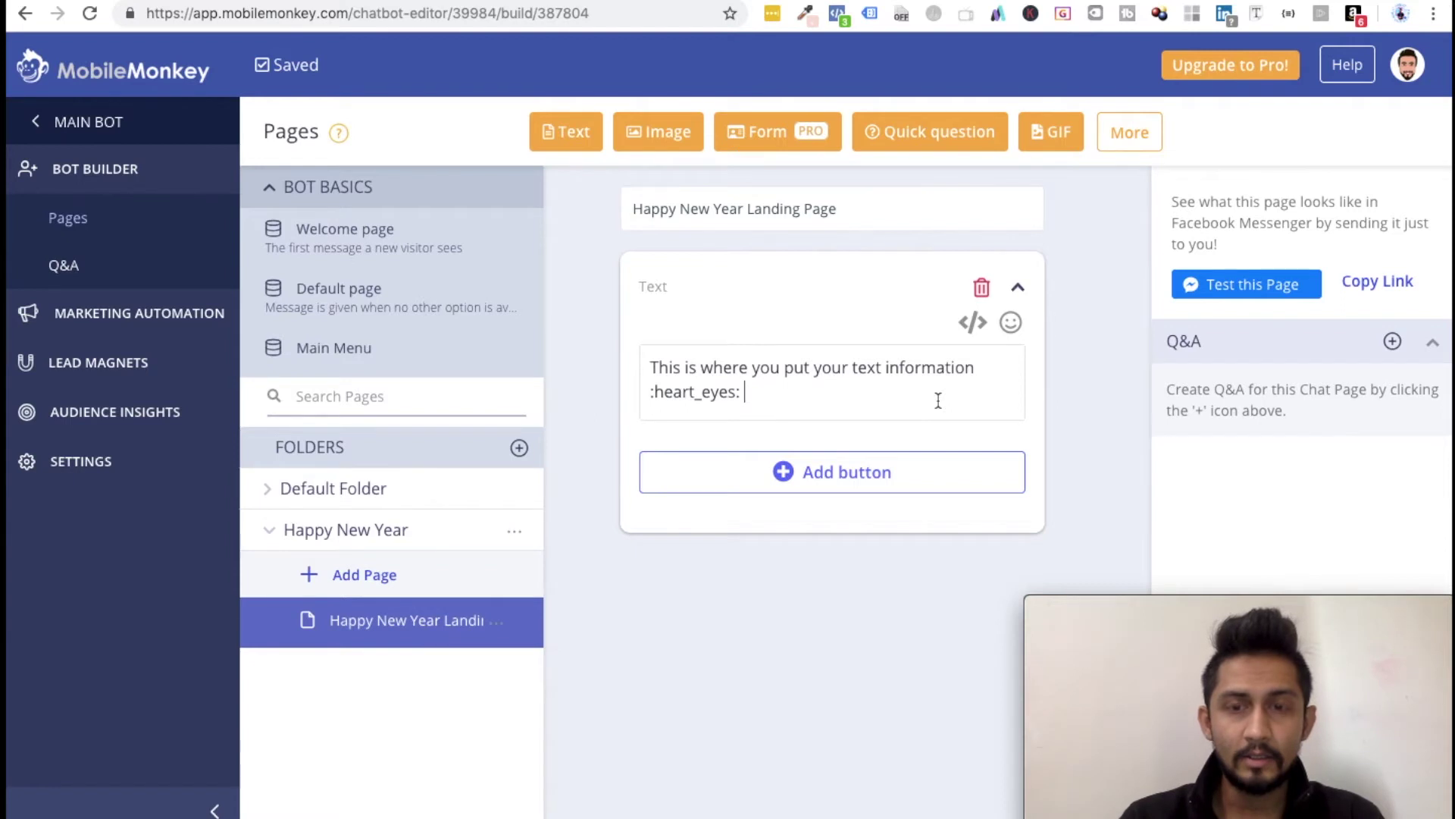
left_click(1010, 322)
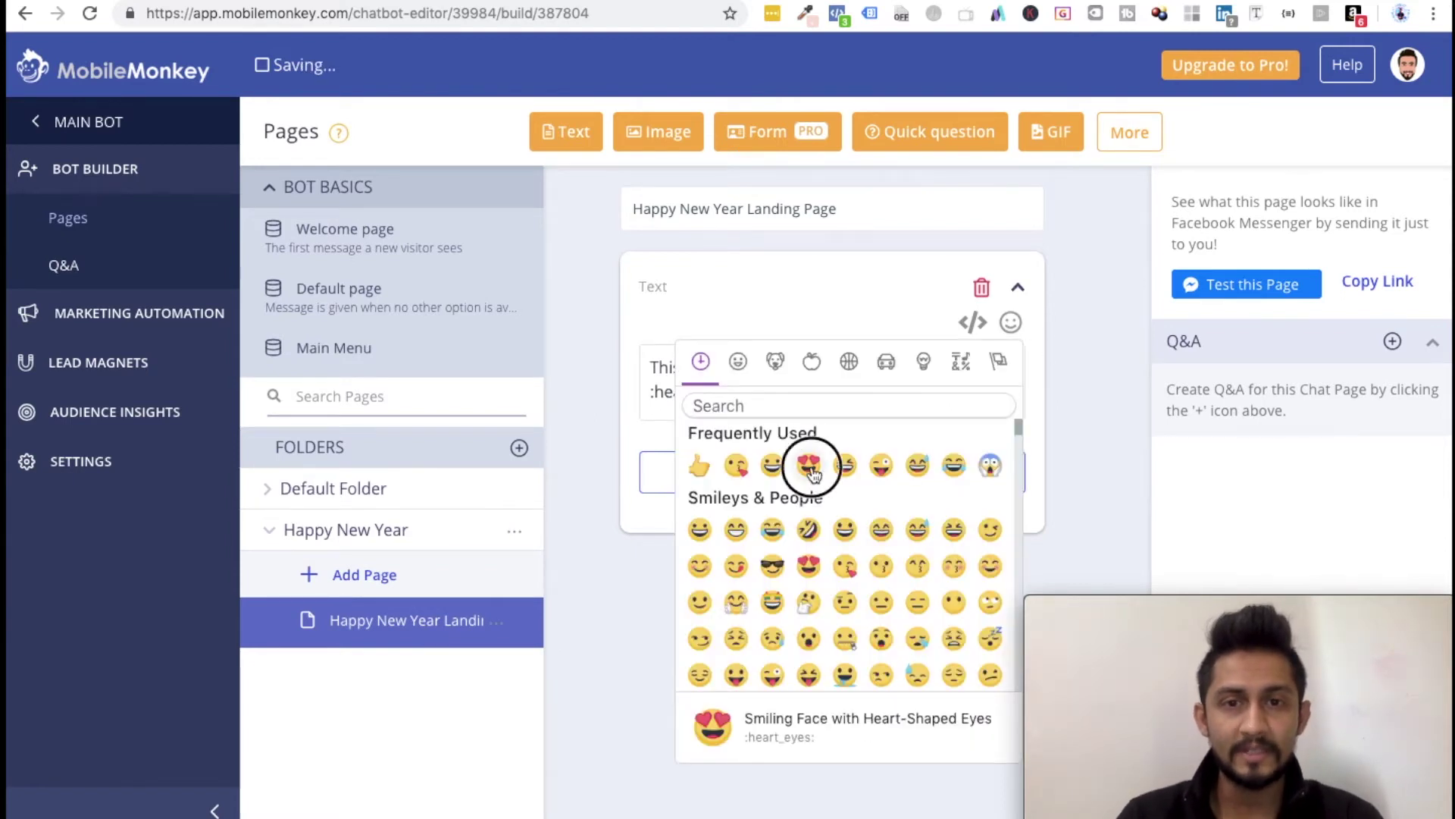
left_click(809, 465)
left_click(793, 393)
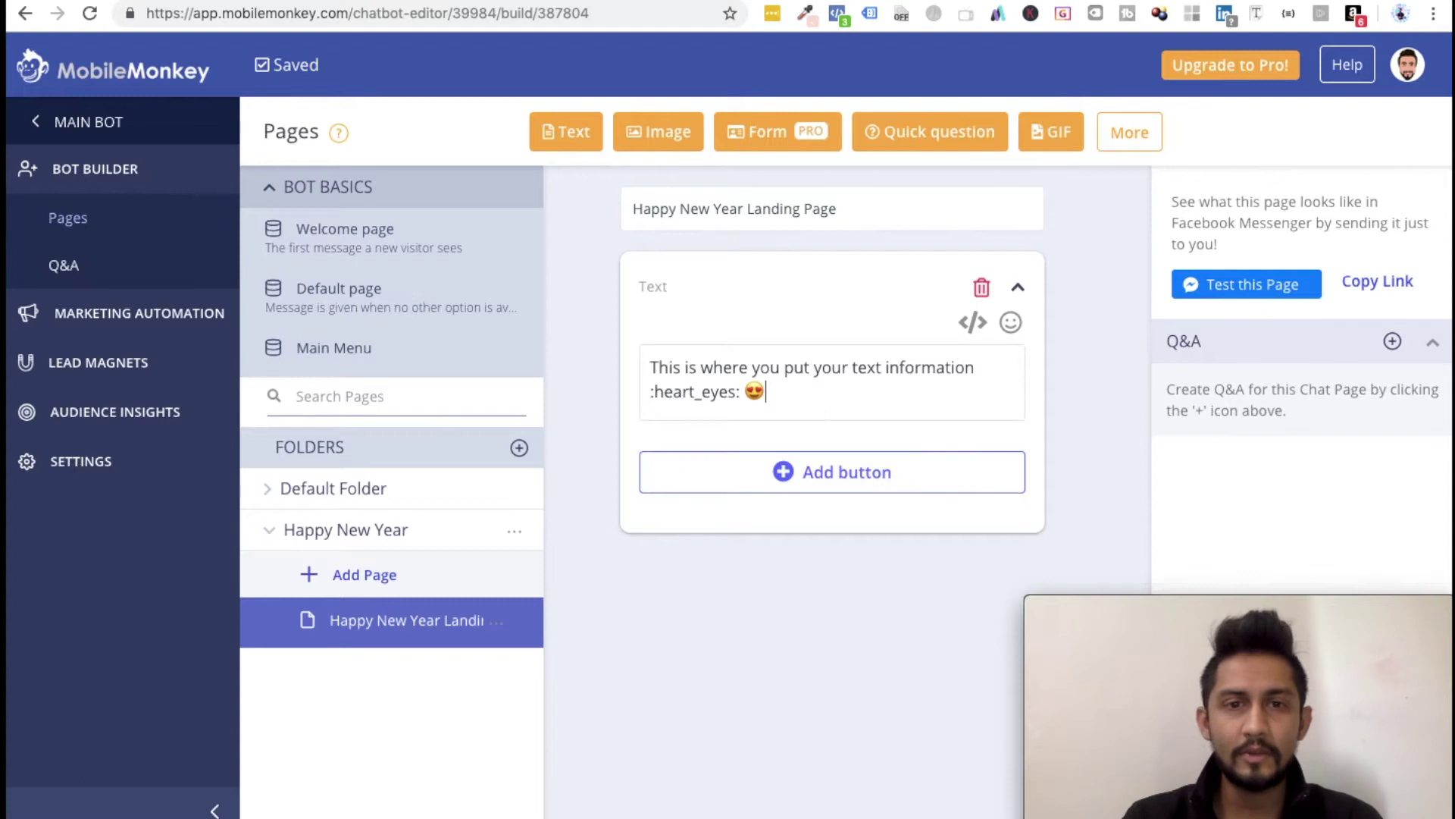
key("Return")
key("Return")
type("Writ")
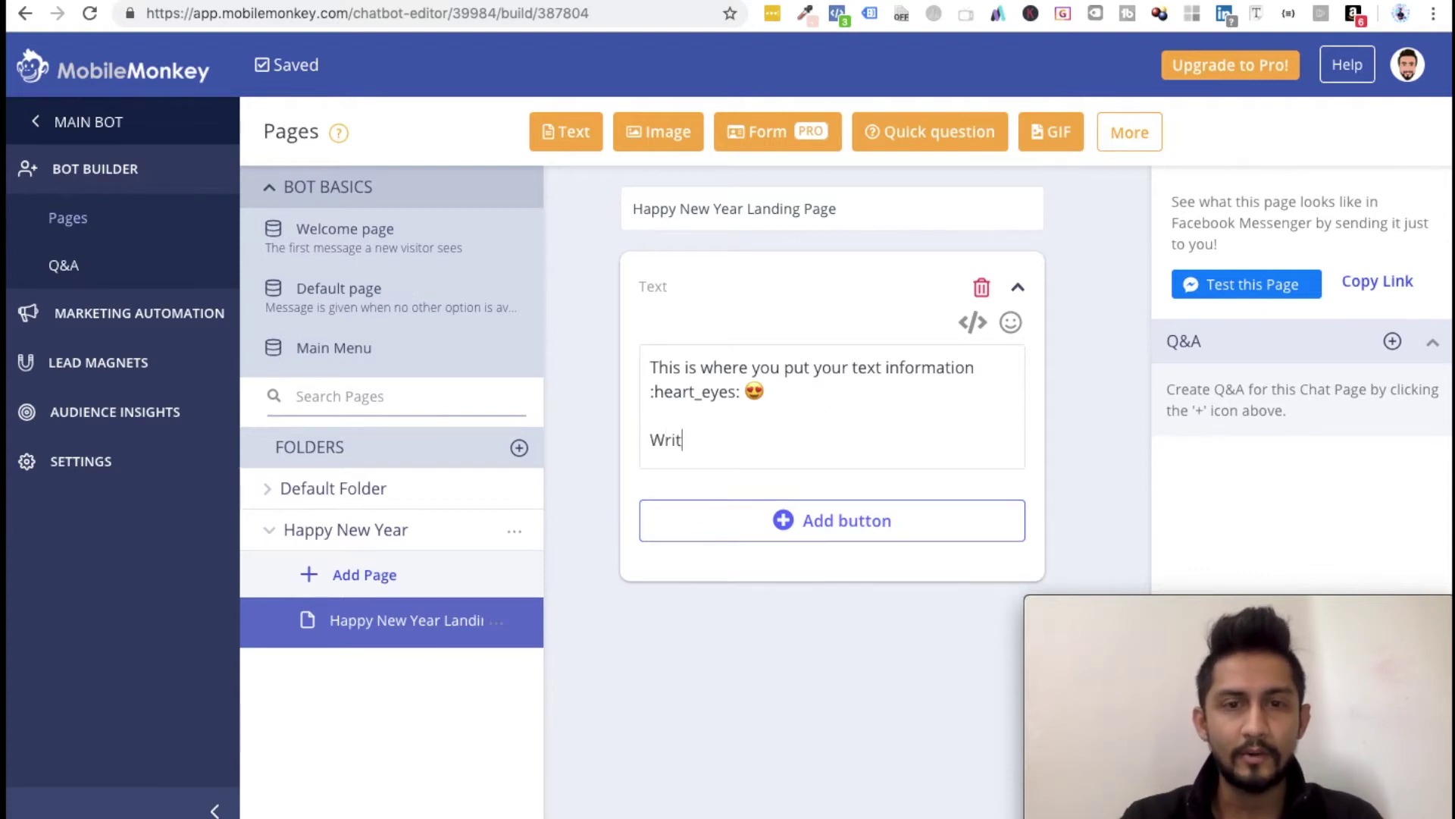
type("e more text over here!!!")
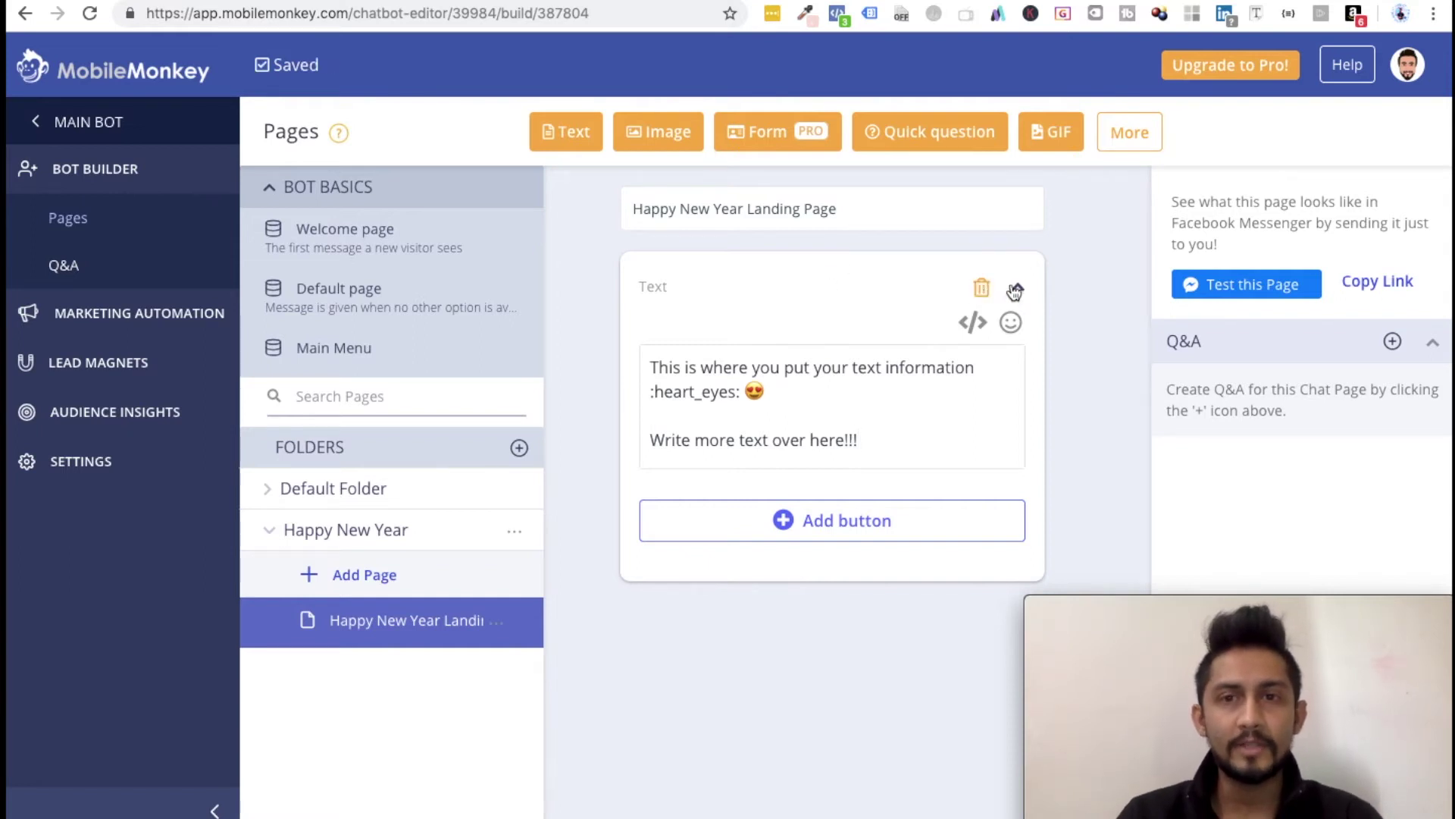
left_click(1020, 289)
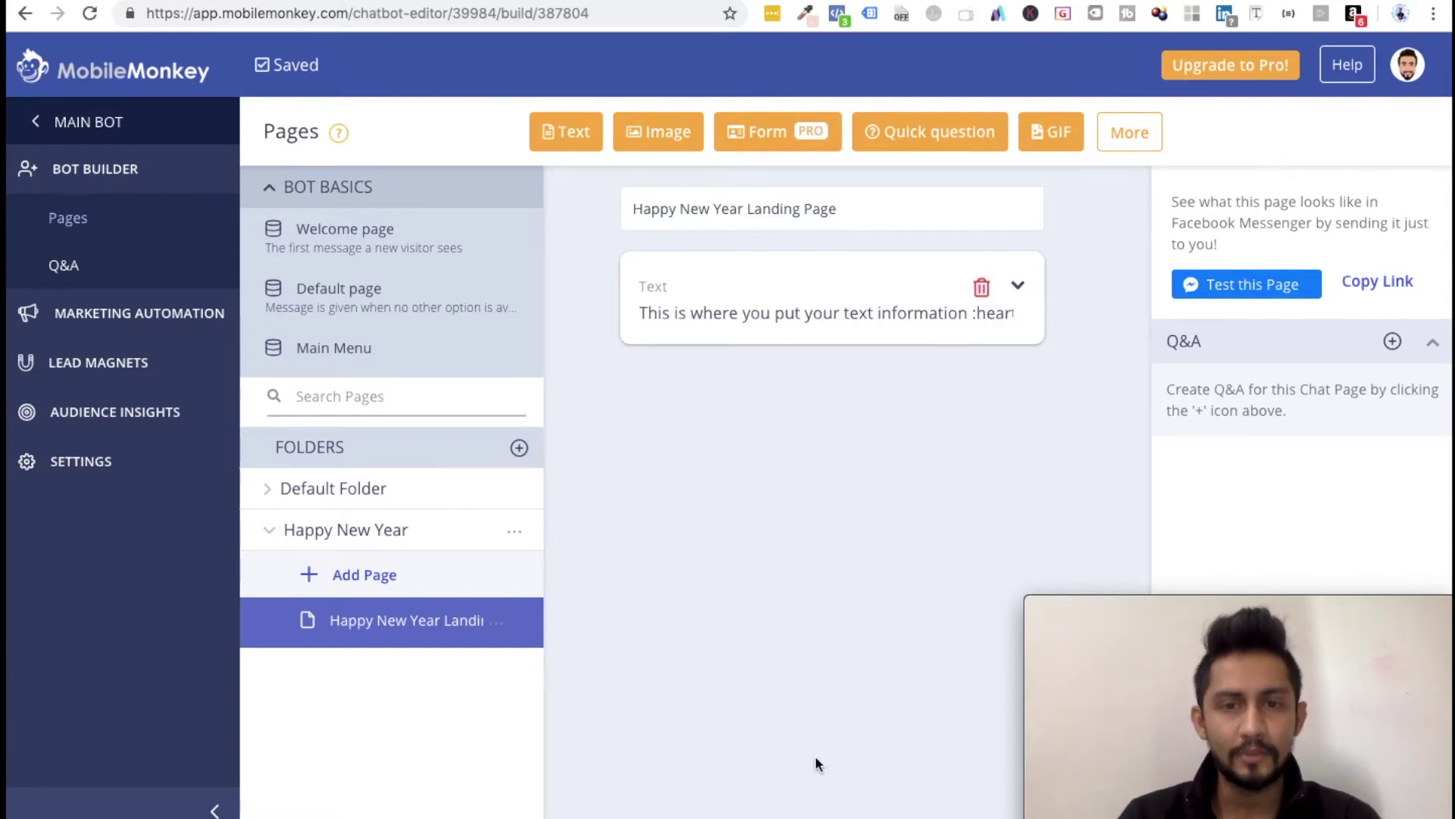
left_click(1018, 285)
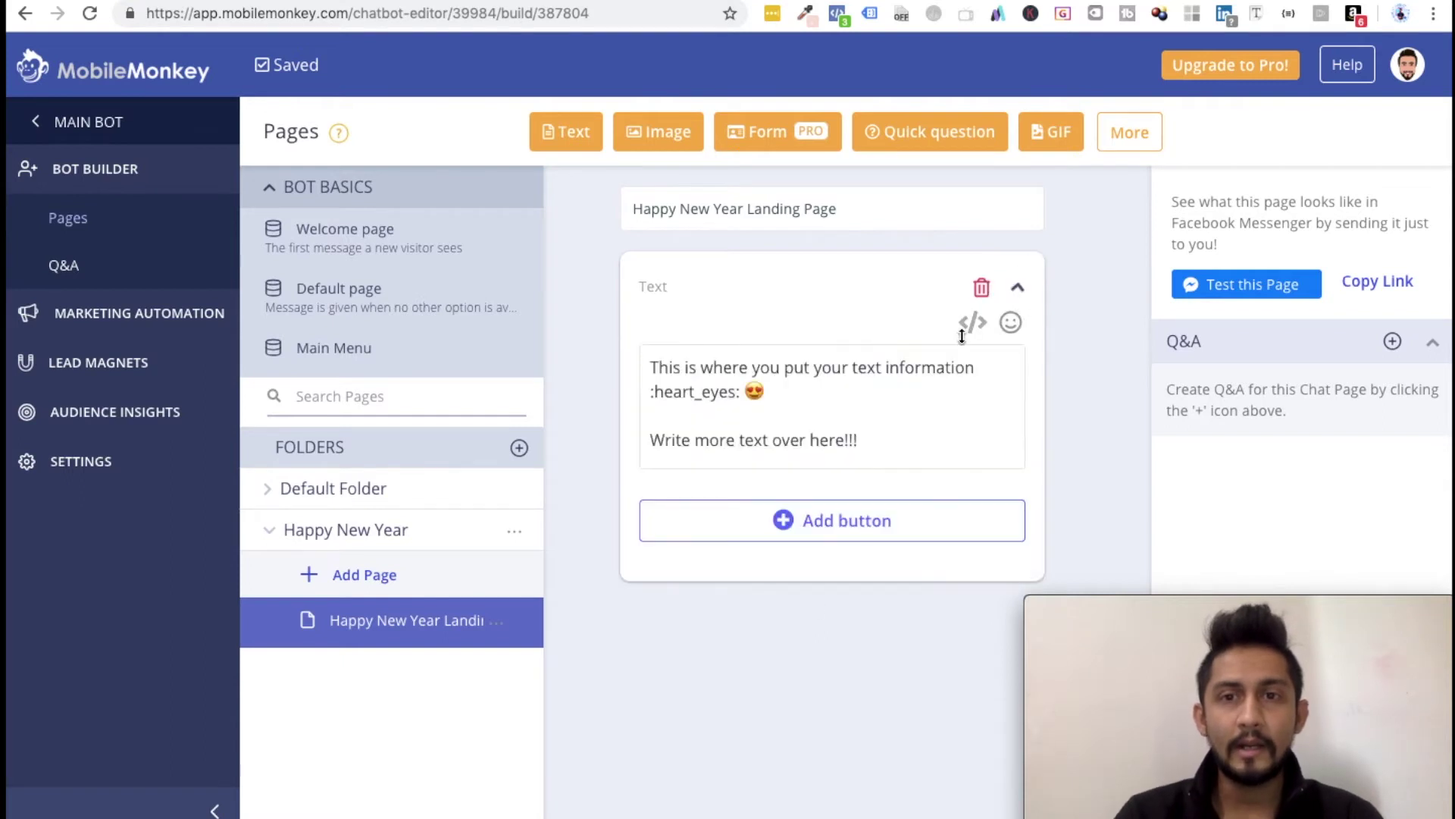
left_click(975, 324)
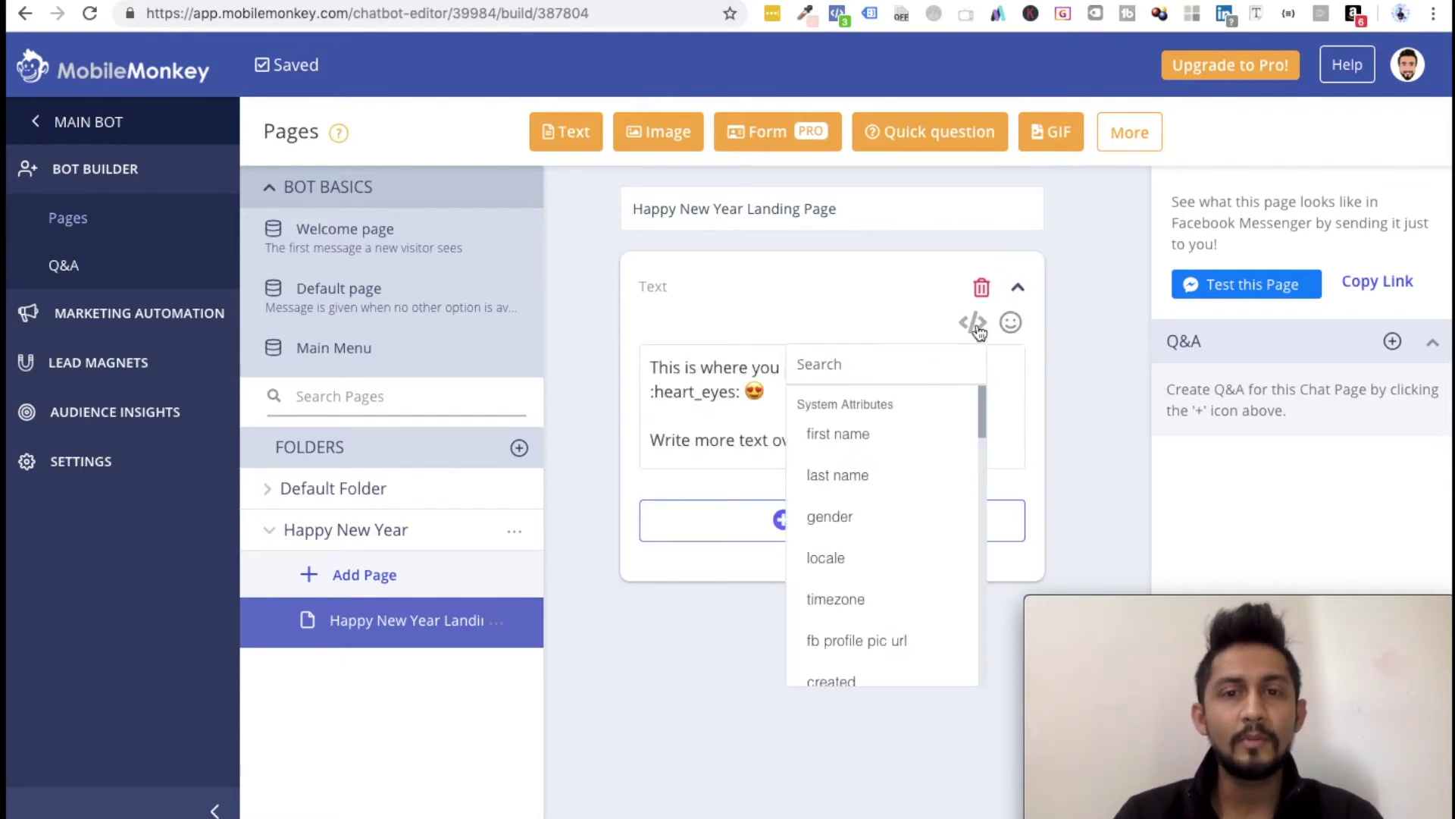
scroll(872, 561, "down", 8)
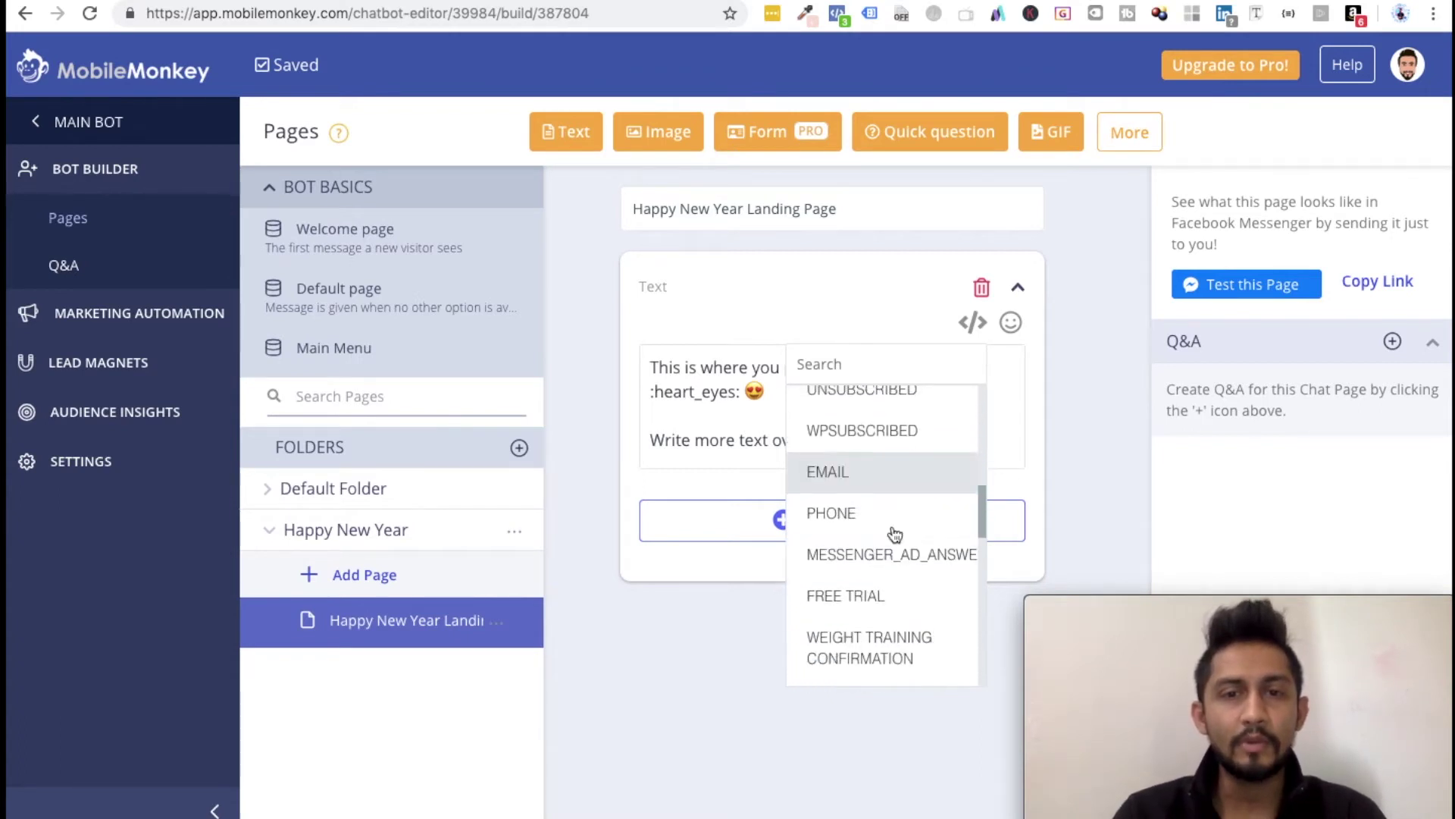
scroll(872, 576, "up", 5)
scroll(872, 618, "down", 5)
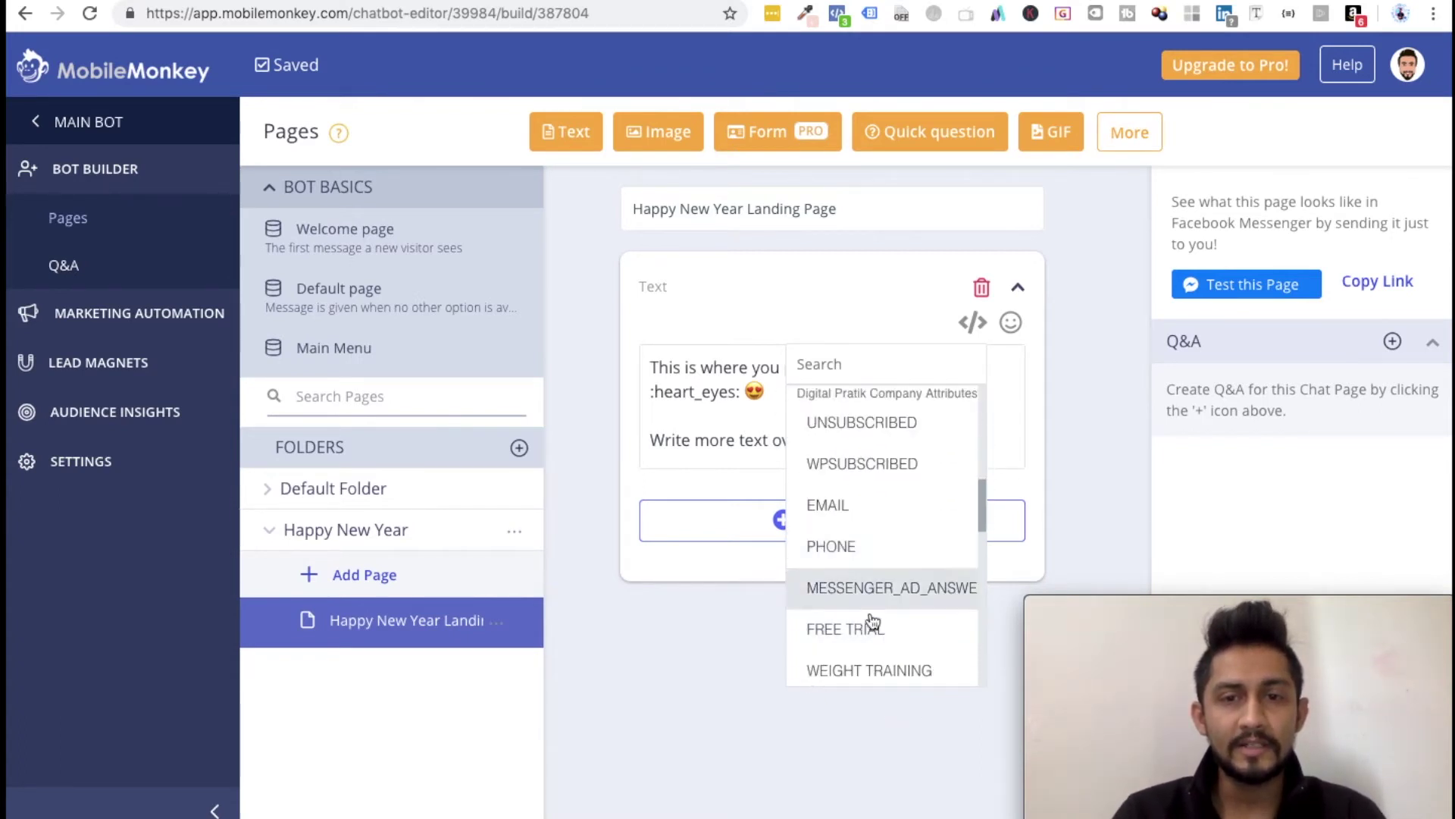
scroll(871, 576, "up", 1)
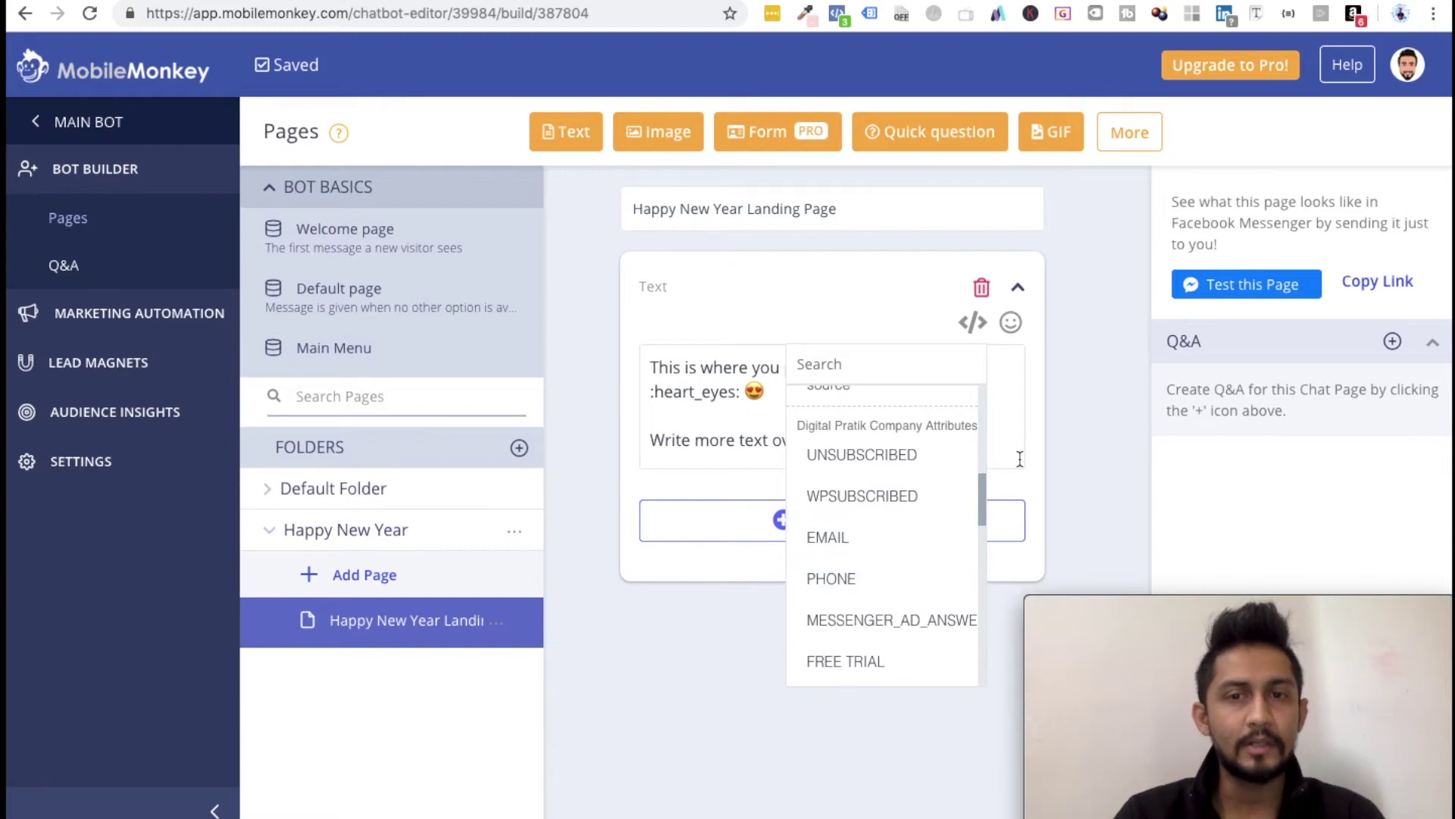
left_click(1080, 425)
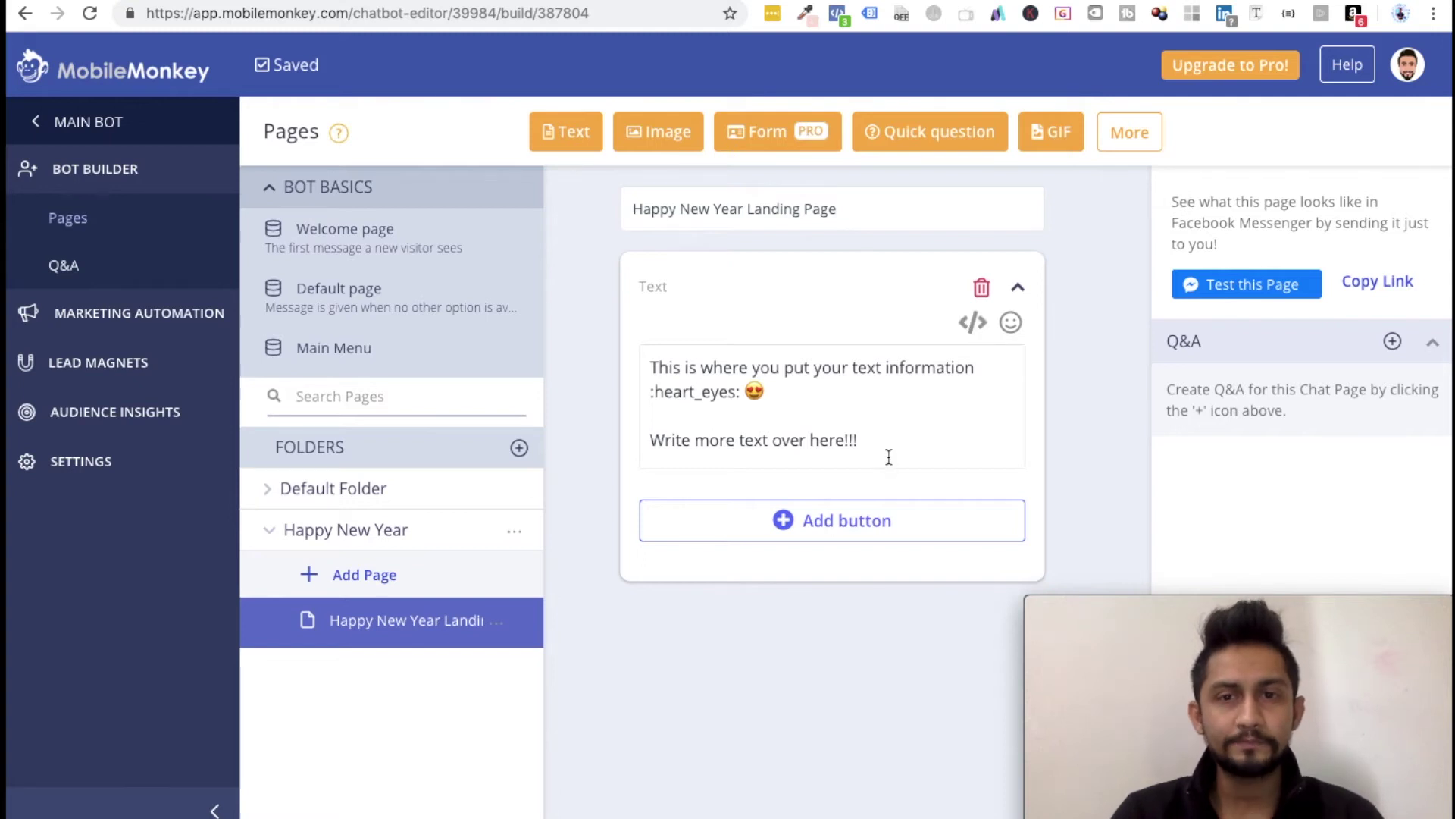
Step: Add a button to the Text widget named 'Button Text'
left_click(816, 523)
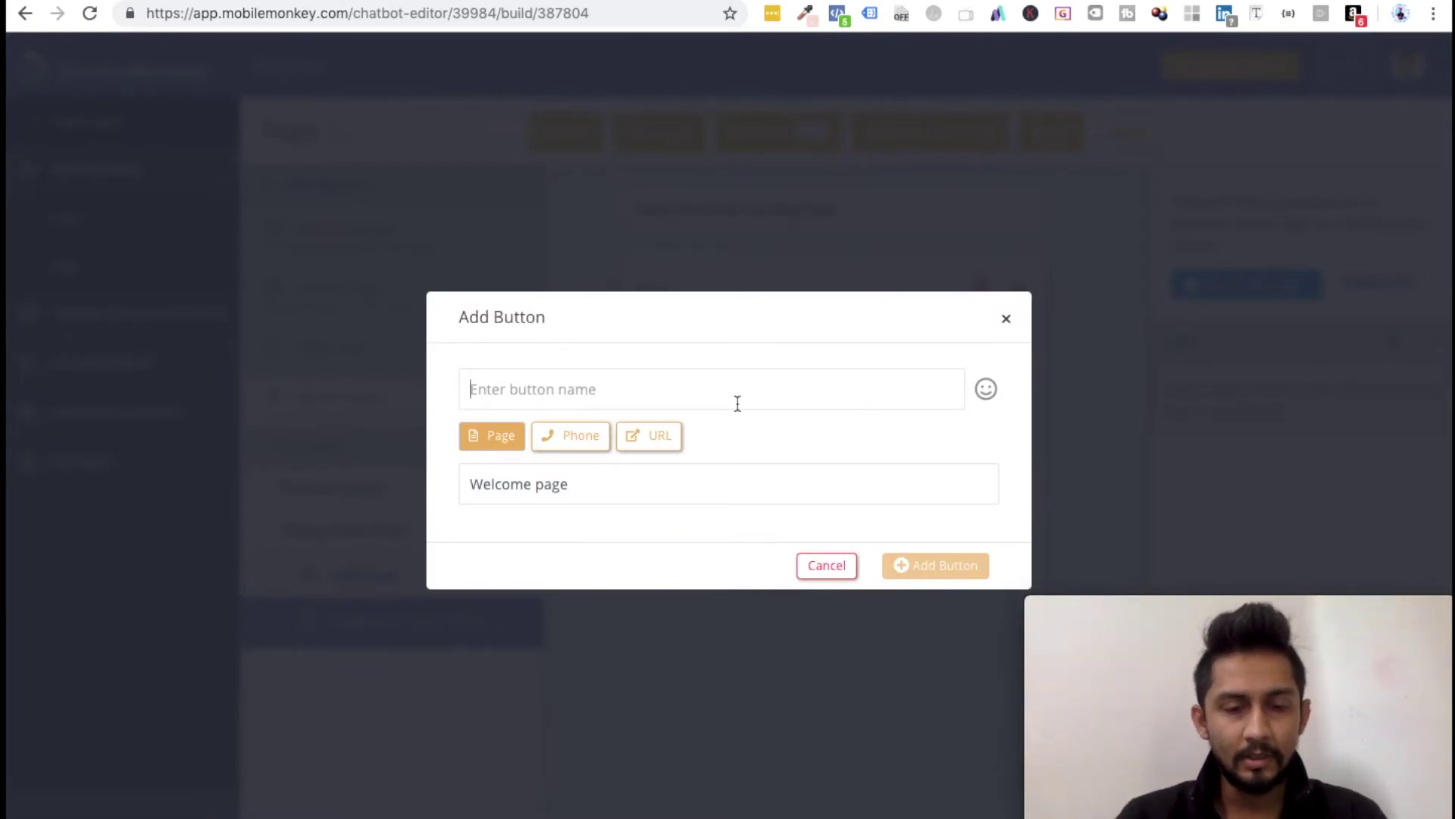
type("This")
key("BackSpace")
key("BackSpace")
key("BackSpace")
key("BackSpace")
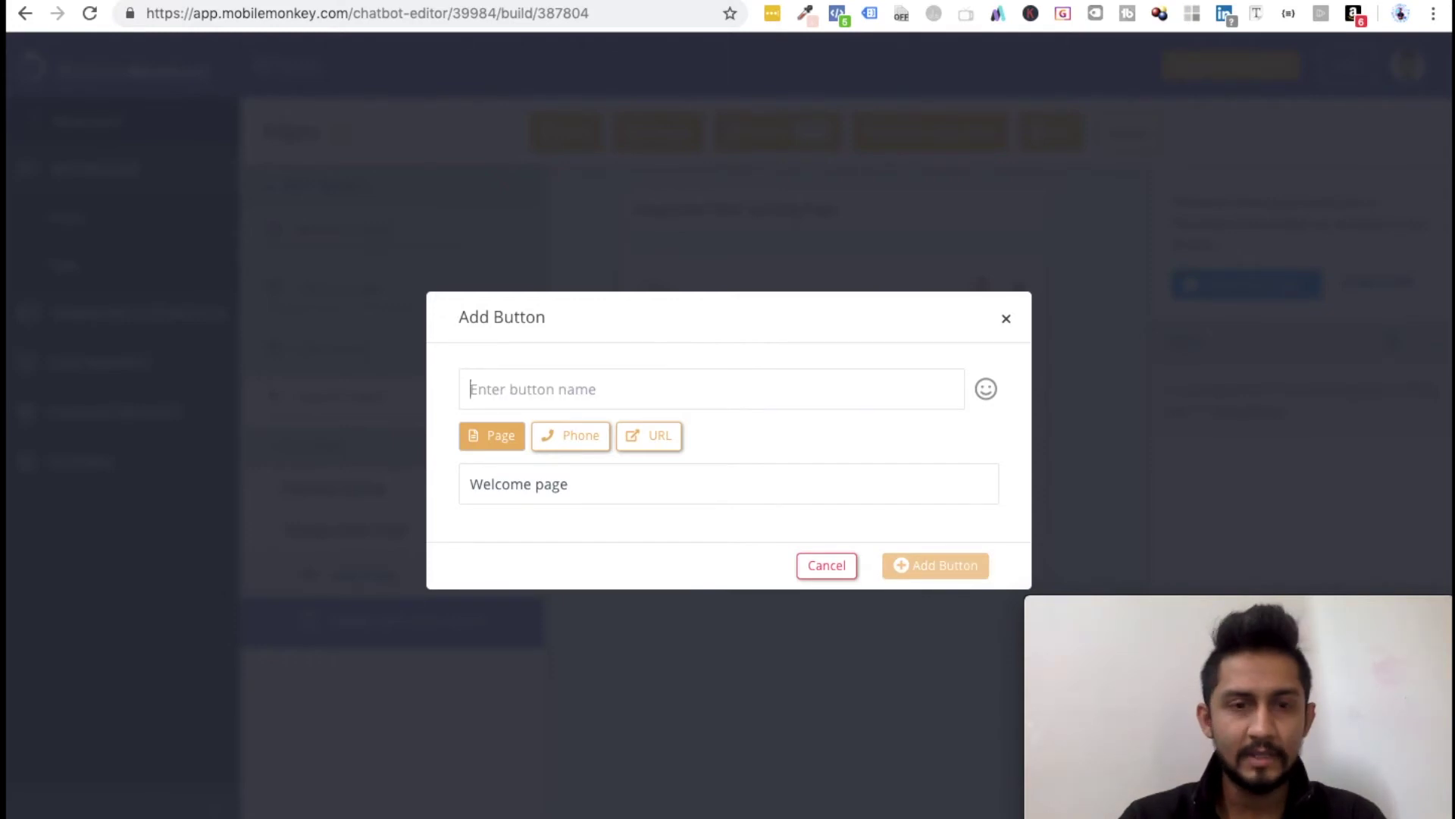
type("Button Text")
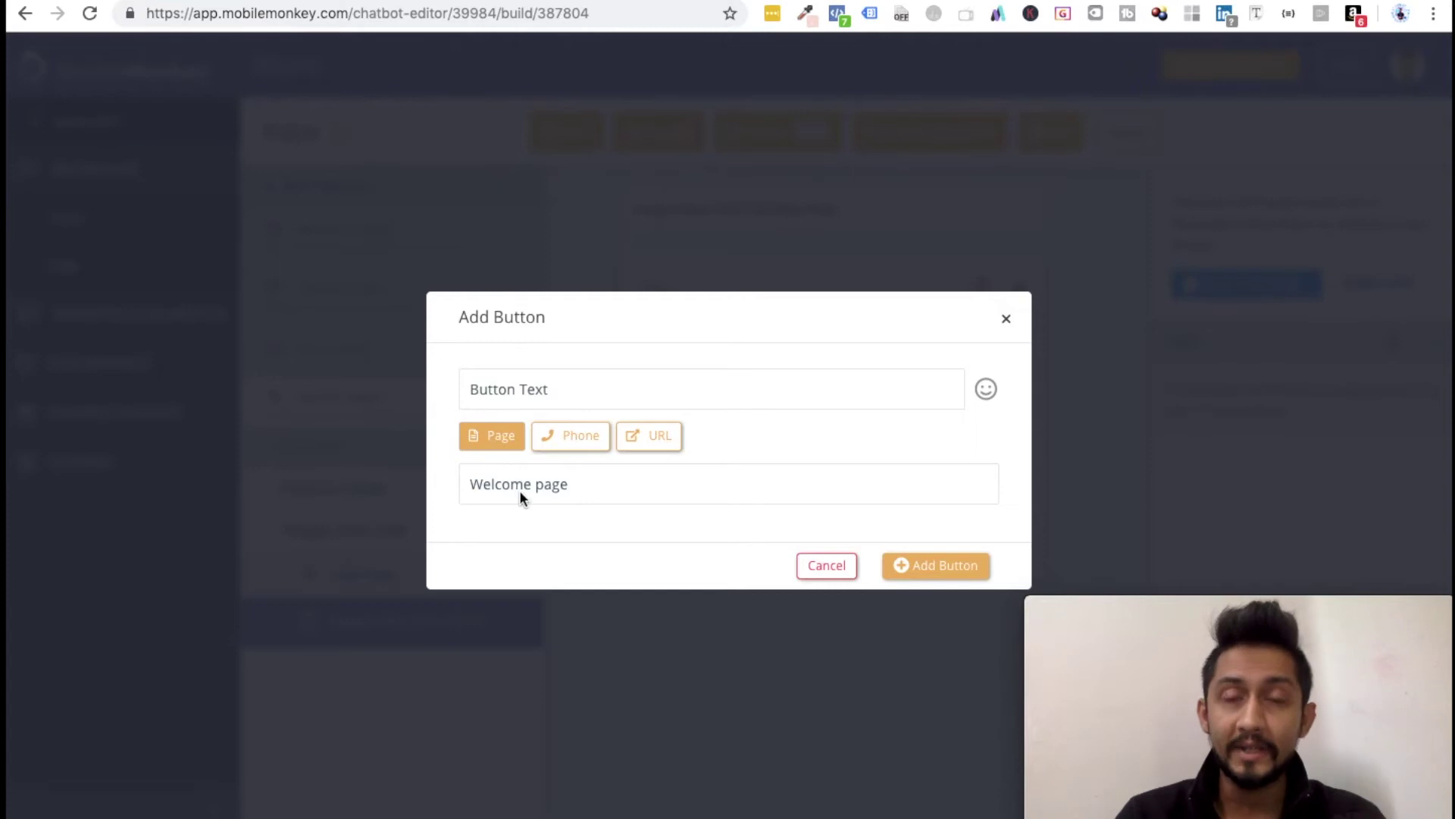
Step: Make the button dial a phone number with India's +91 country code
left_click(580, 444)
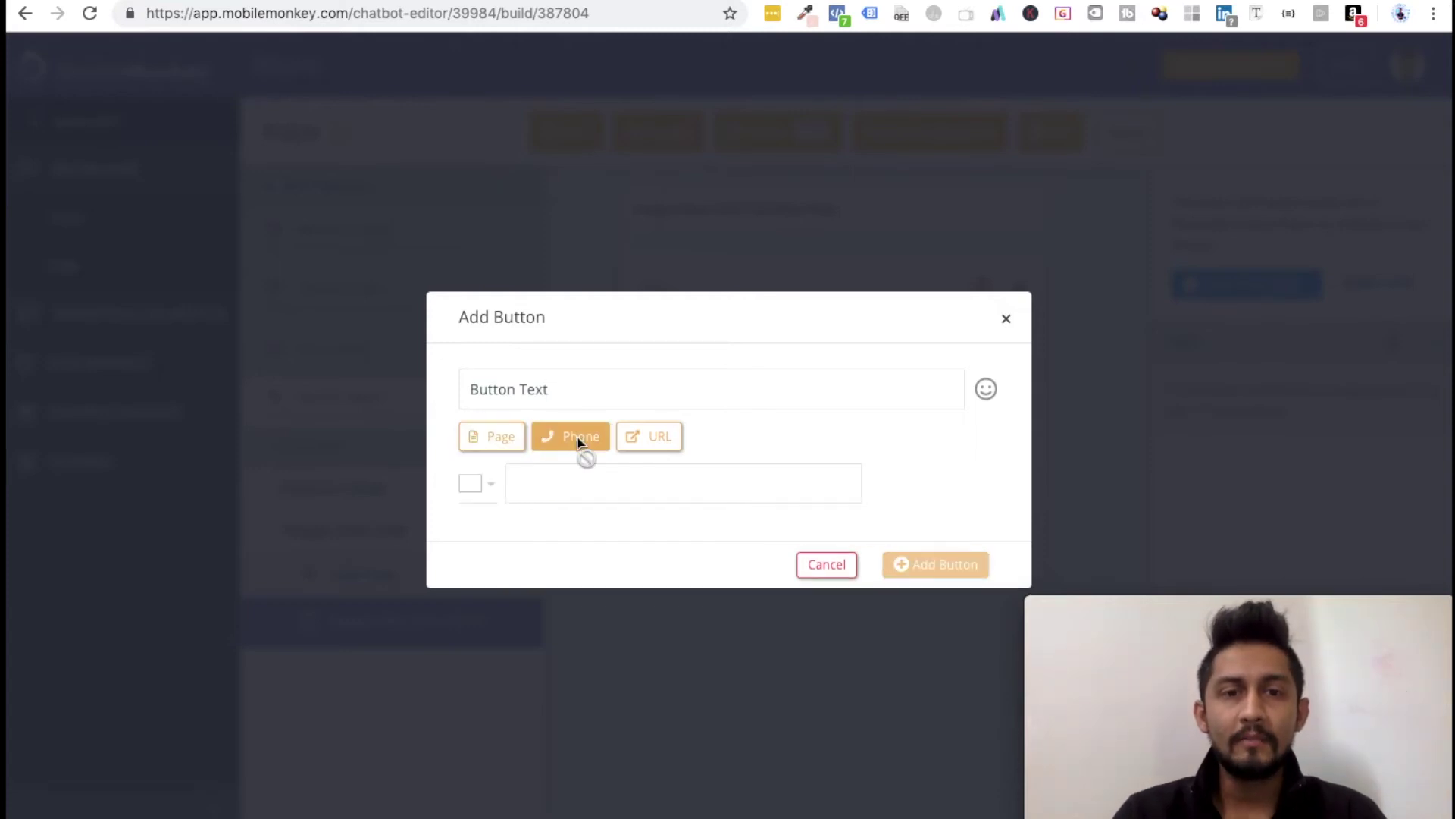
left_click(570, 487)
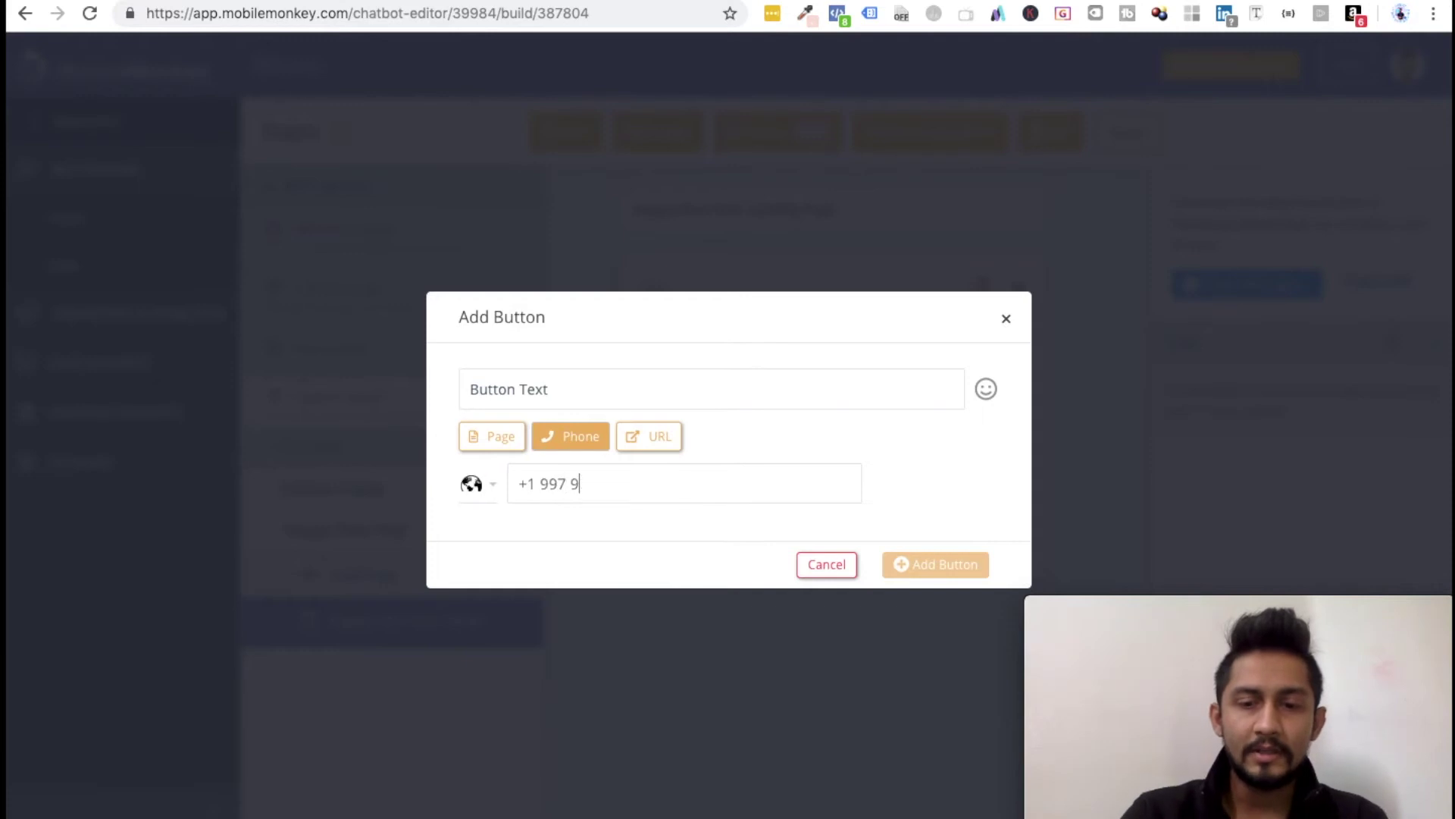
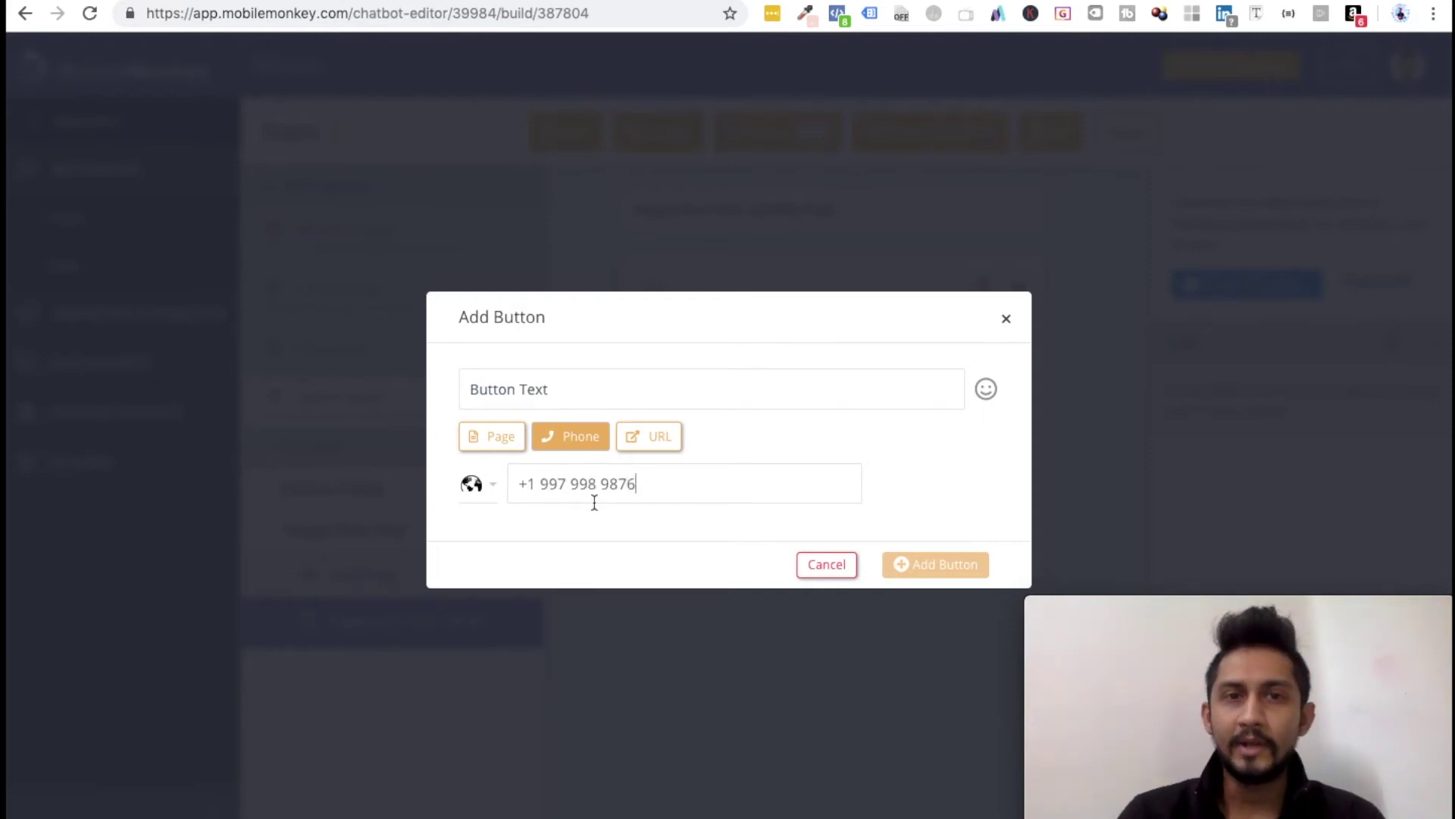
left_click(477, 489)
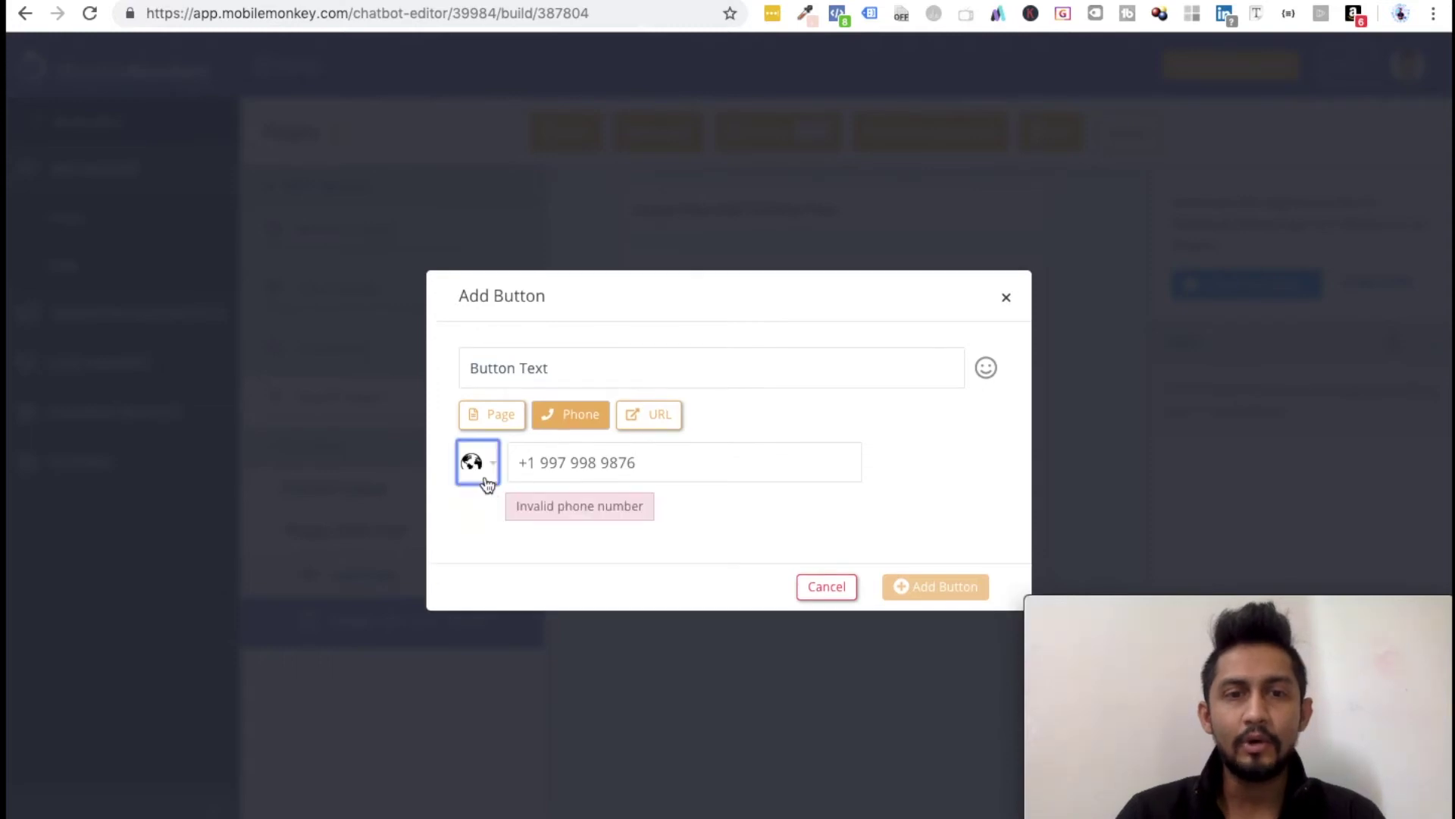
left_click(481, 467)
type("India")
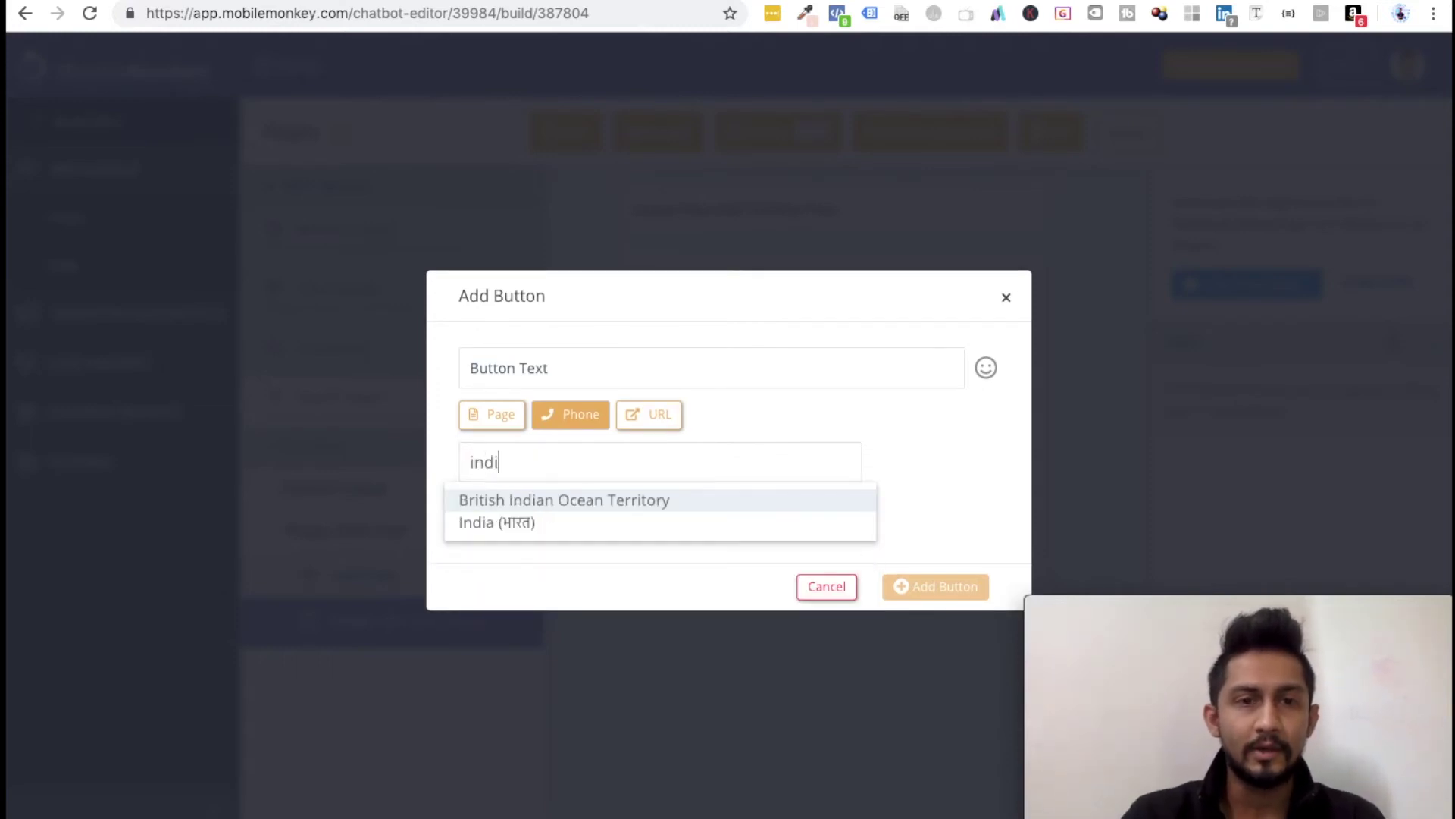
left_click(480, 521)
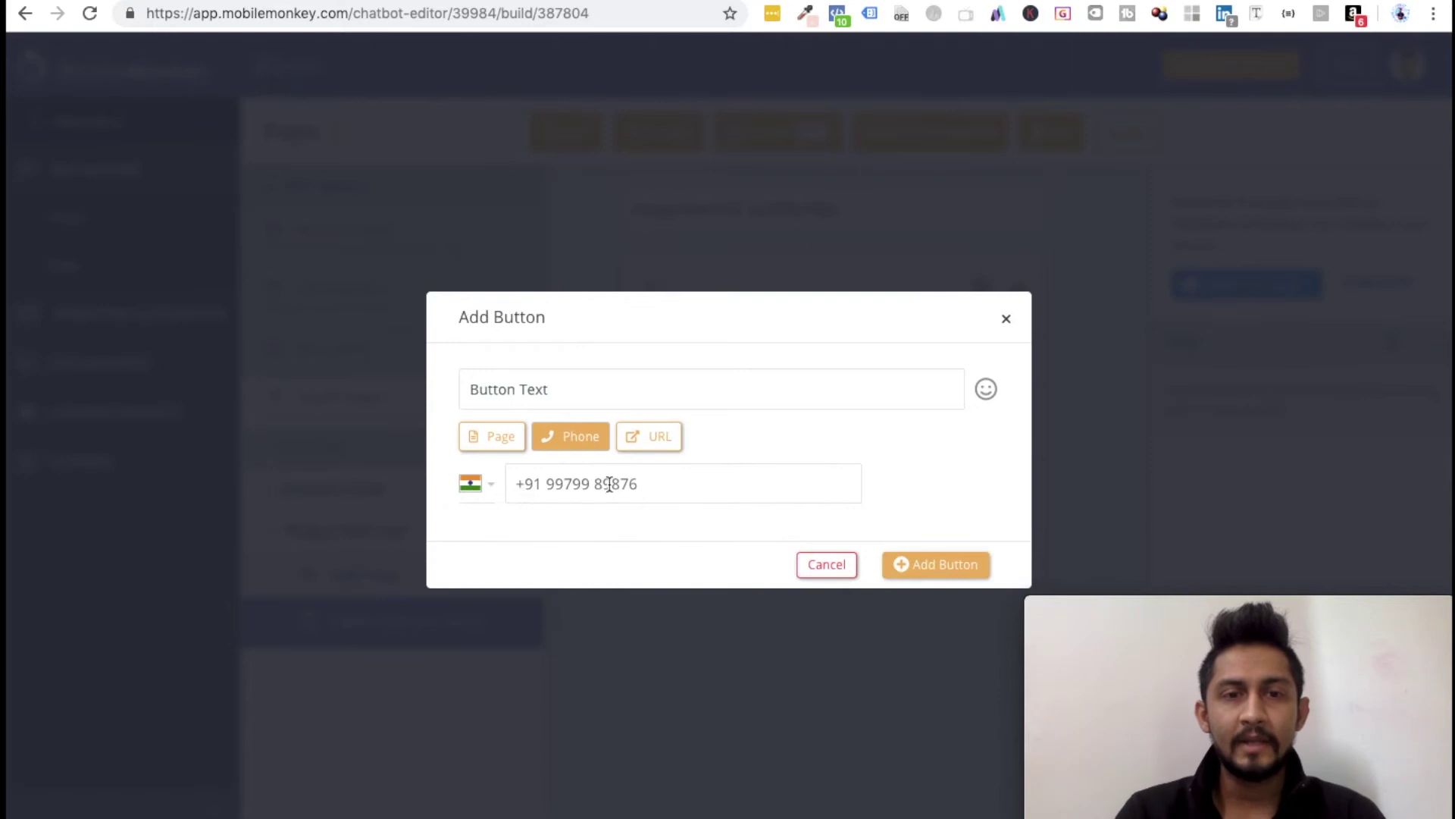
left_click(743, 371)
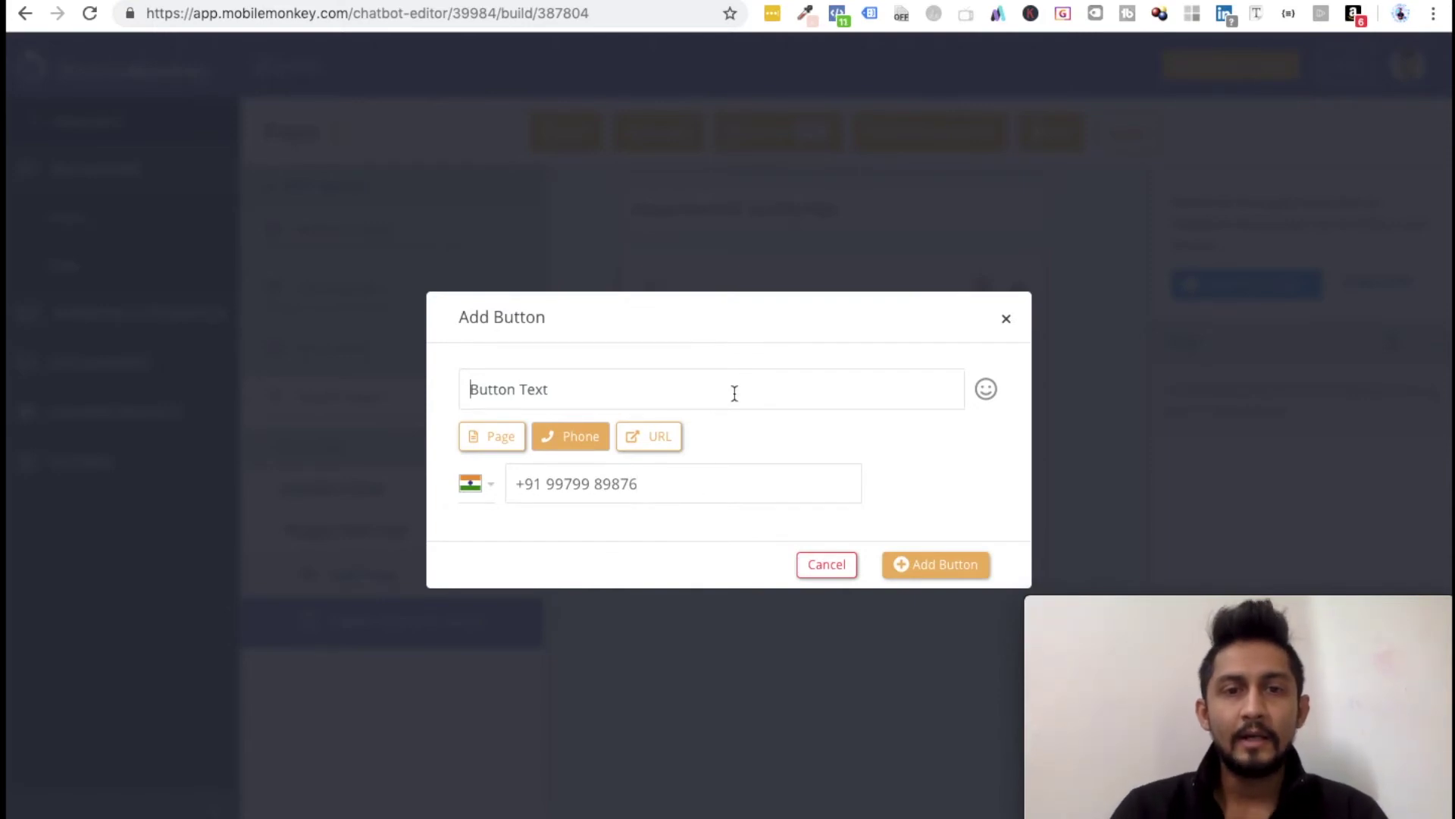
left_click(652, 440)
Step: Set the button's URL to the Instagram profile address, replacing the website link
left_click(548, 469)
type("https://digitalprati")
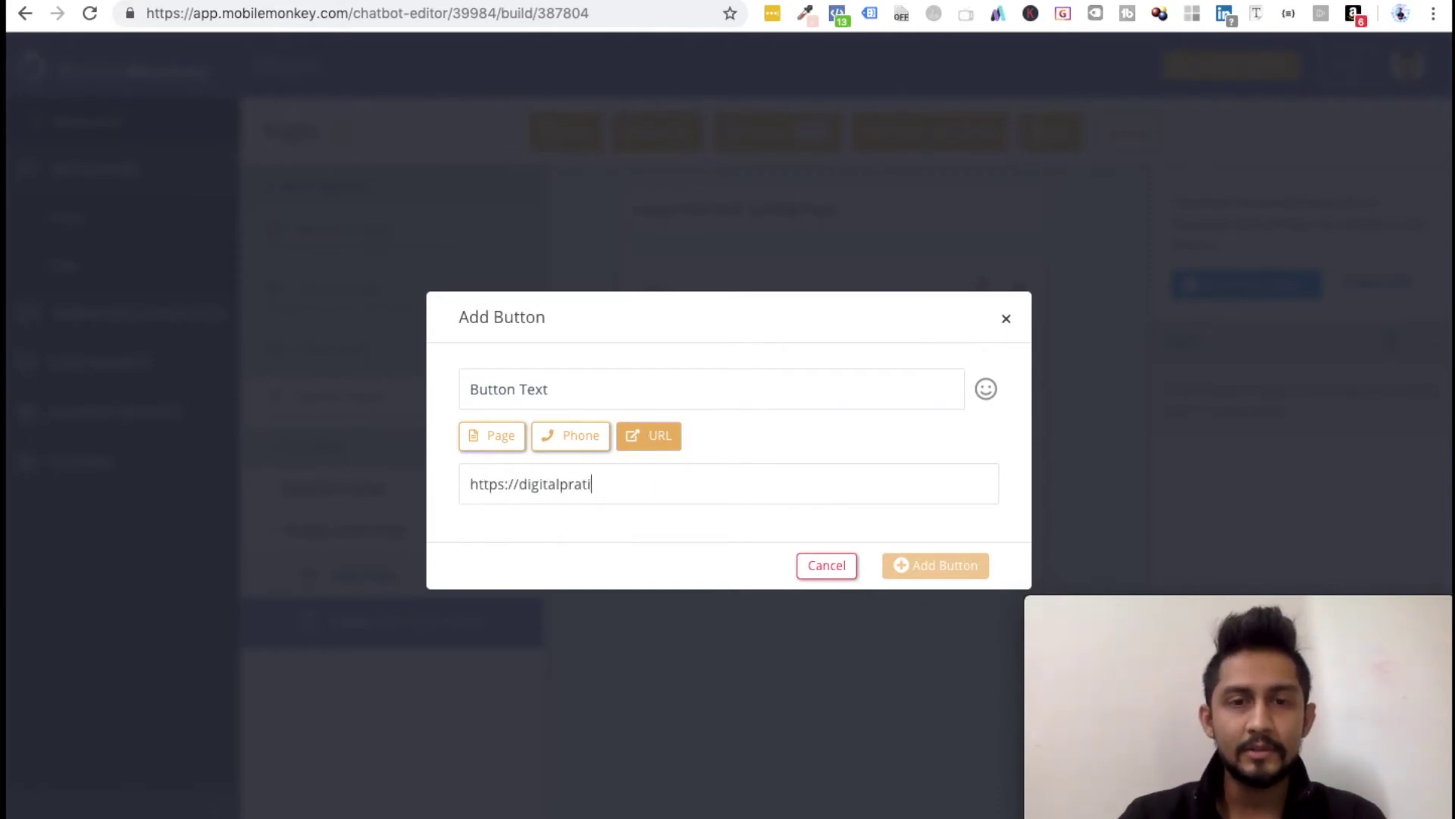
type("k.com/")
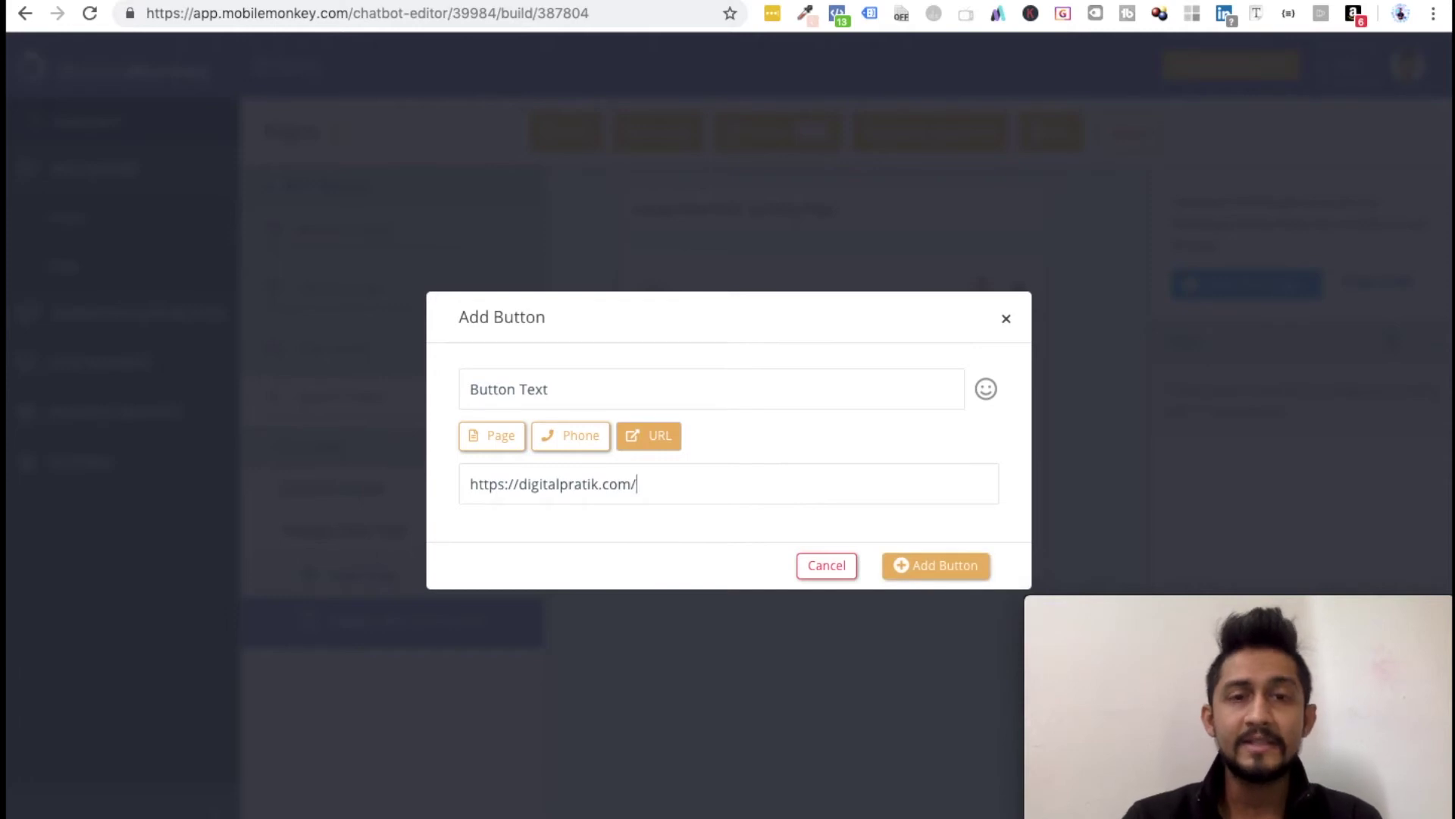
key("BackSpace")
key("BackSpace")
key("BackSpace")
key("BackSpace")
key("BackSpace")
key("BackSpace")
key("BackSpace")
key("BackSpace")
key("BackSpace")
key("BackSpace")
key("BackSpace")
key("BackSpace")
key("BackSpace")
key("BackSpace")
key("BackSpace")
key("BackSpace")
key("BackSpace")
key("BackSpace")
key("BackSpace")
key("BackSpace")
type("//www.ins")
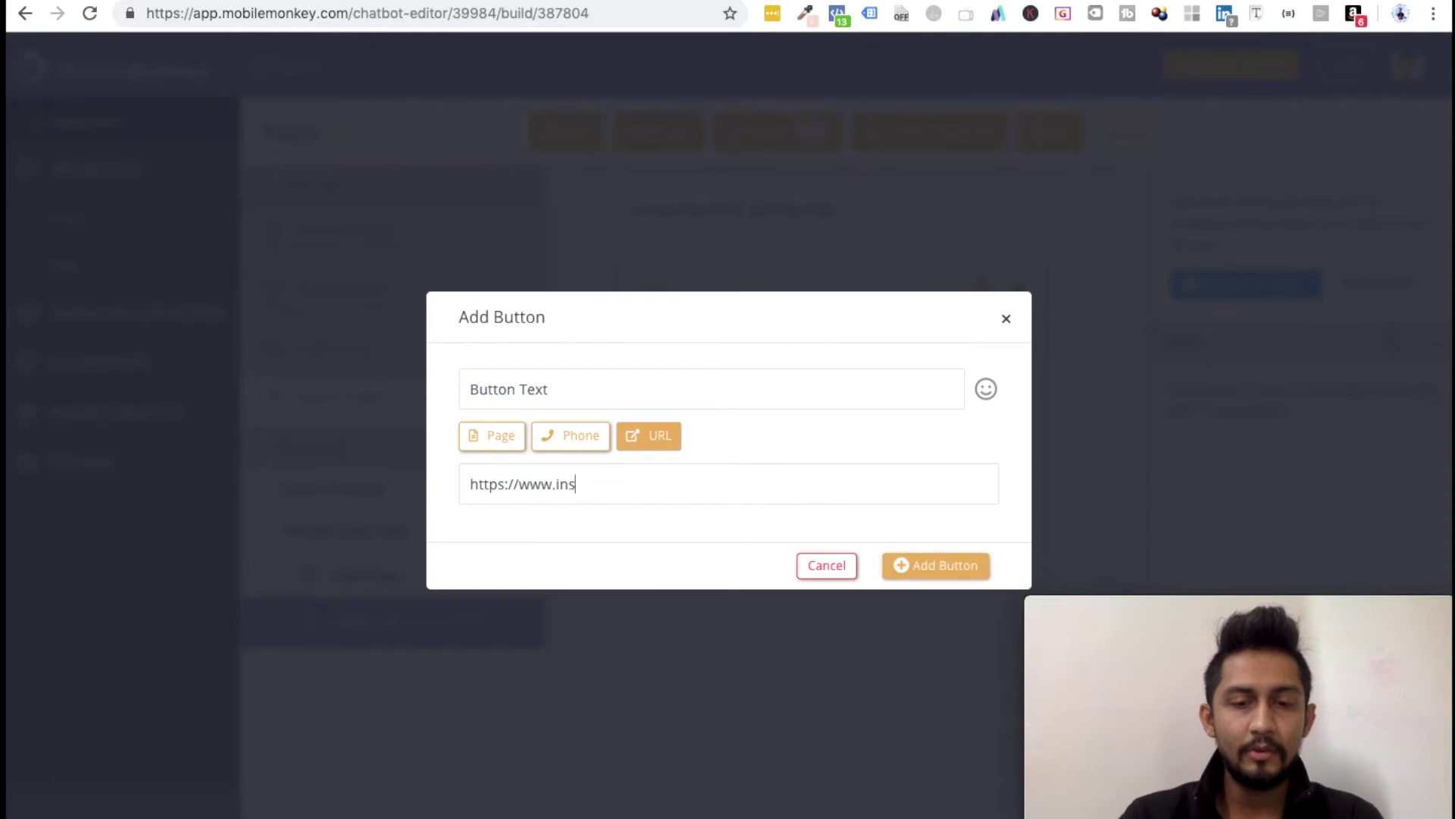
type("tagram.com/dig")
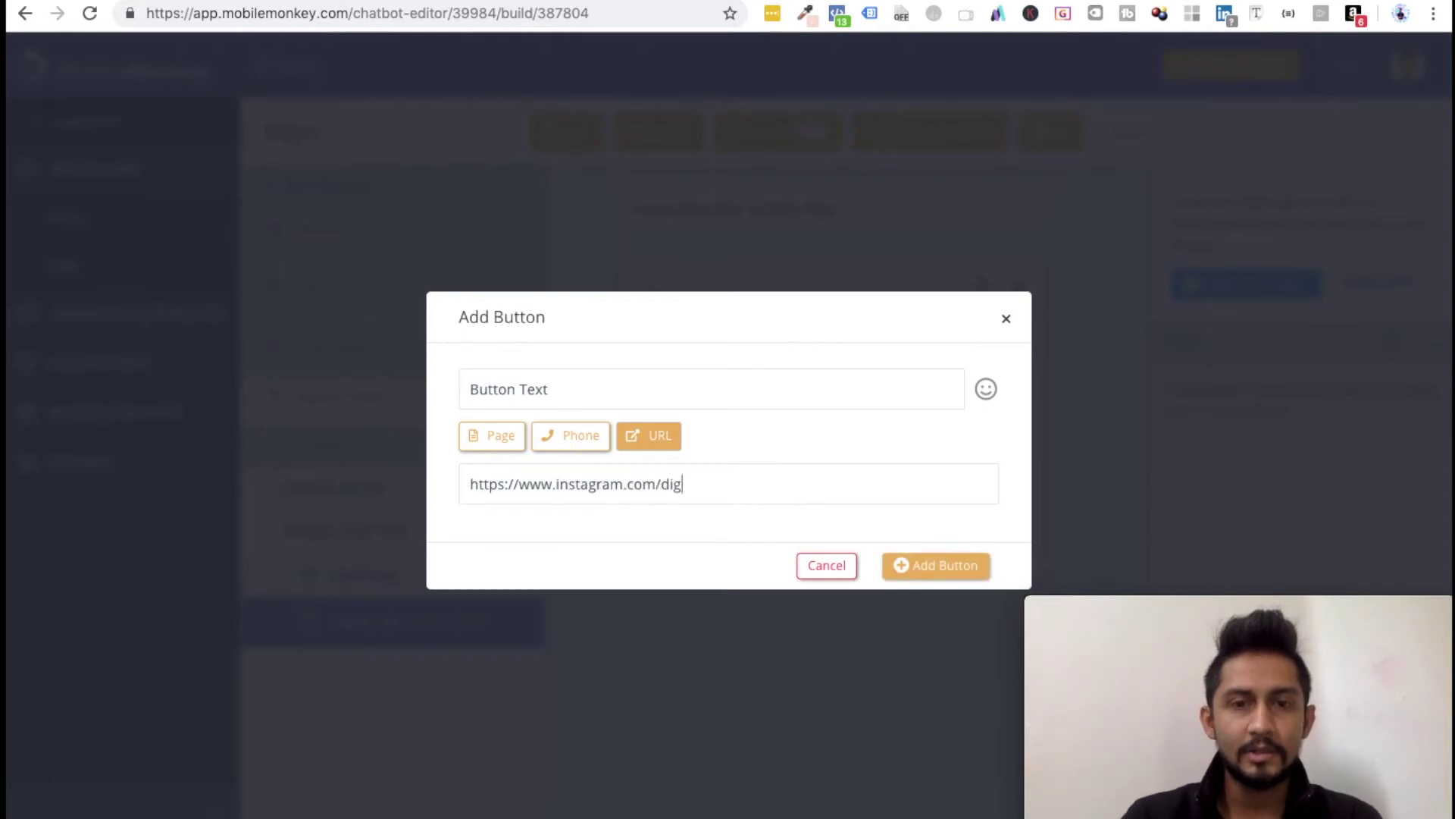
type("italpratik")
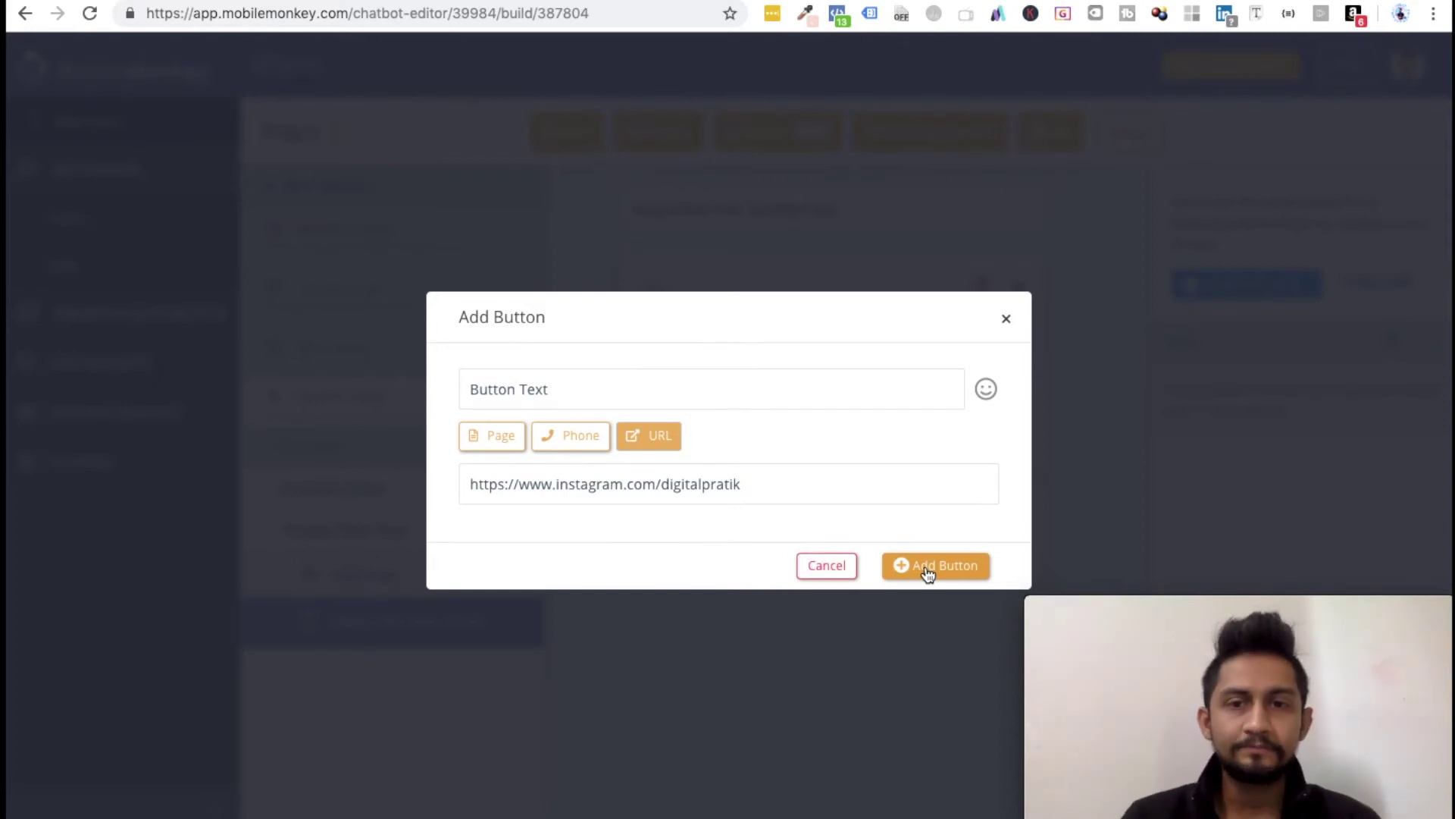
Step: Relabel the link button 'Free 1 Min Vids'
triple_click(550, 391)
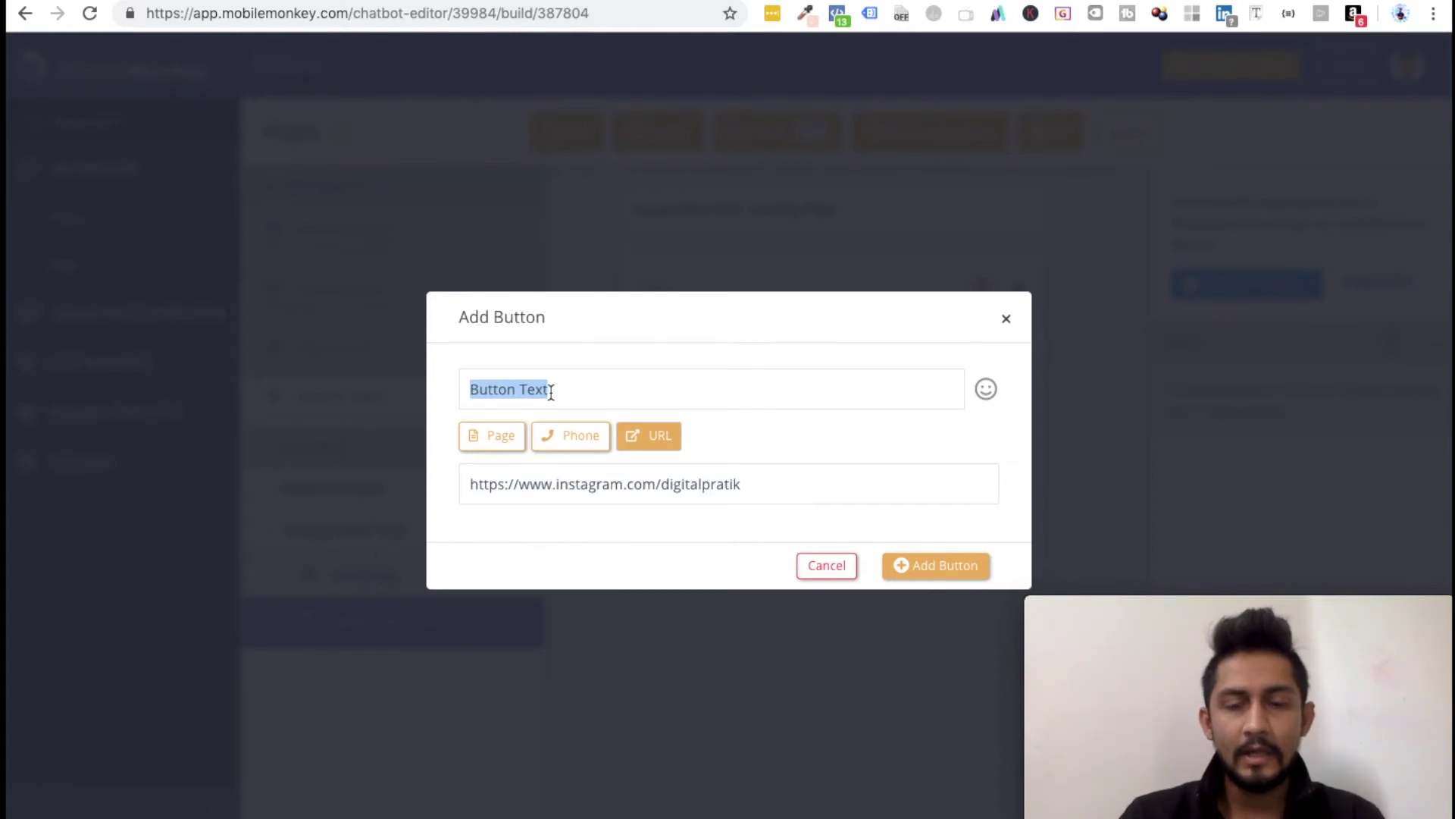
type("Instagram")
type("My")
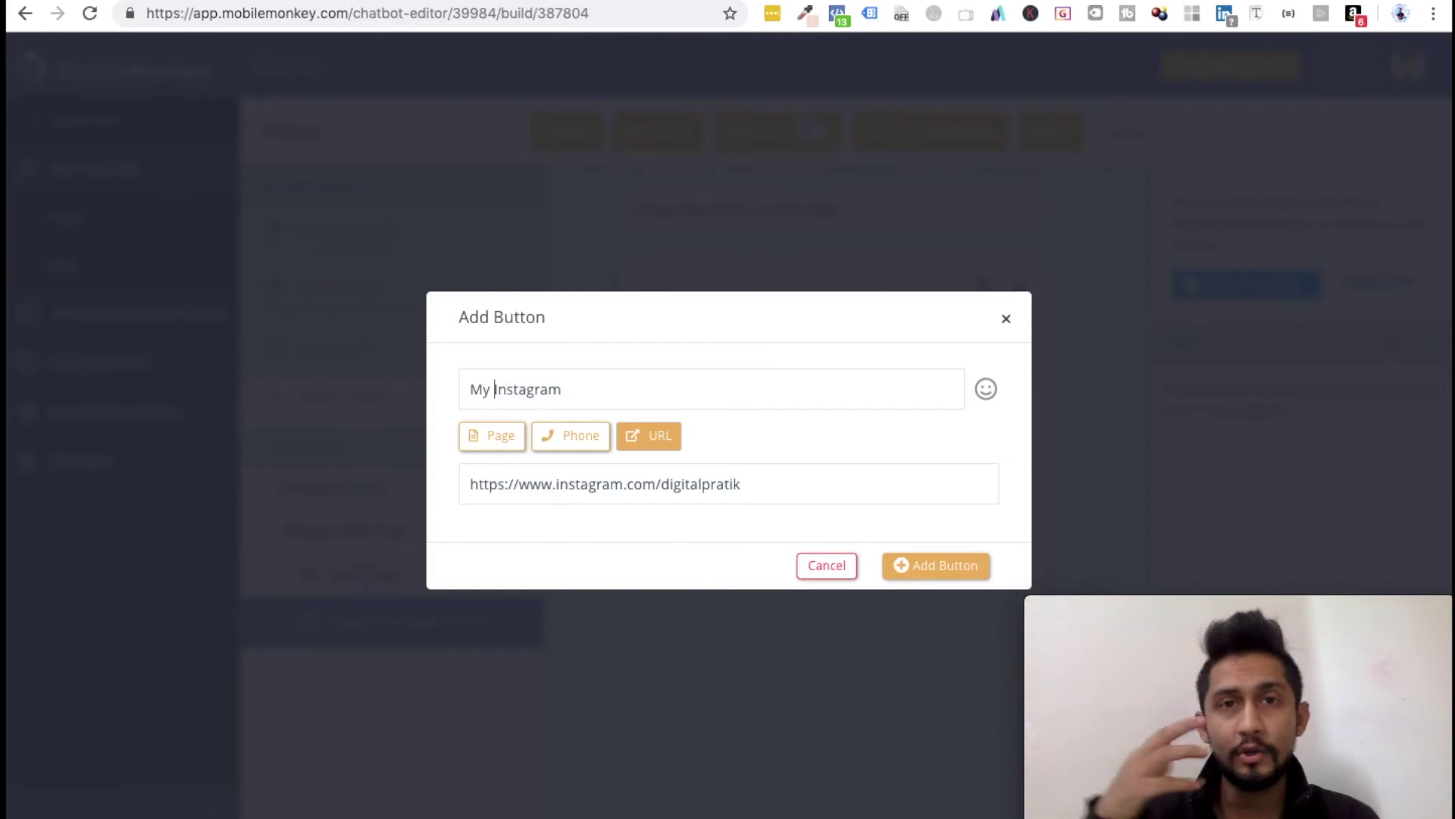
key("ctrl+a")
type("1 Minu")
key("ctrl+a")
type("Free 1 Min Vids kjhs")
left_click_drag(606, 389, 449, 389)
left_click(637, 394)
key("BackSpace")
key("BackSpace")
key("BackSpace")
key("BackSpace")
key("BackSpace")
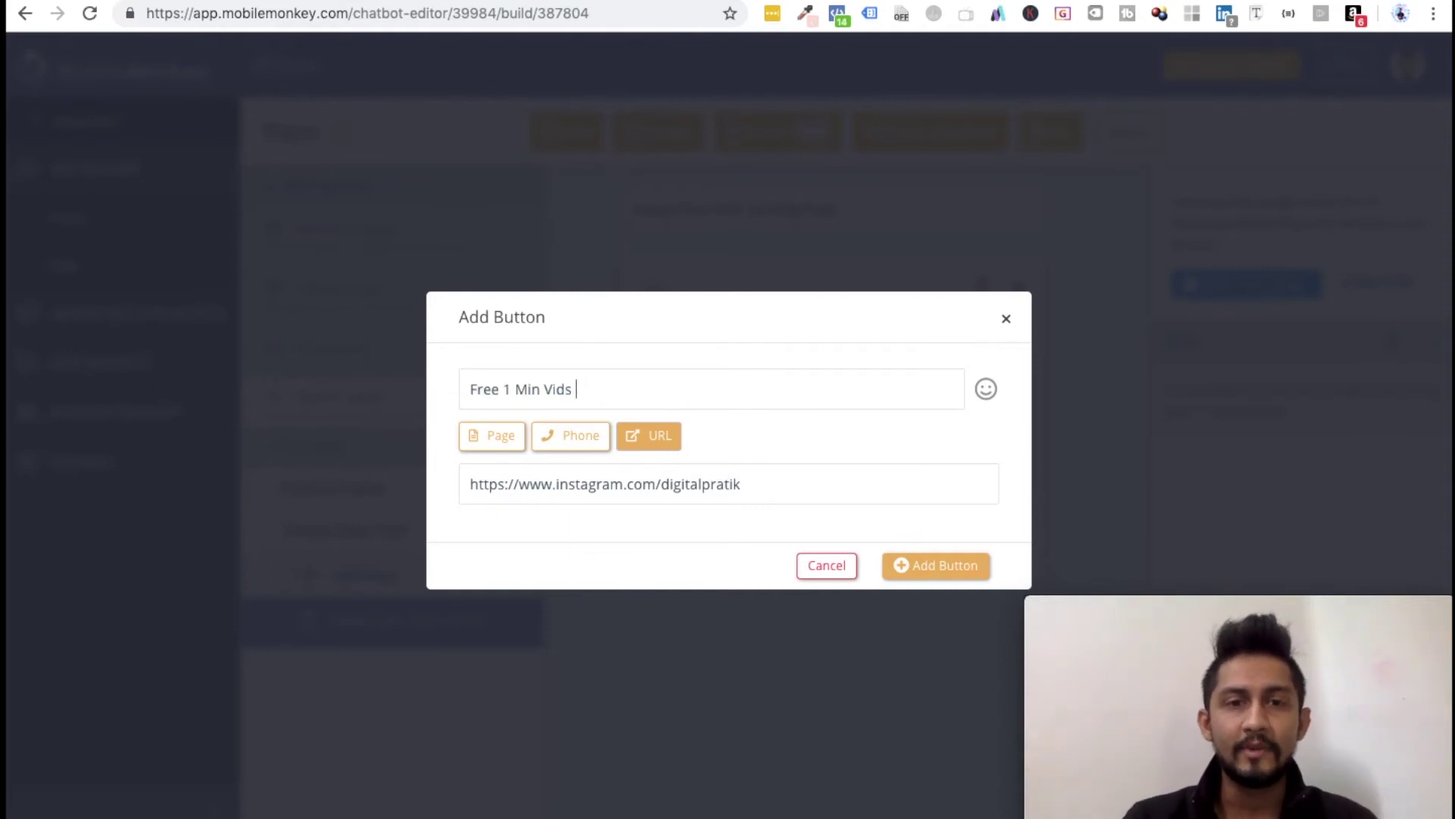
left_click(987, 390)
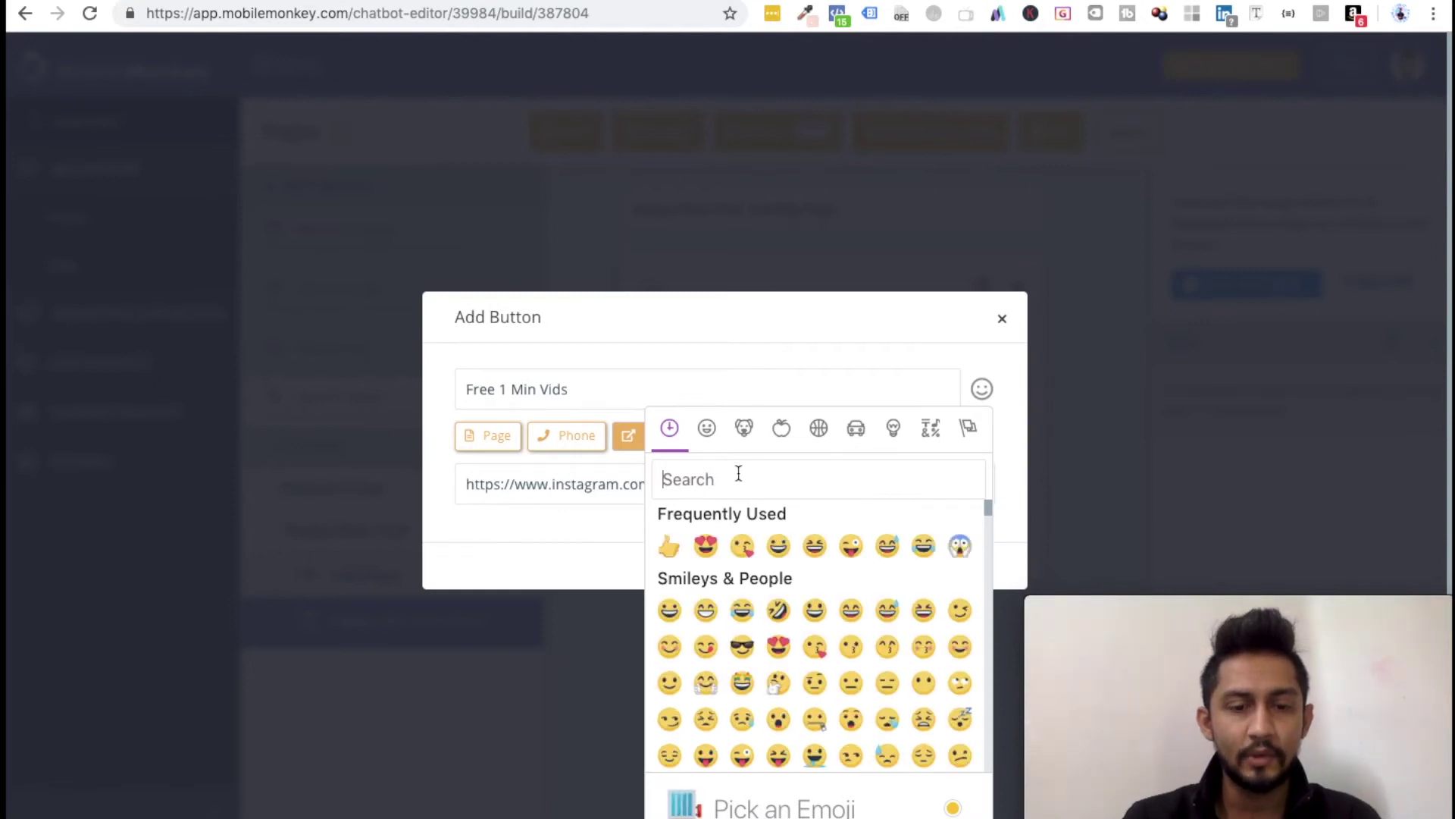
Step: Add the movie-camera emoji to the label and save the Free 1 Min Vids button
type("camera")
left_click(742, 543)
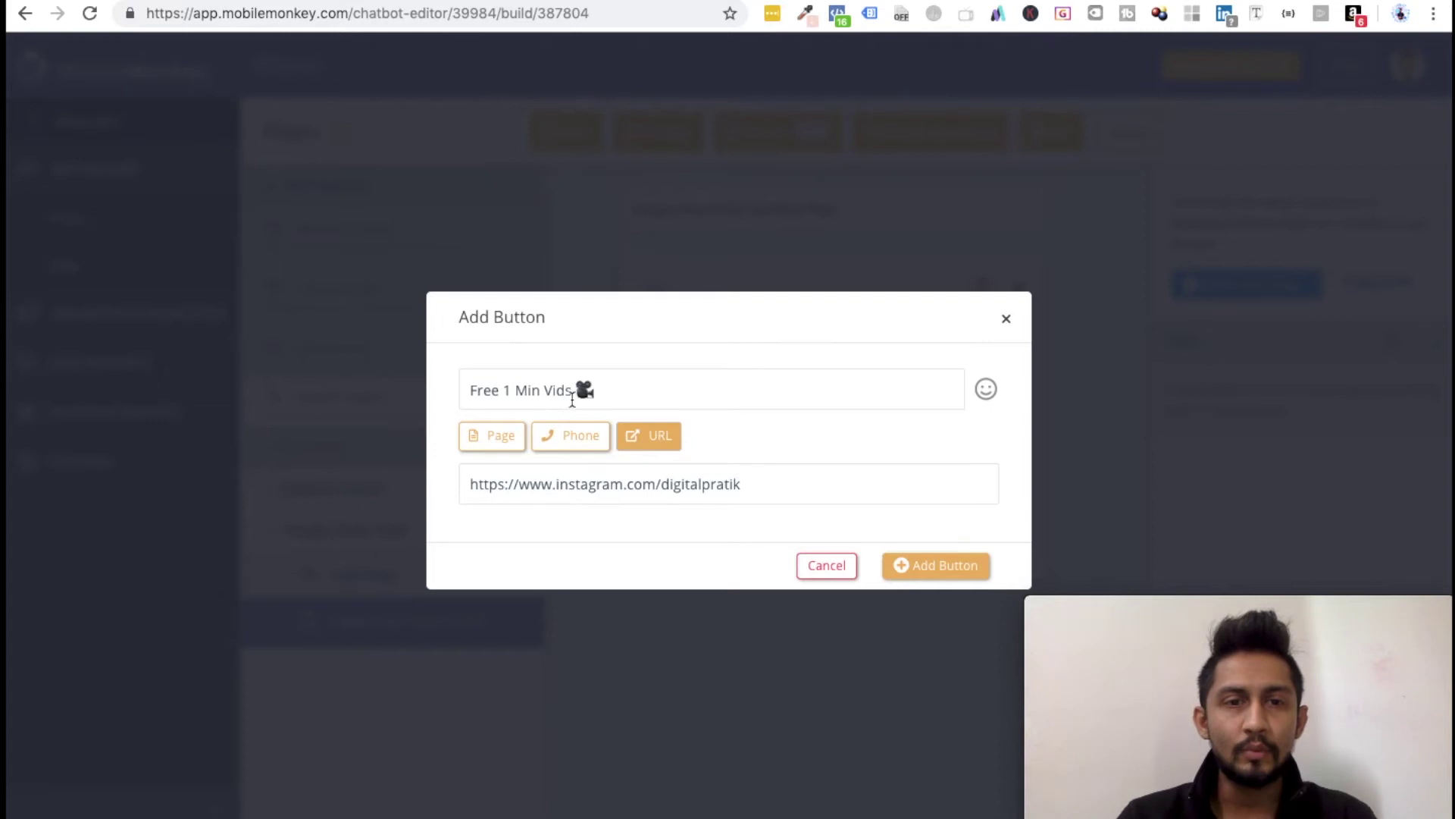
left_click(929, 580)
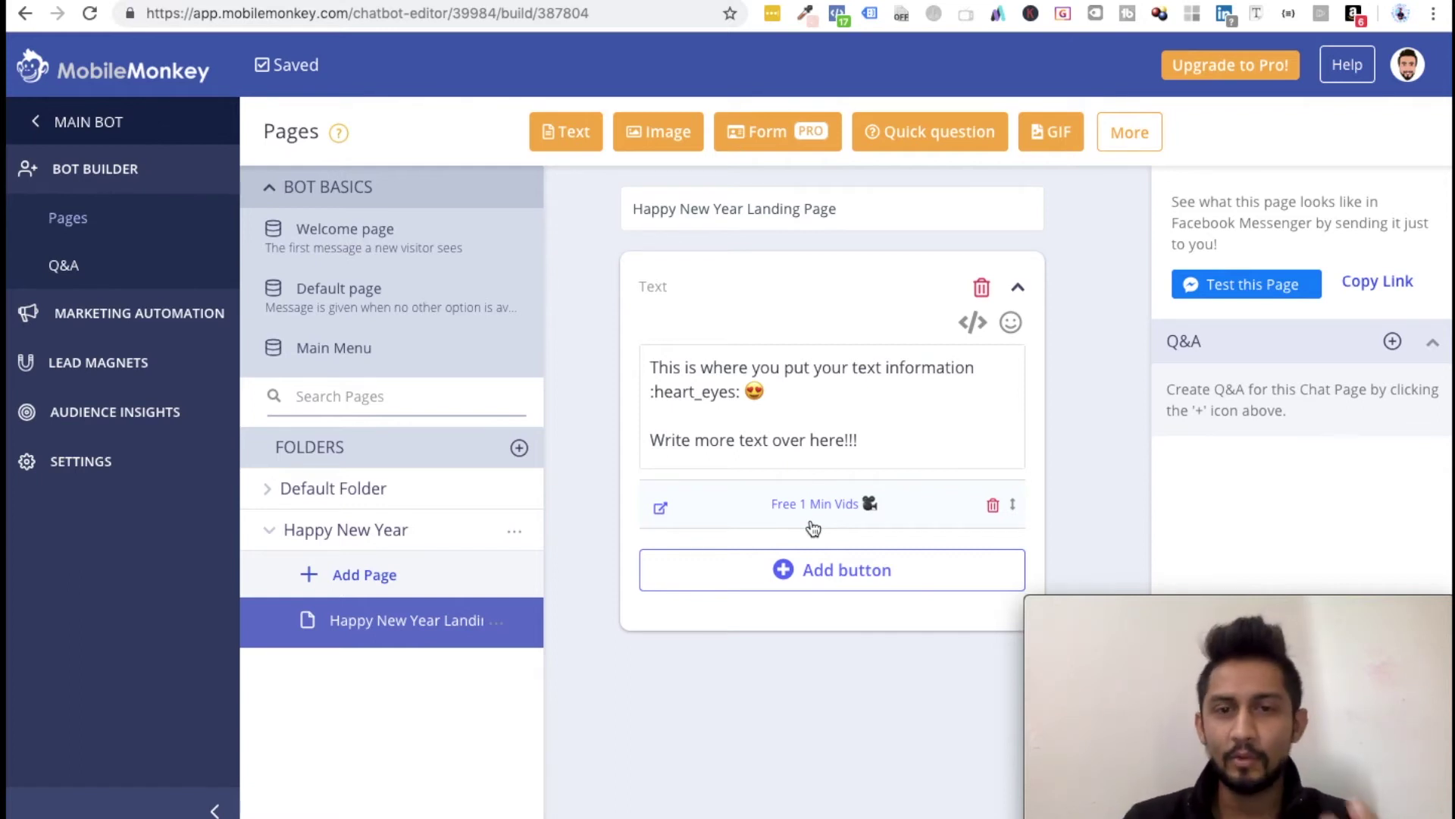
Step: Start a second button labelled 'Call Me Directly' with a 📲 phone emoji
left_click(813, 584)
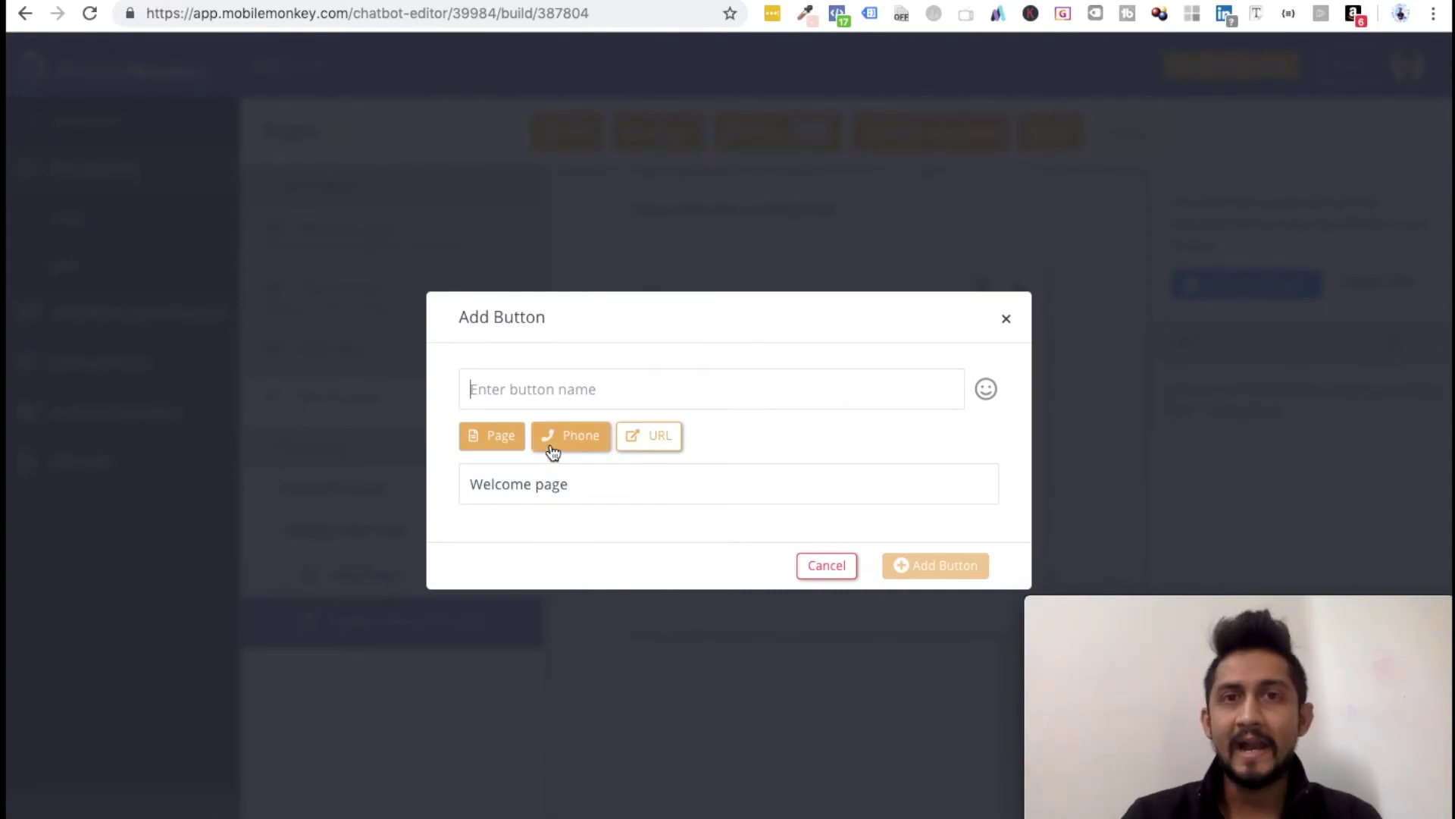
left_click(594, 394)
type("Call Me Di")
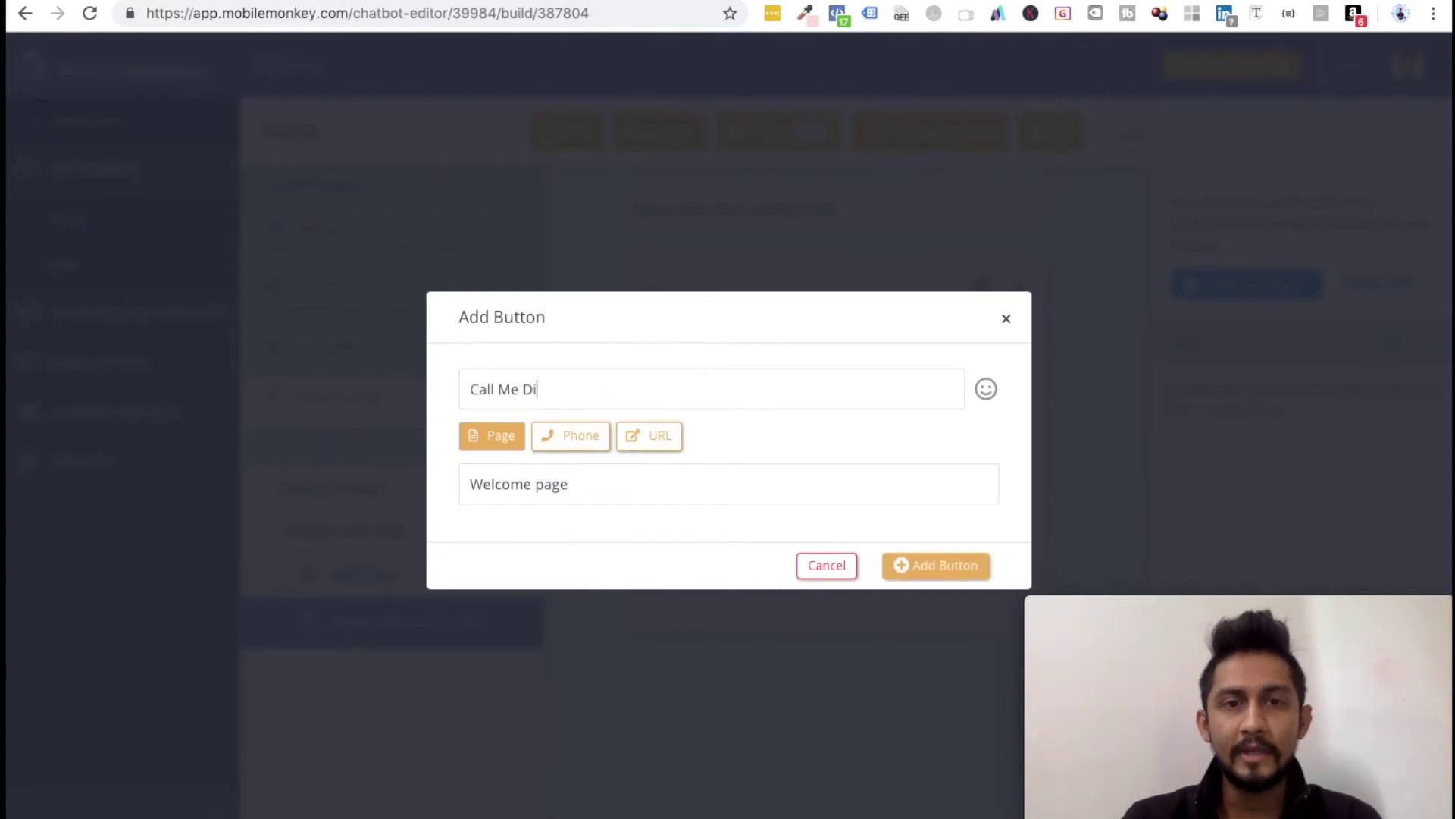
type("rectly")
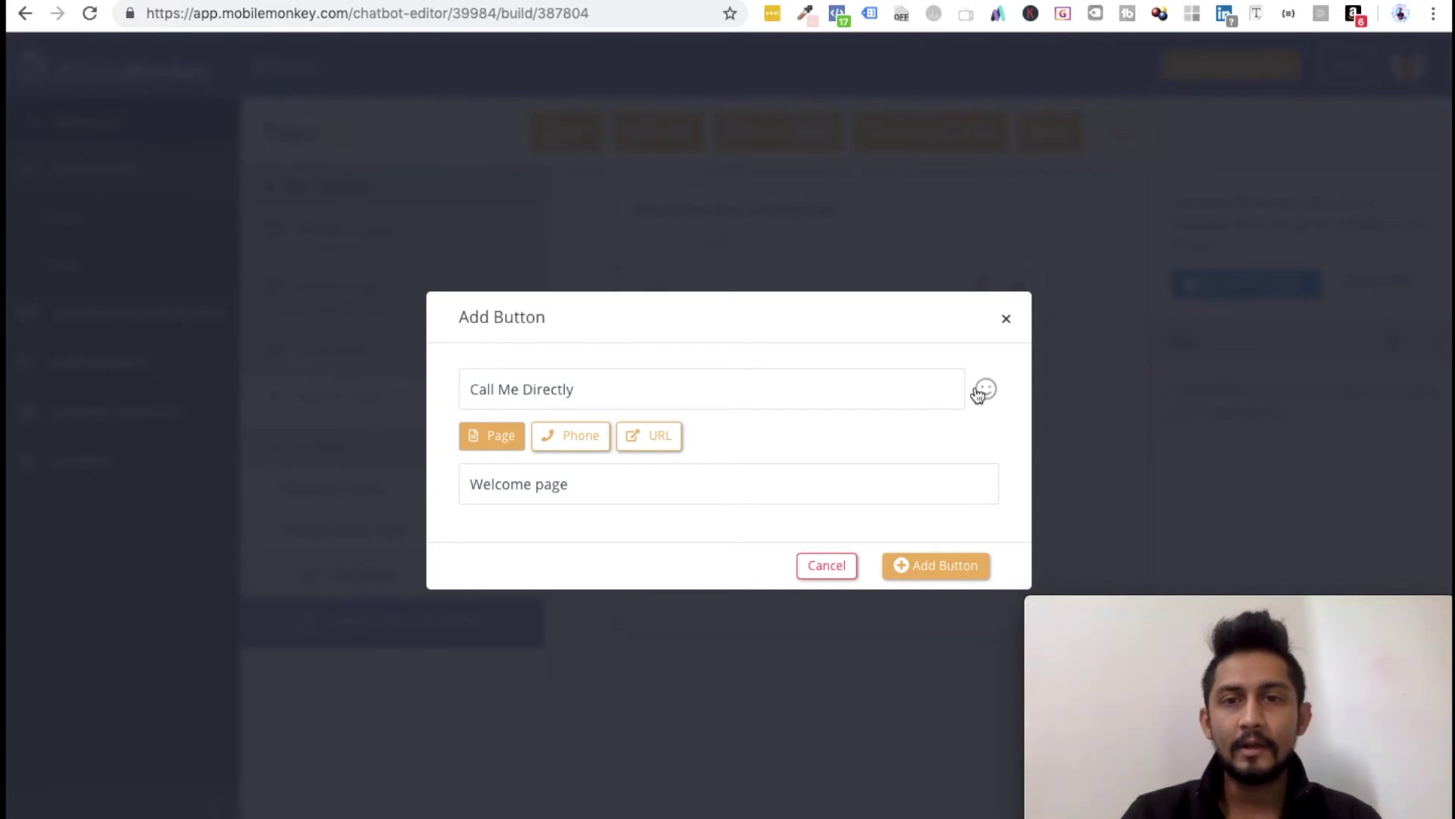
left_click(985, 389)
left_click(727, 477)
type("phone")
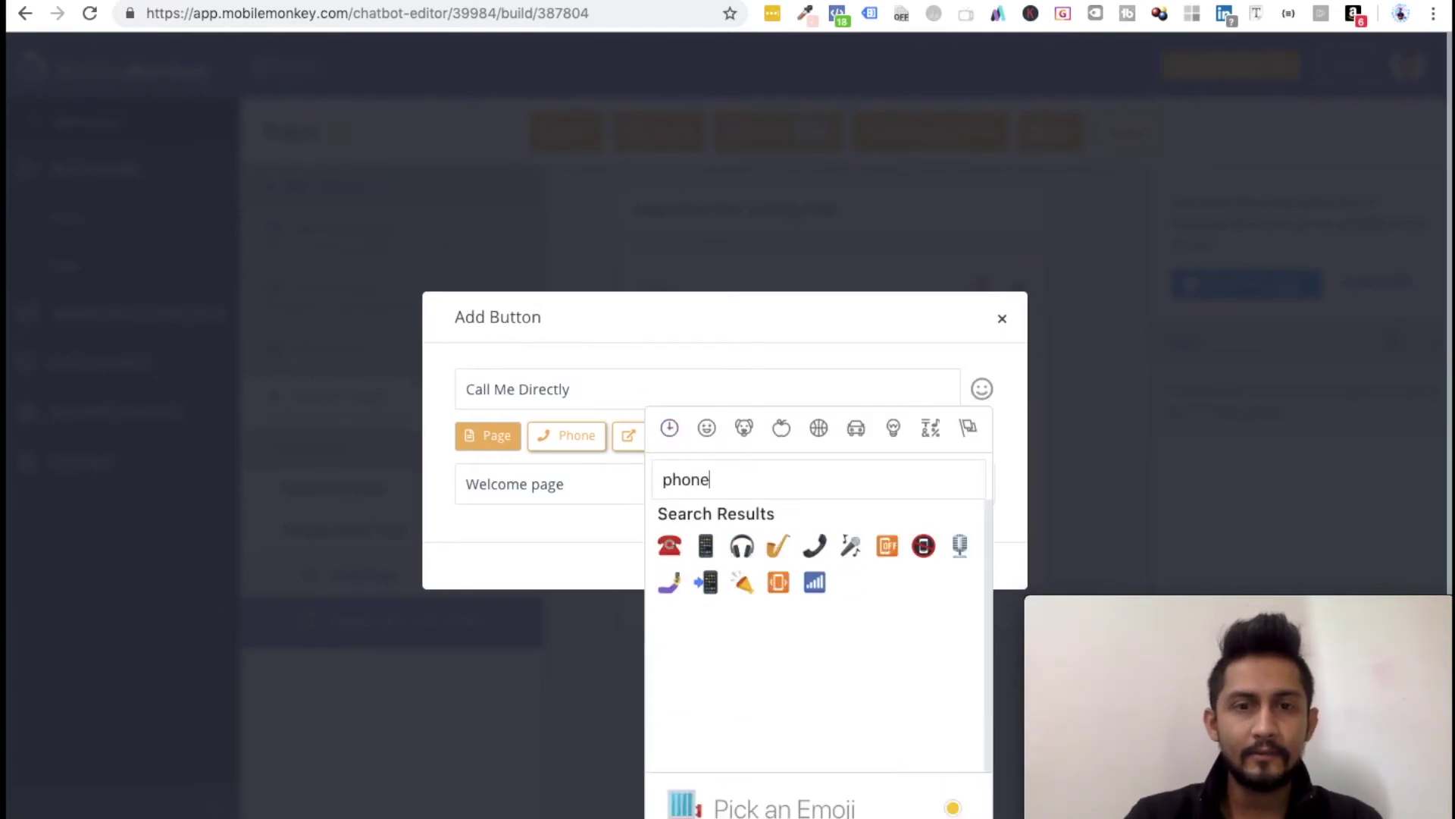
left_click(705, 582)
Step: Make it dial an India (+91) phone number and add it to the page
left_click(556, 438)
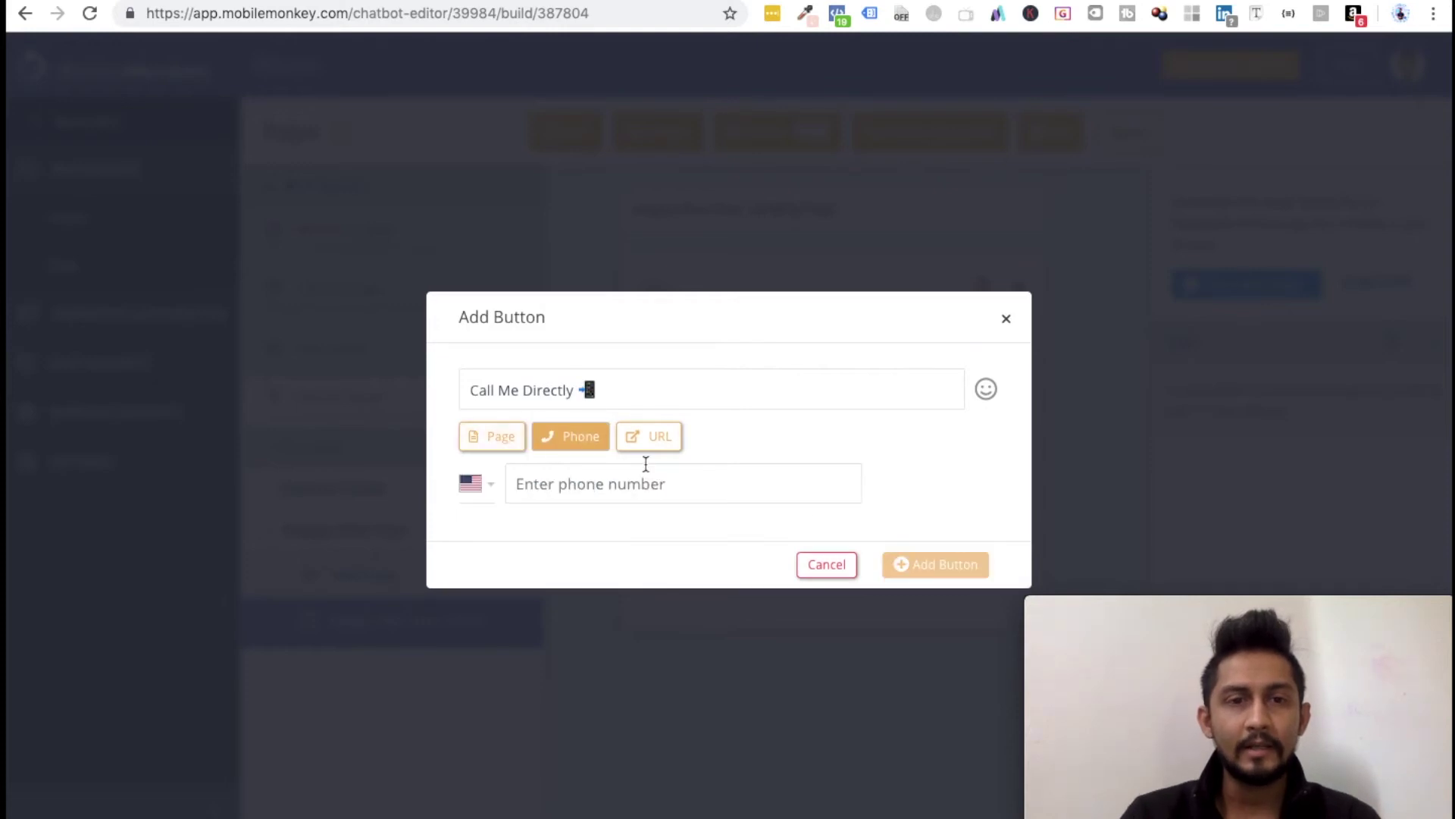
left_click(501, 482)
type("india")
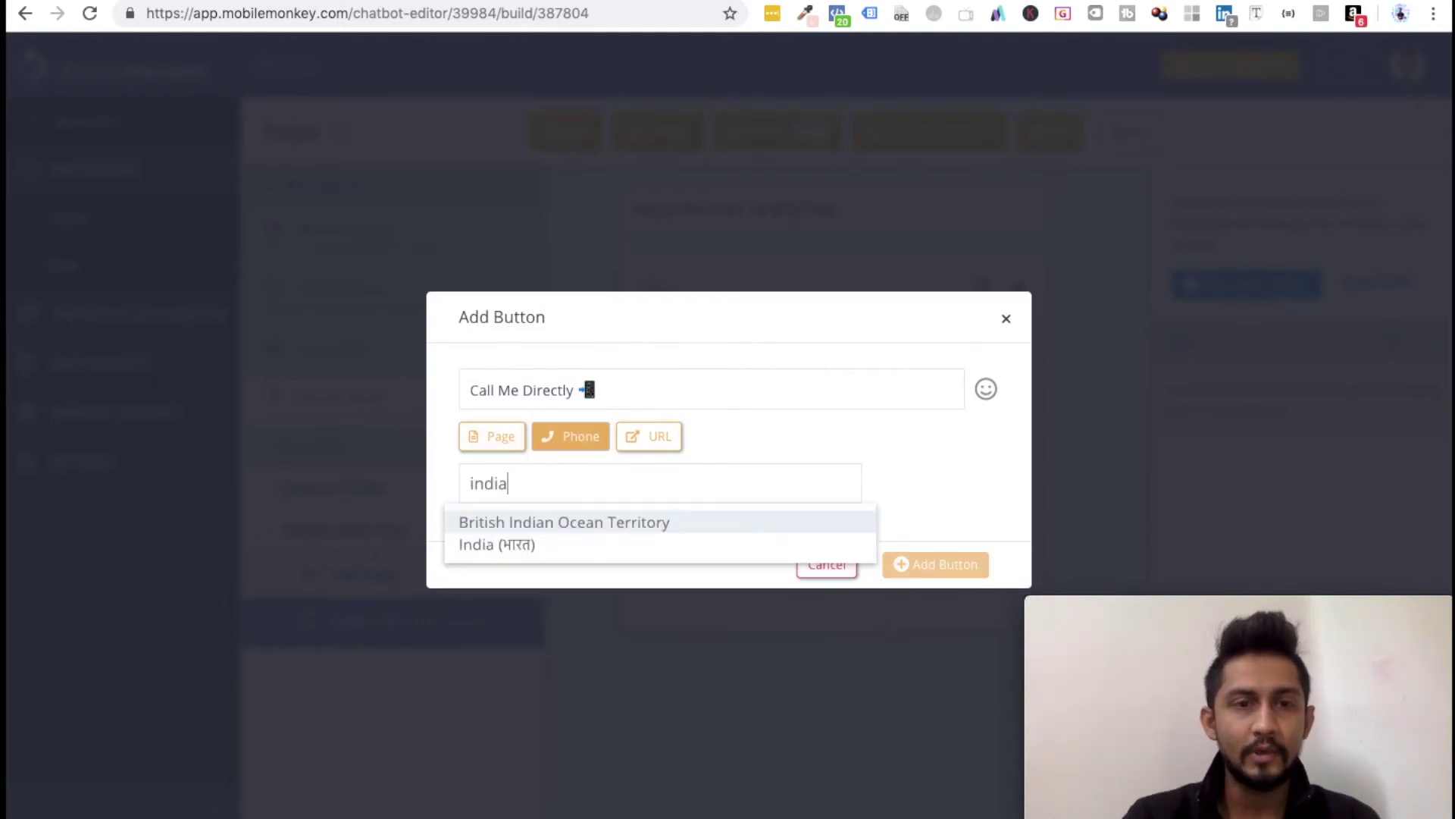
left_click(490, 548)
left_click(576, 491)
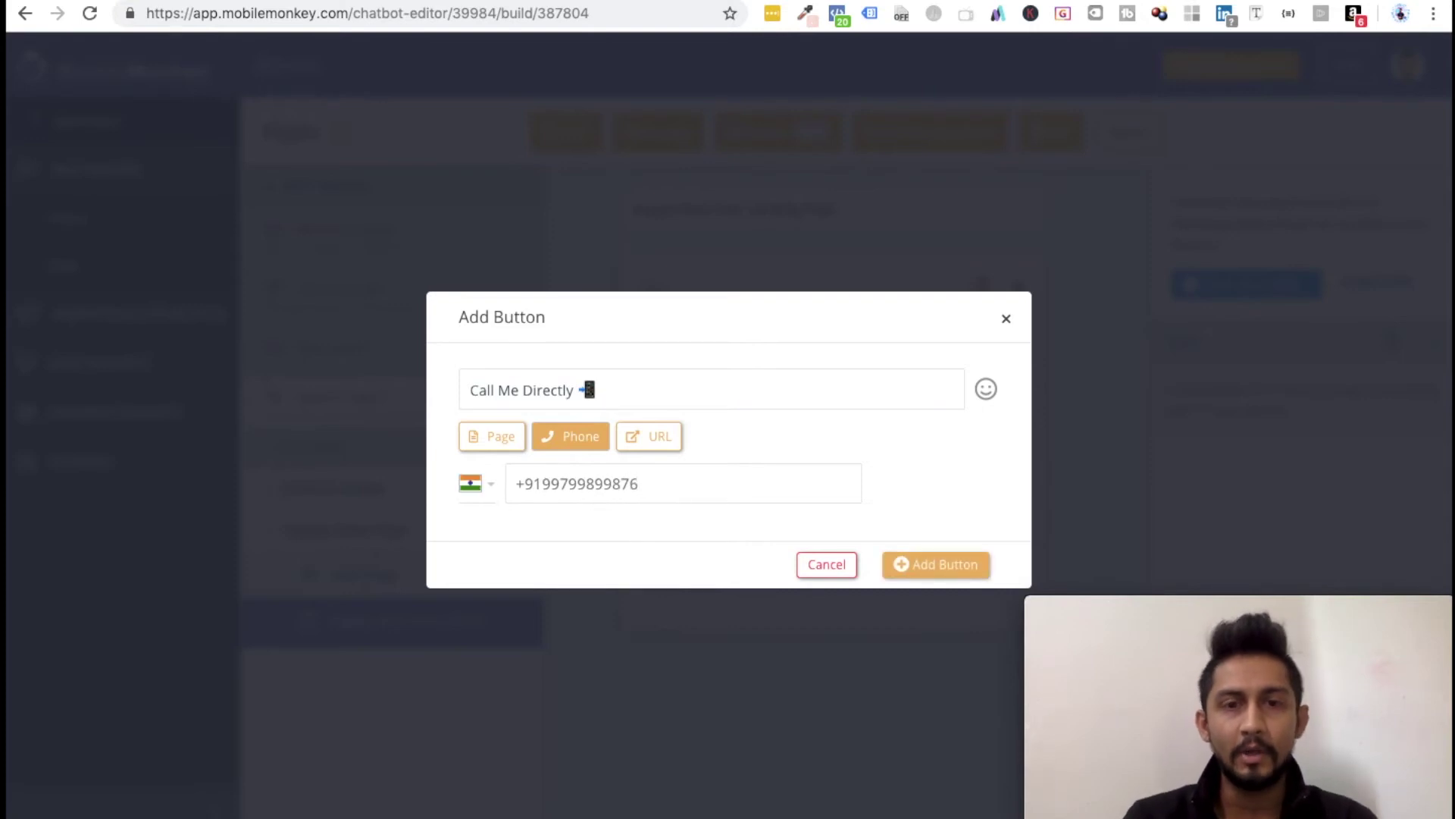
left_click(942, 576)
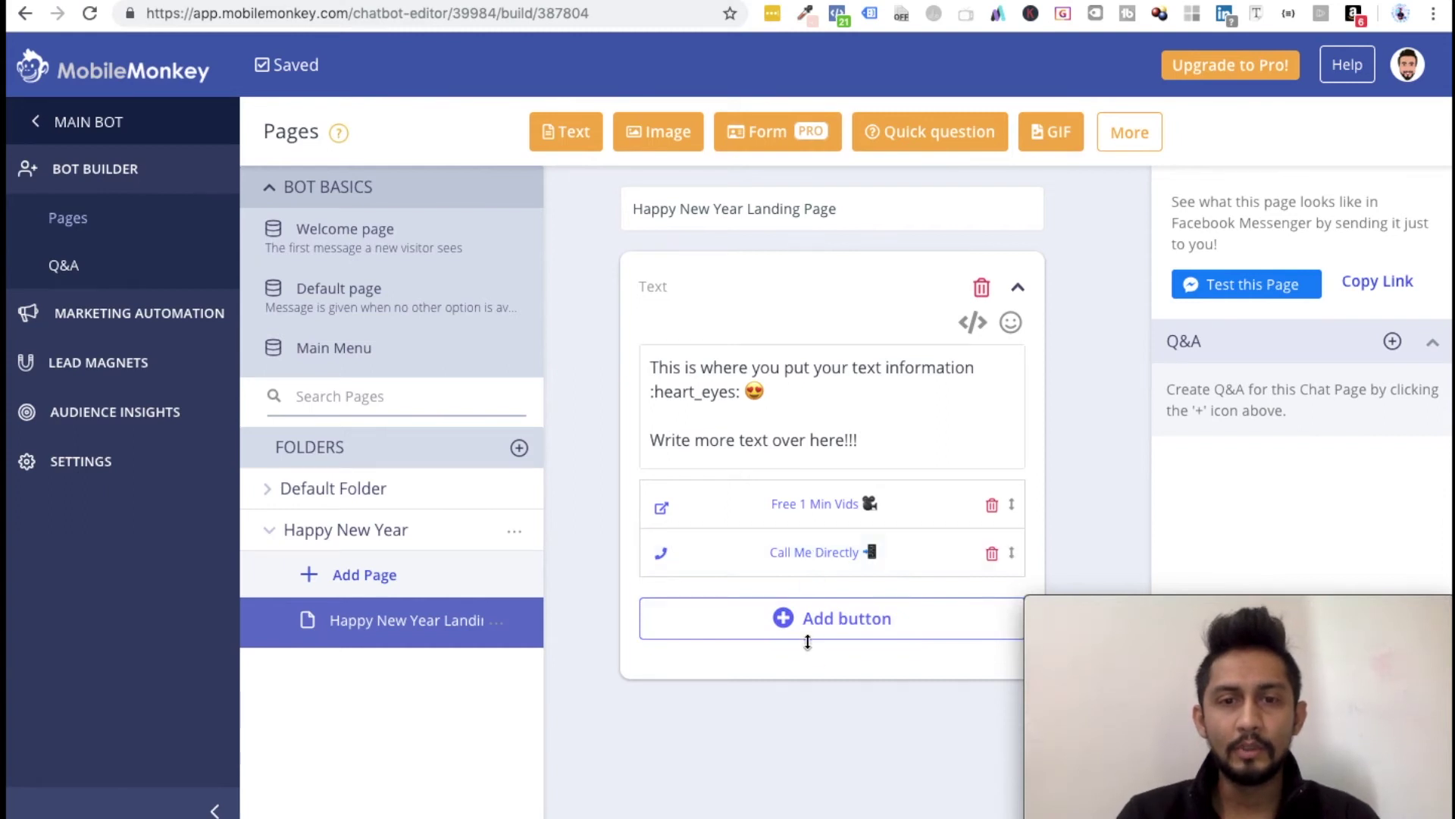
left_click(802, 635)
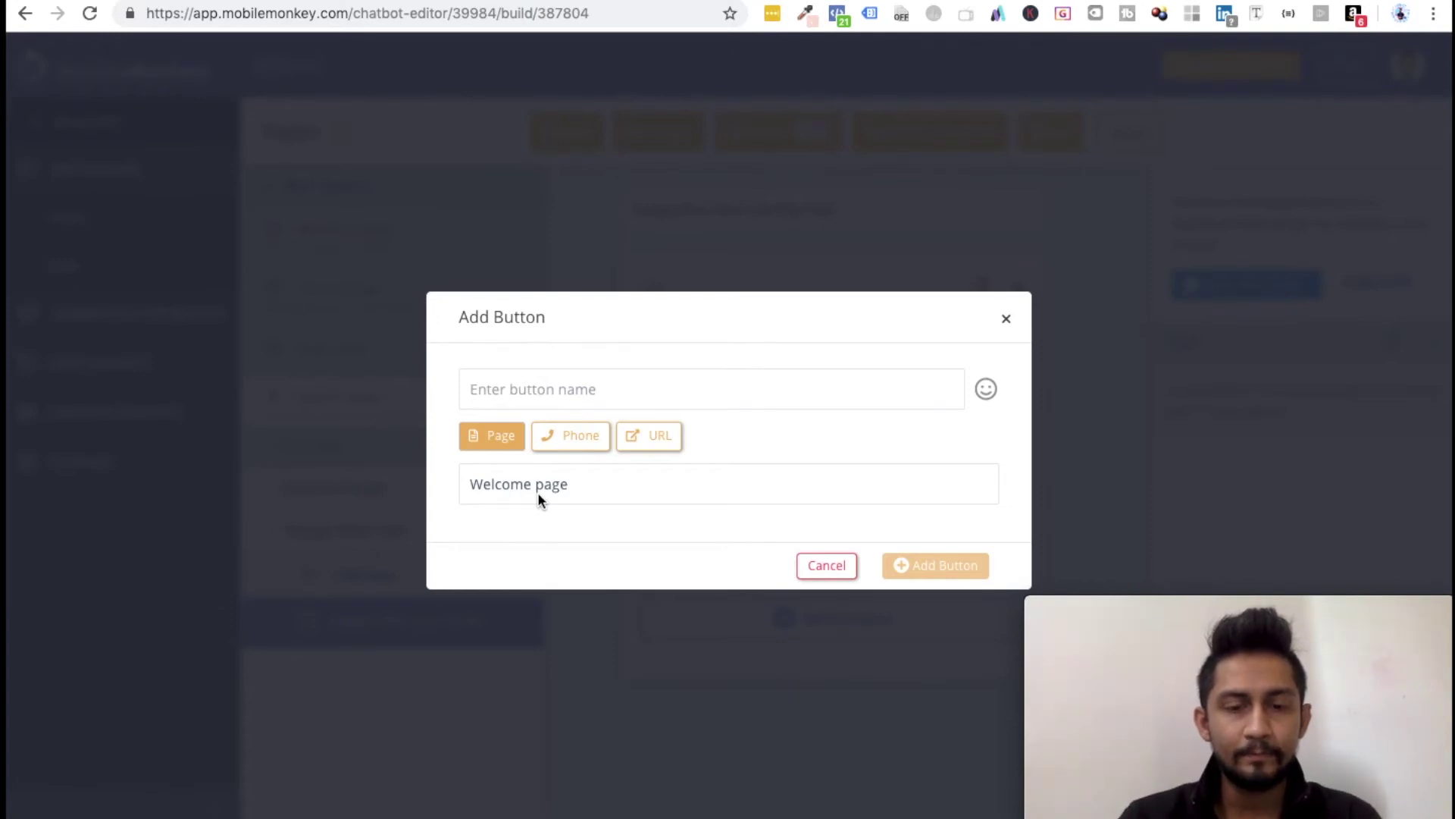
Step: Name the third button 'Test Page' and show its Welcome page target dropdown
type("Test Page")
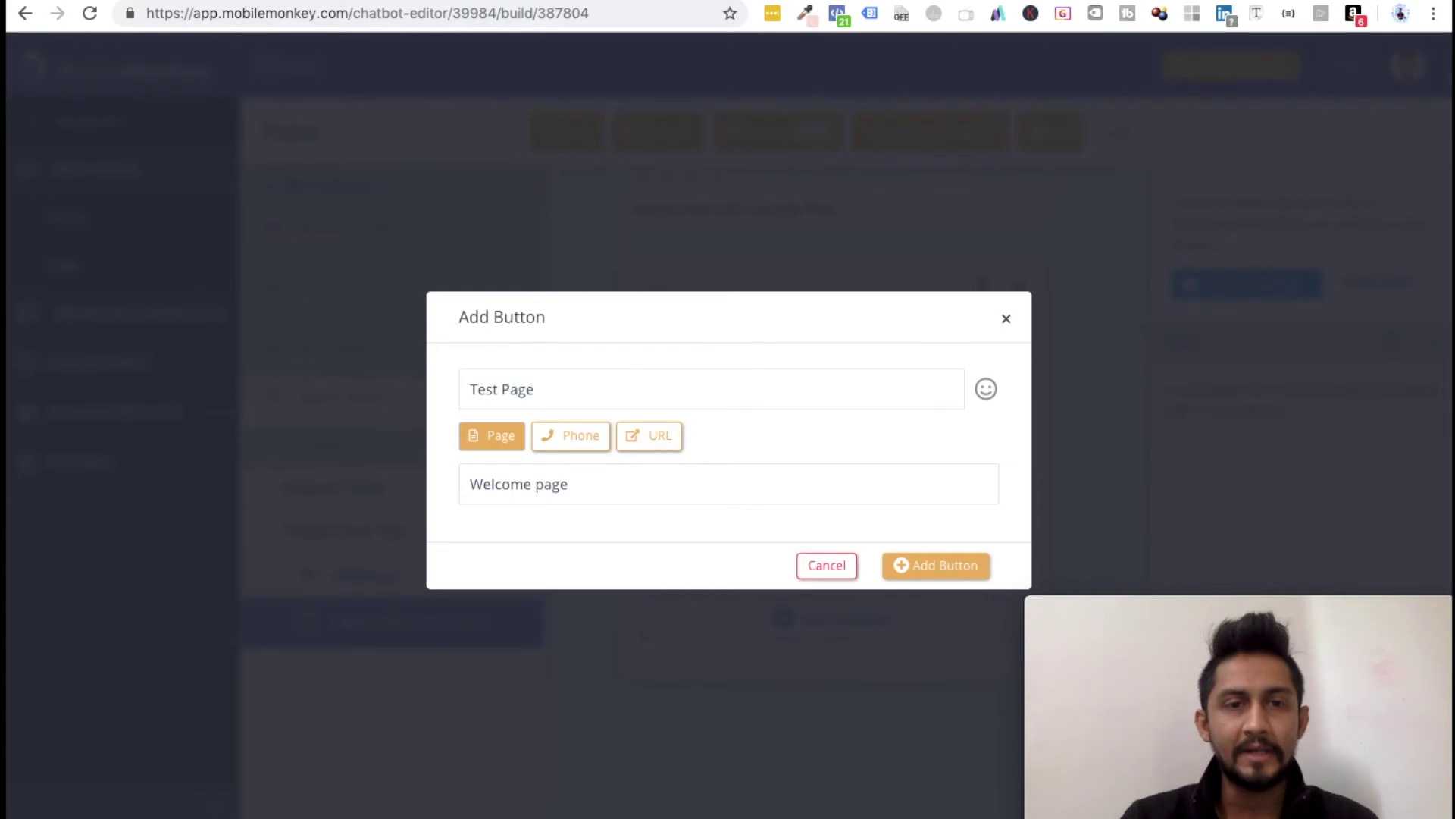
left_click(533, 480)
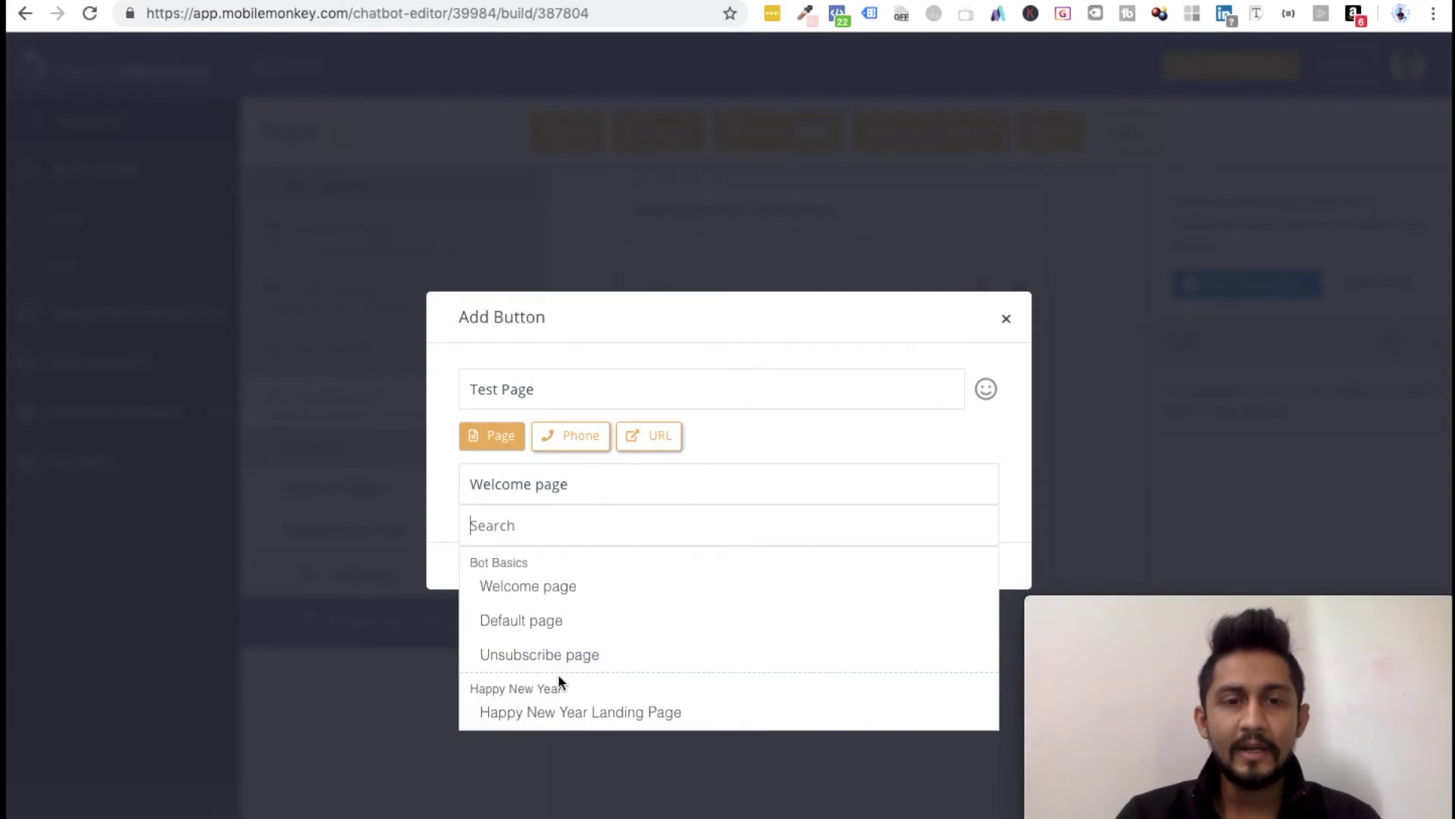
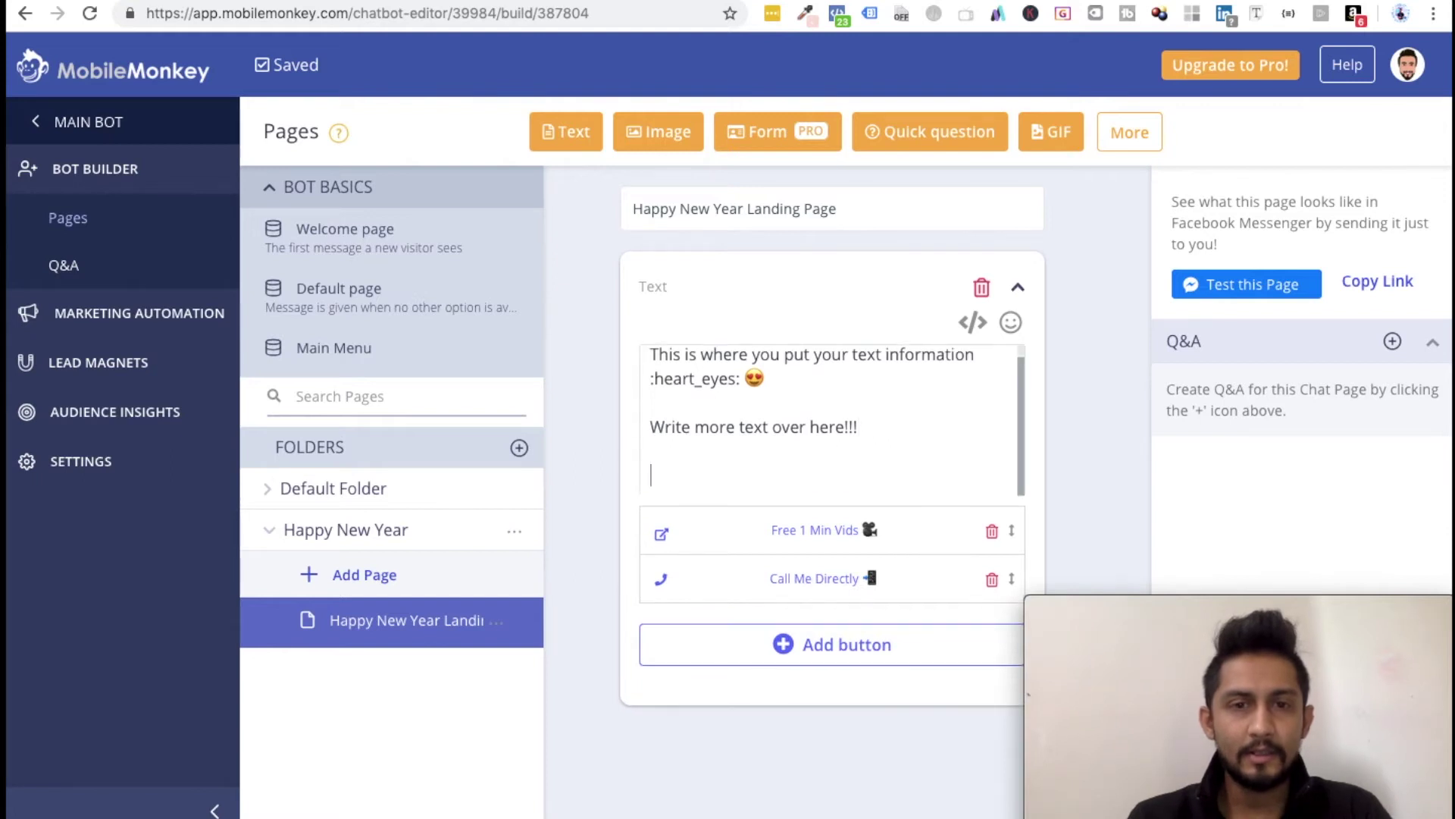
Step: Replace the unfinished 'You can always visit my' line with 'P.S. Know more about my story!'
type("You can always ")
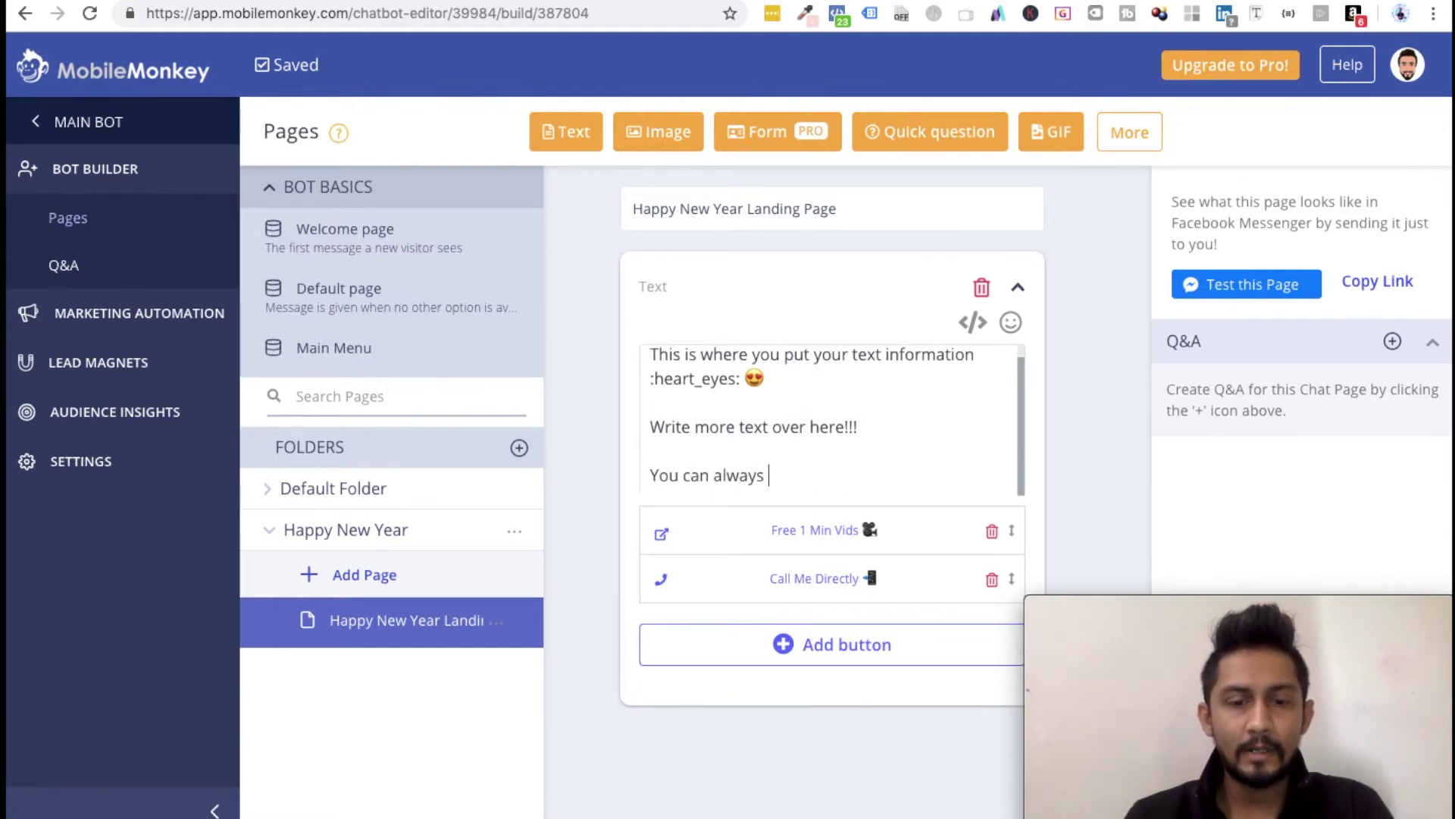
type("visit my")
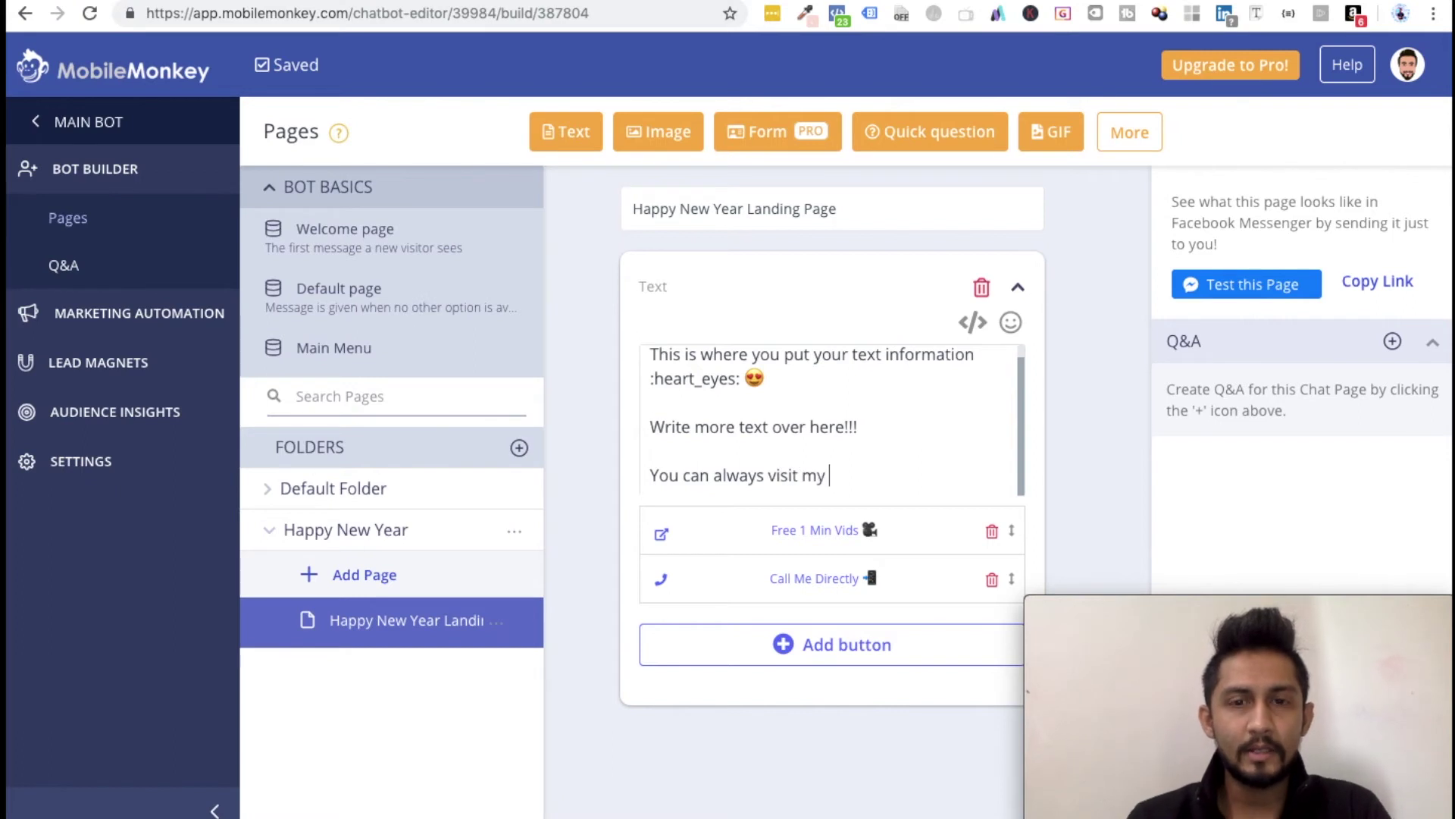
key("BackSpace")
key("BackSpace")
key("BackSpace")
key("BackSpace")
key("BackSpace")
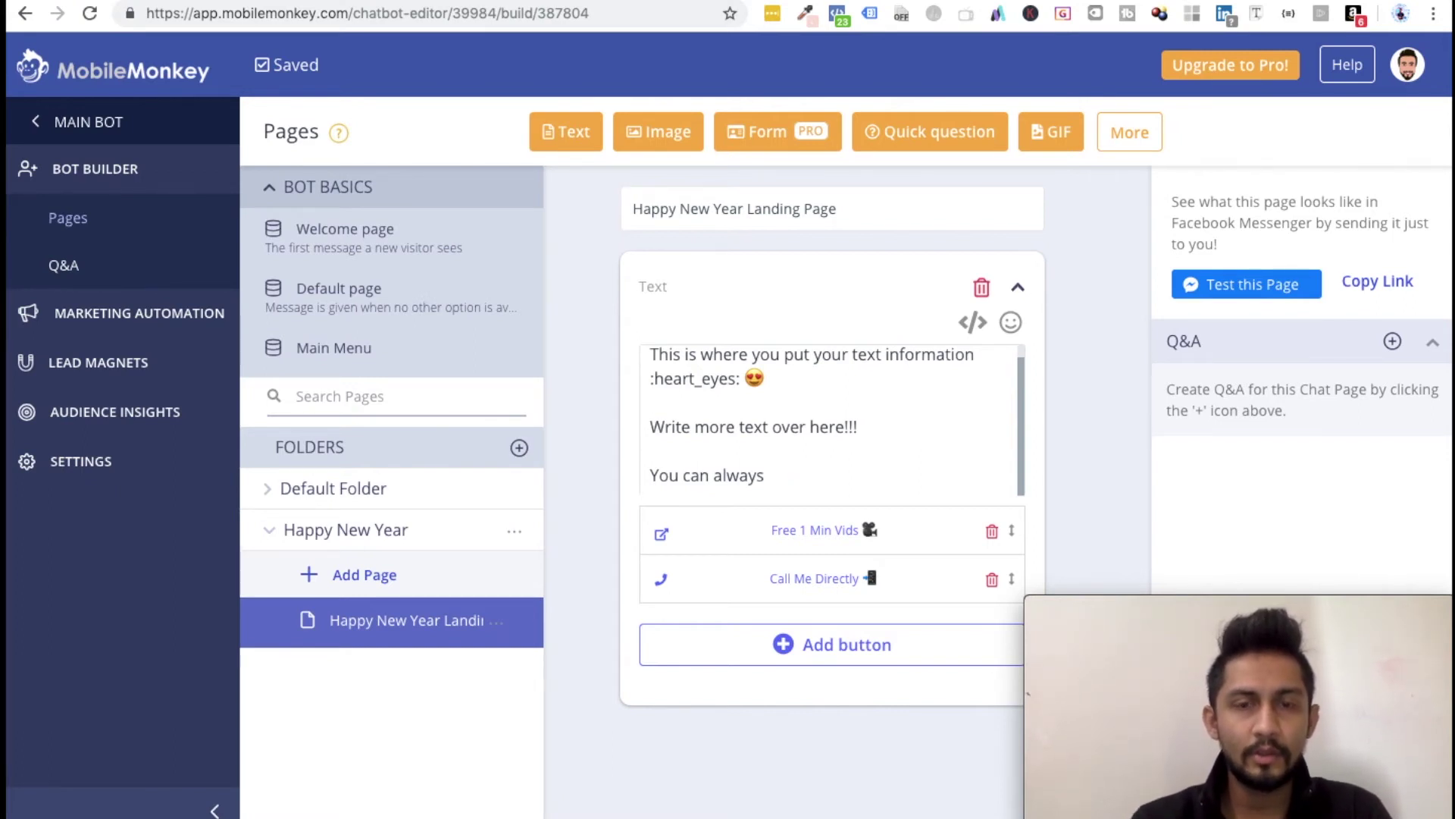
left_click_drag(769, 475, 584, 471)
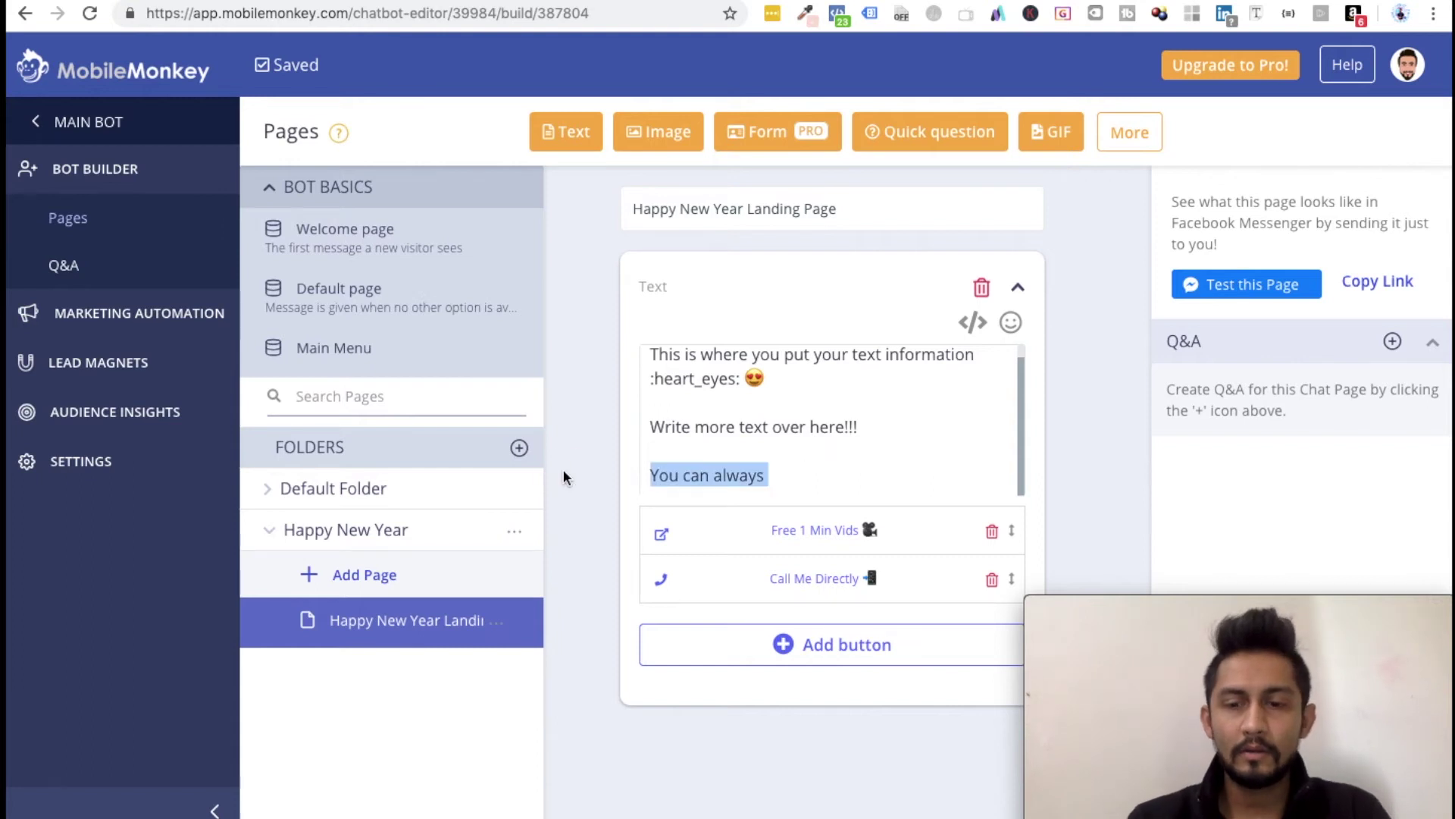
type("P.S. Know")
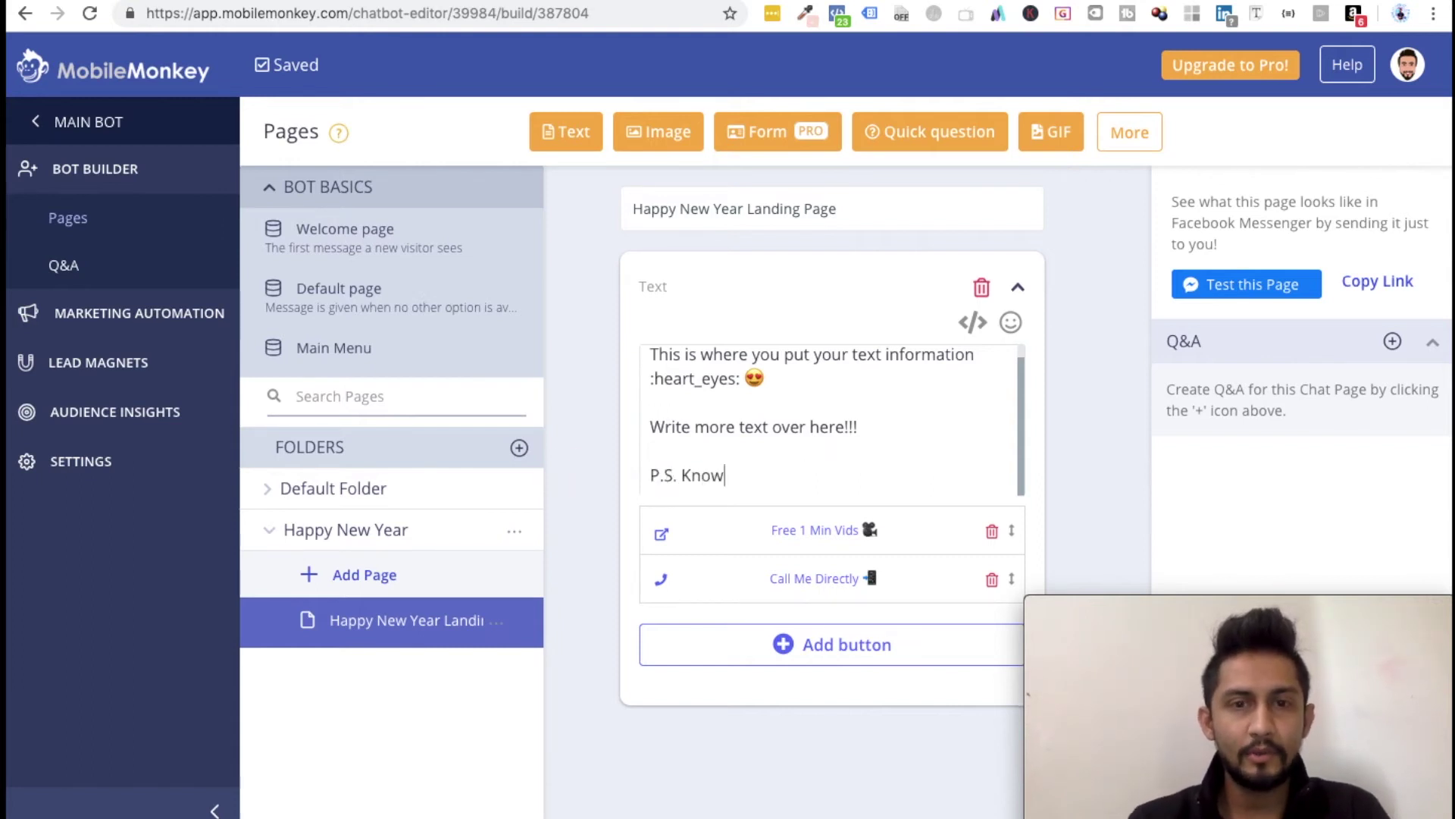
type(" more about my s")
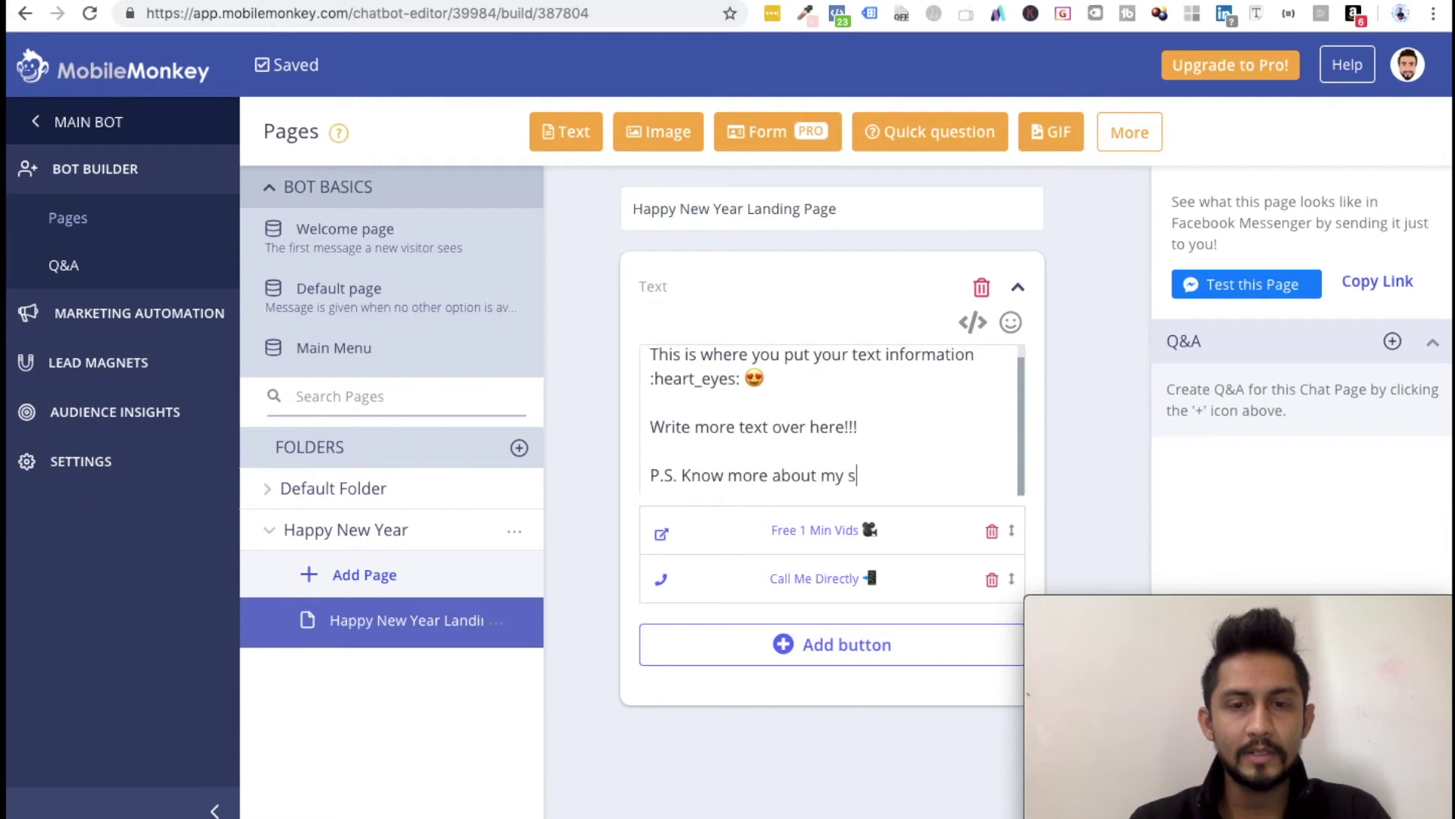
type("tory!")
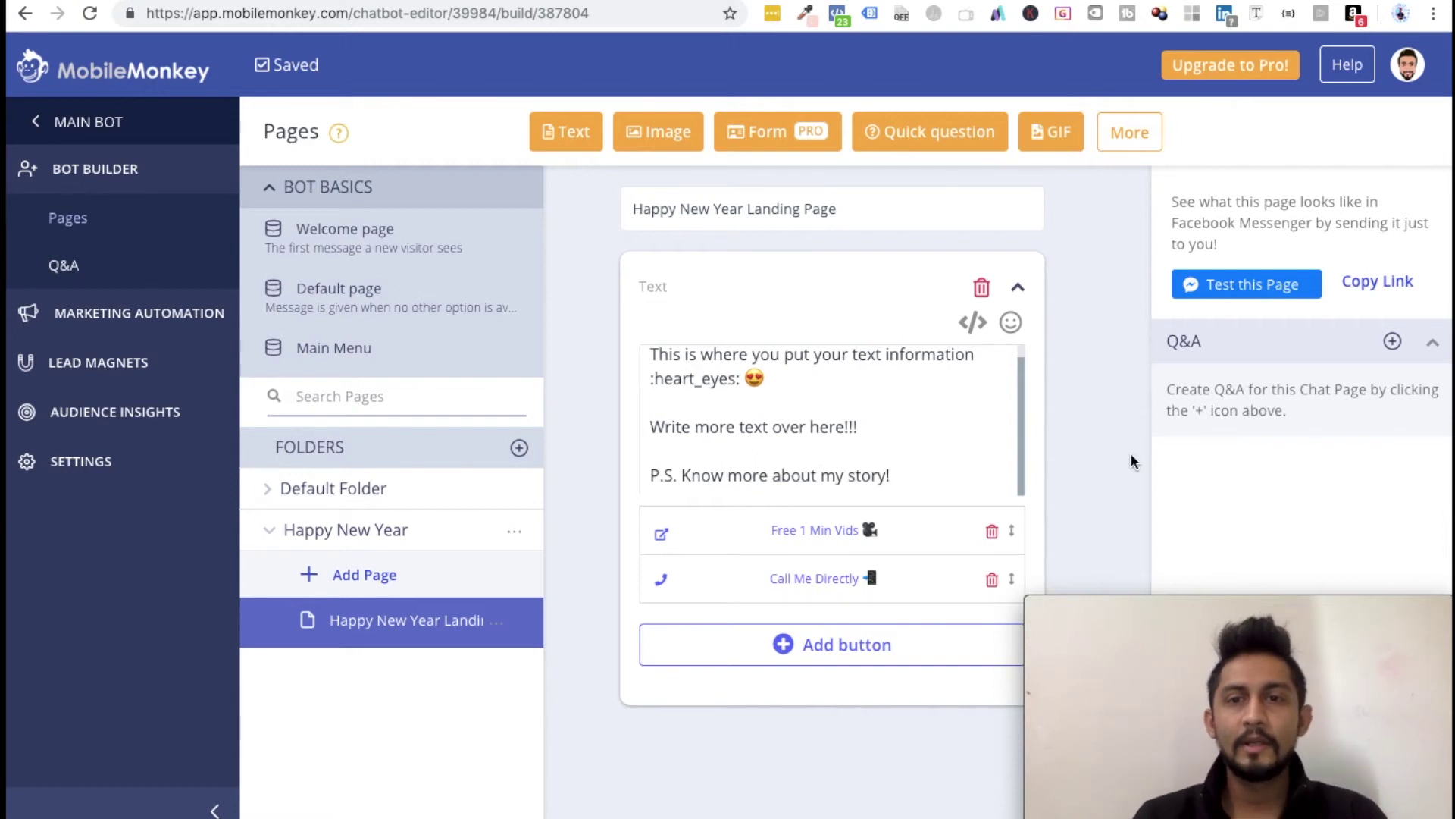
Step: Add a 'My Story' button to the message linking to the Welcome page
left_click(817, 640)
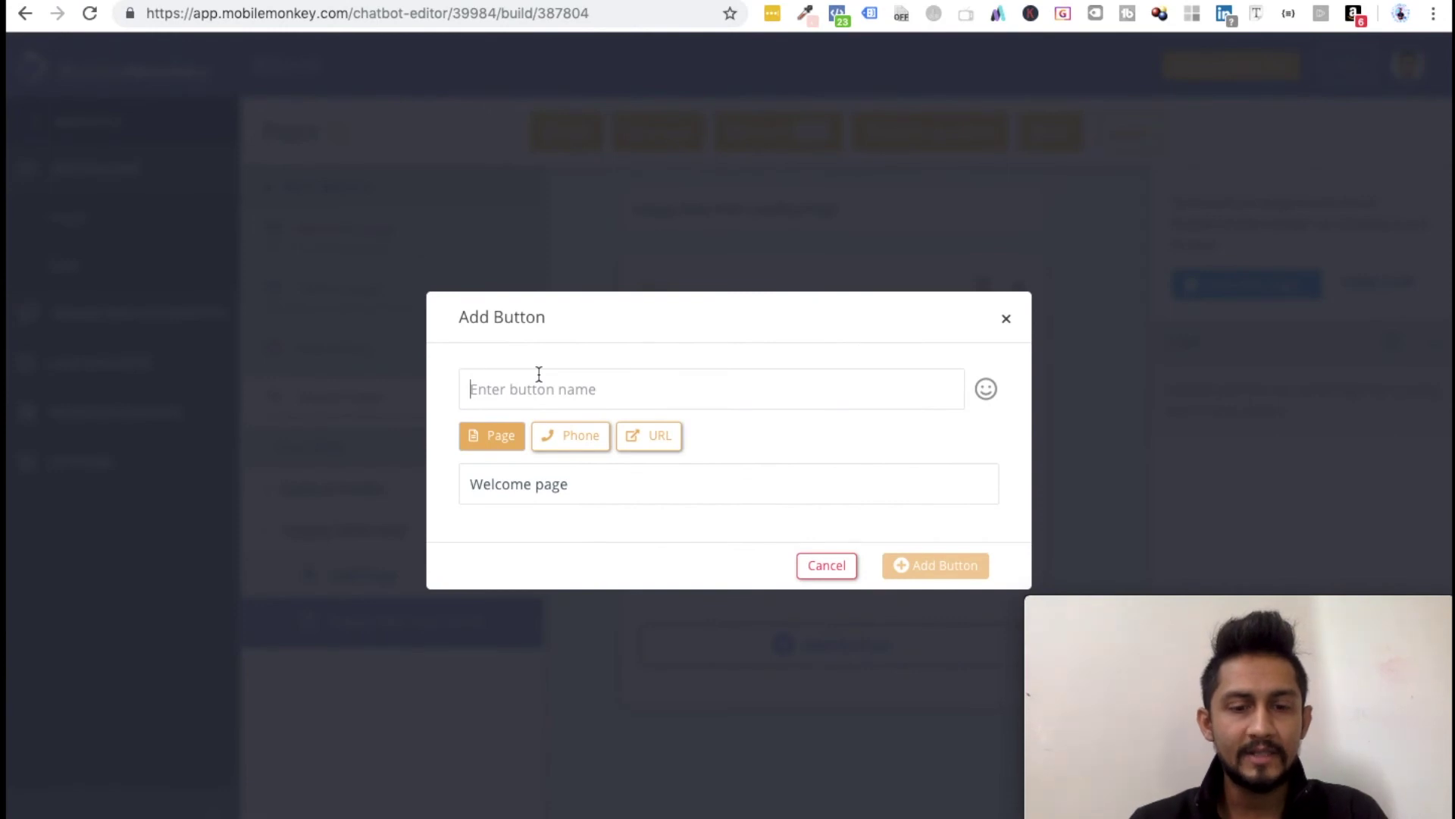
type("My Story")
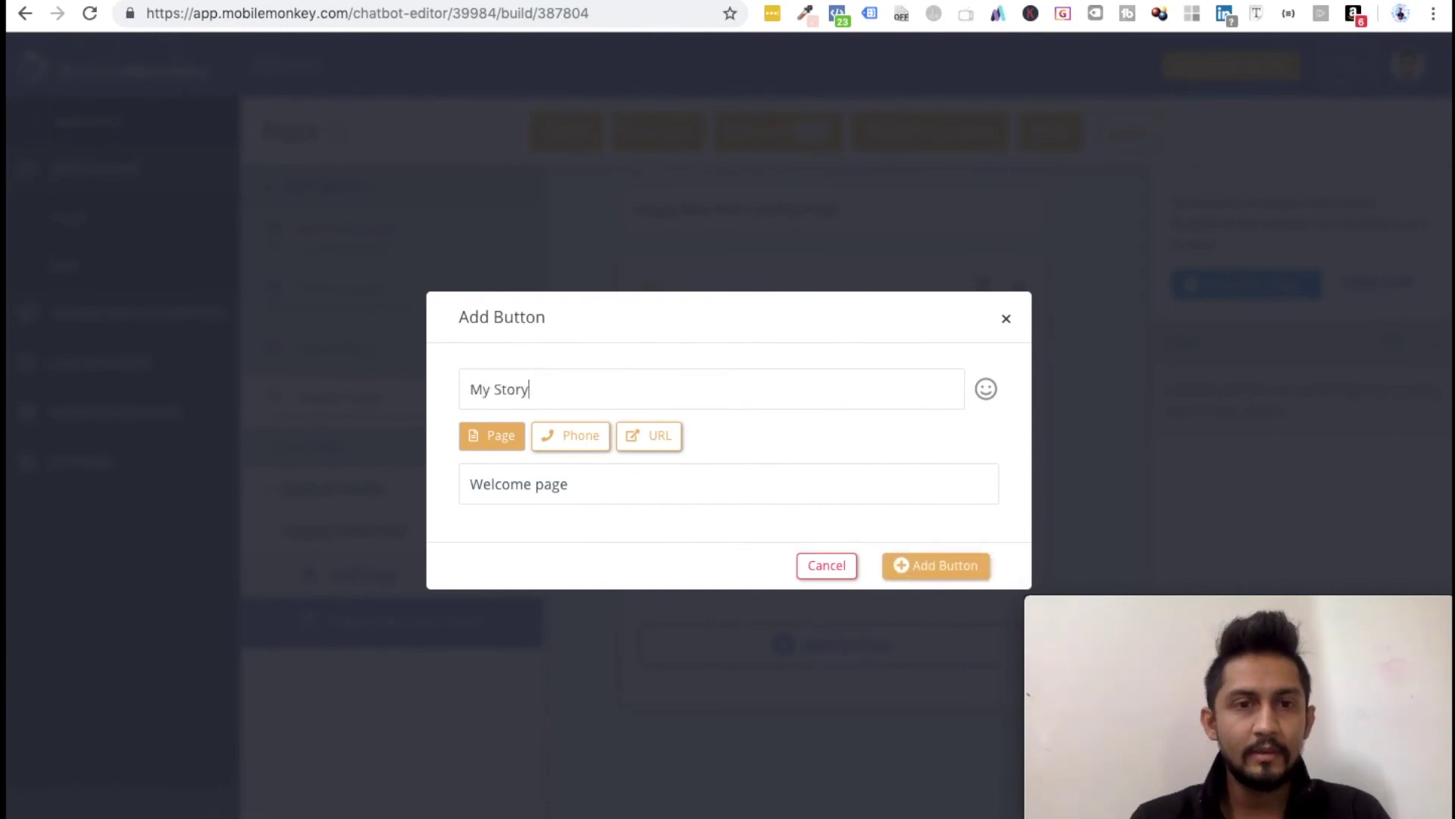
left_click(530, 497)
left_click(534, 490)
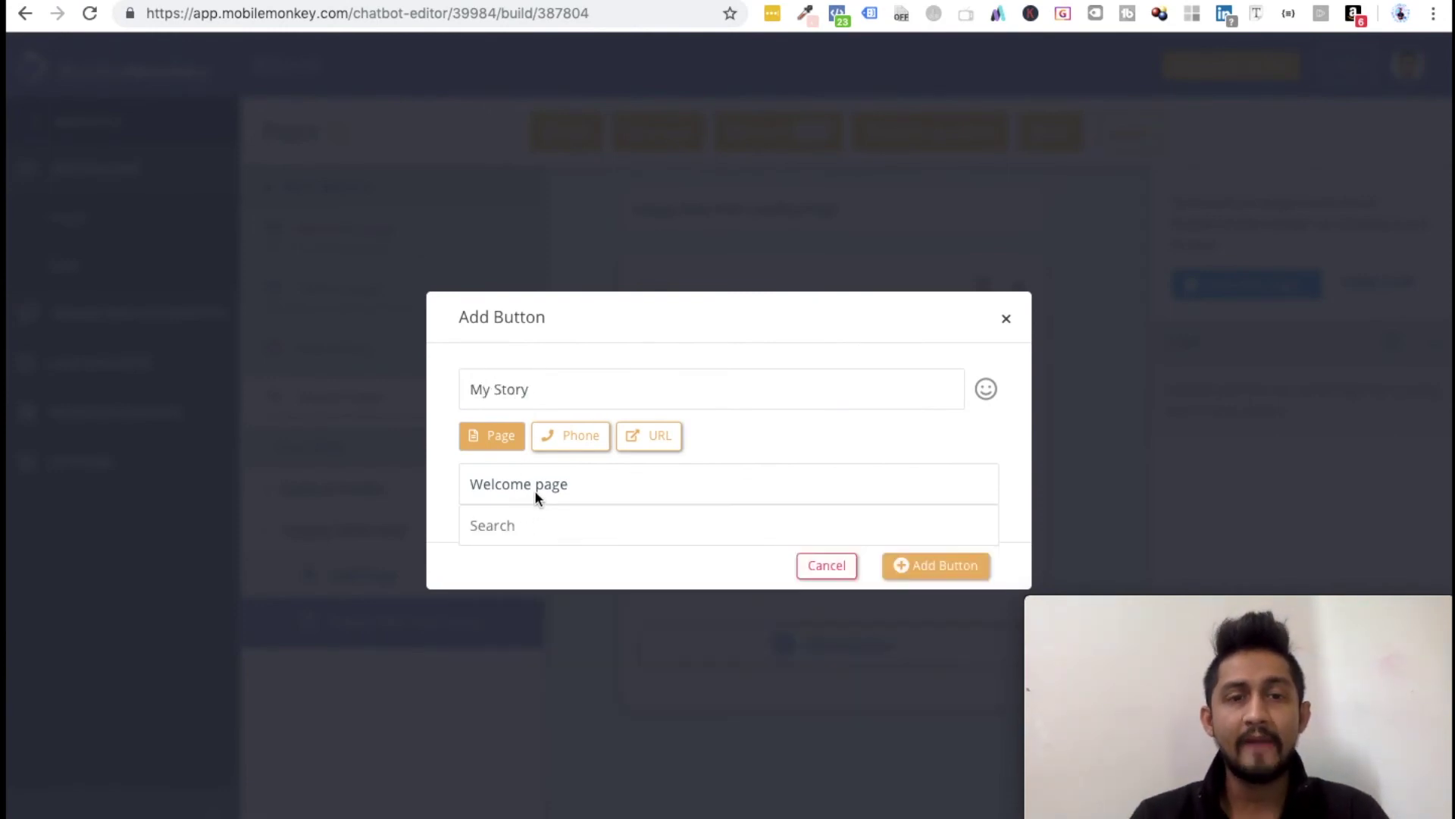
left_click(944, 578)
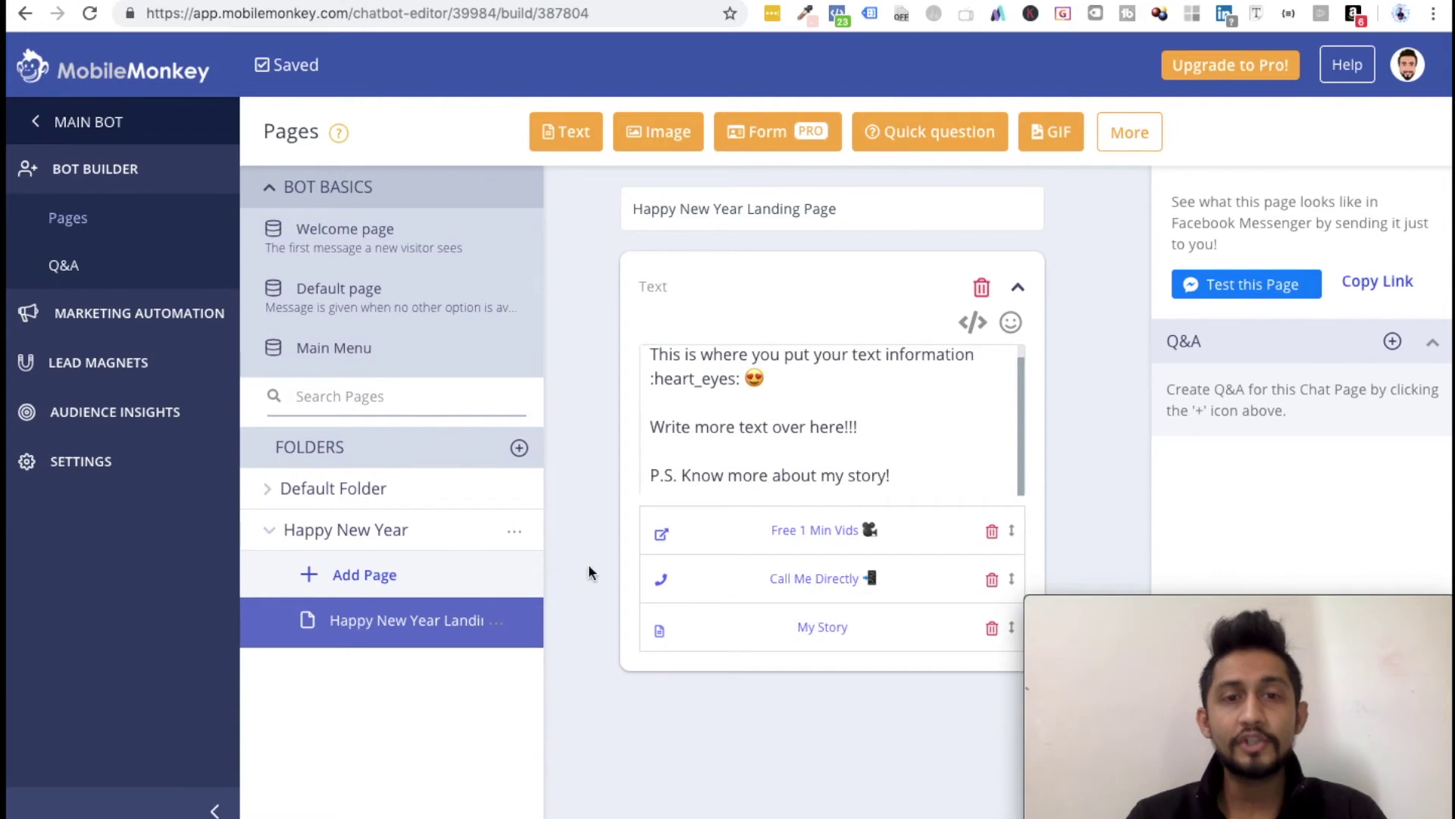
left_click(278, 541)
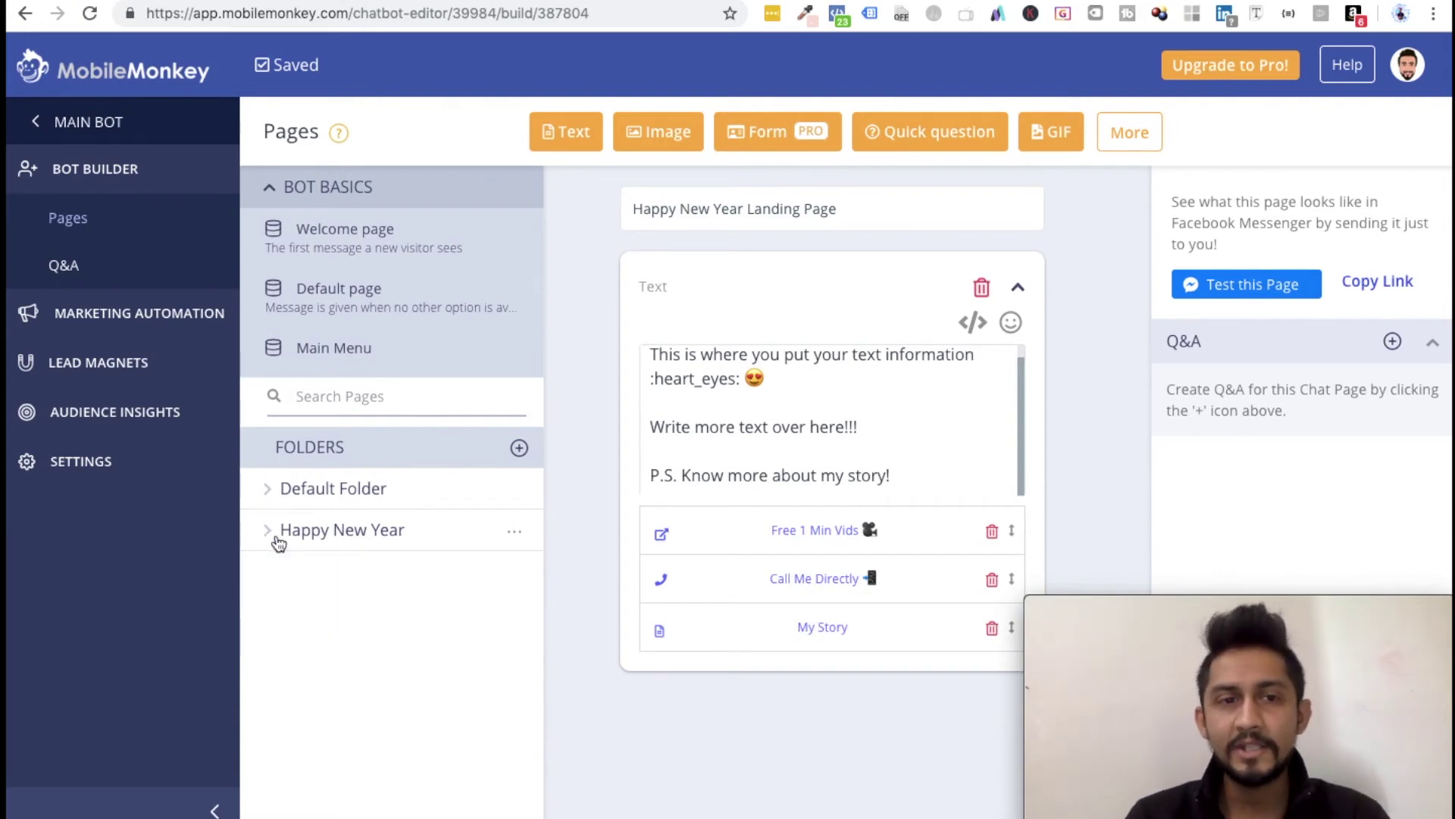
Step: Add a new page titled 'My Story Page' in the expanded Happy New Year folder
left_click(278, 542)
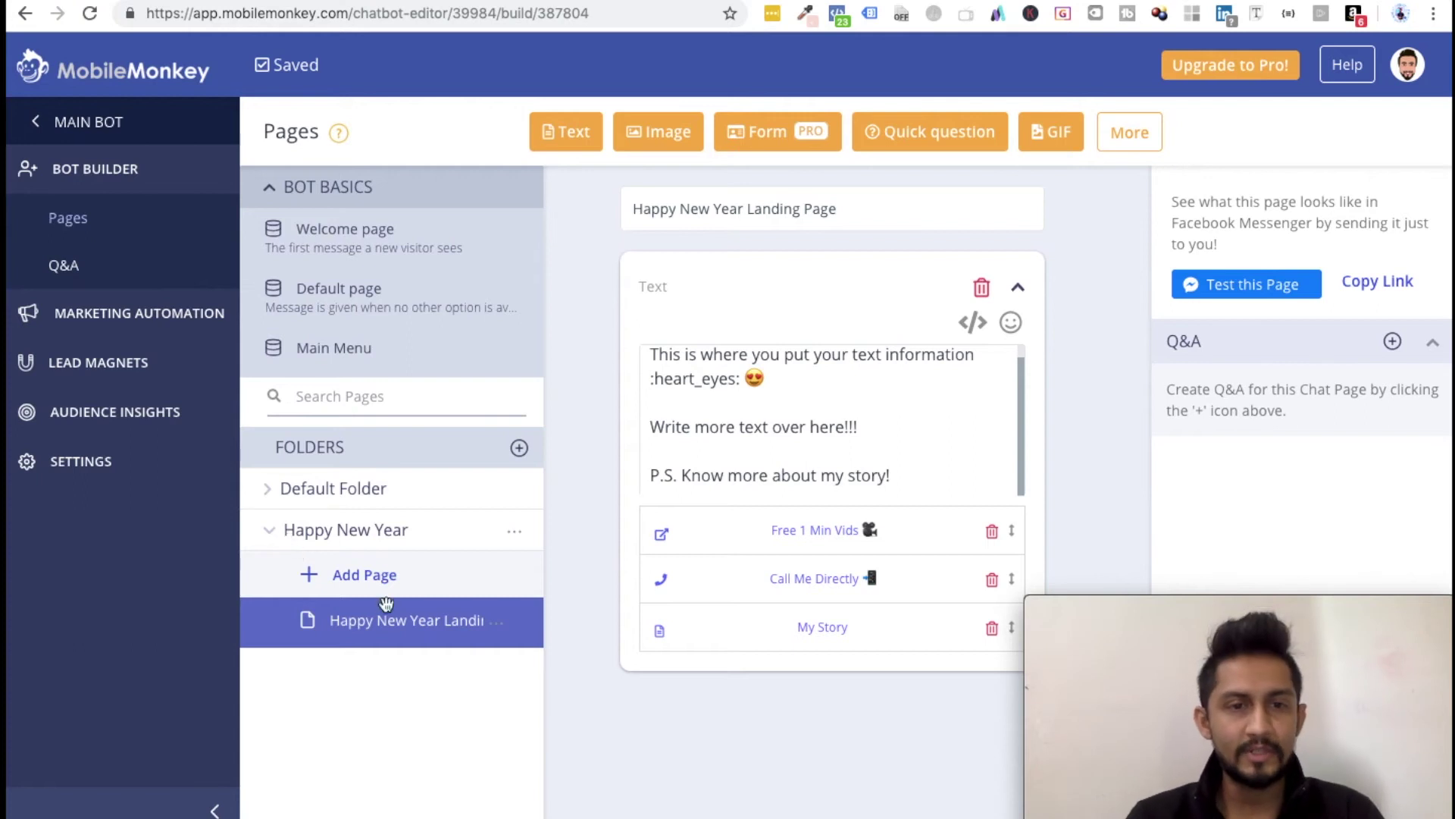
left_click(347, 583)
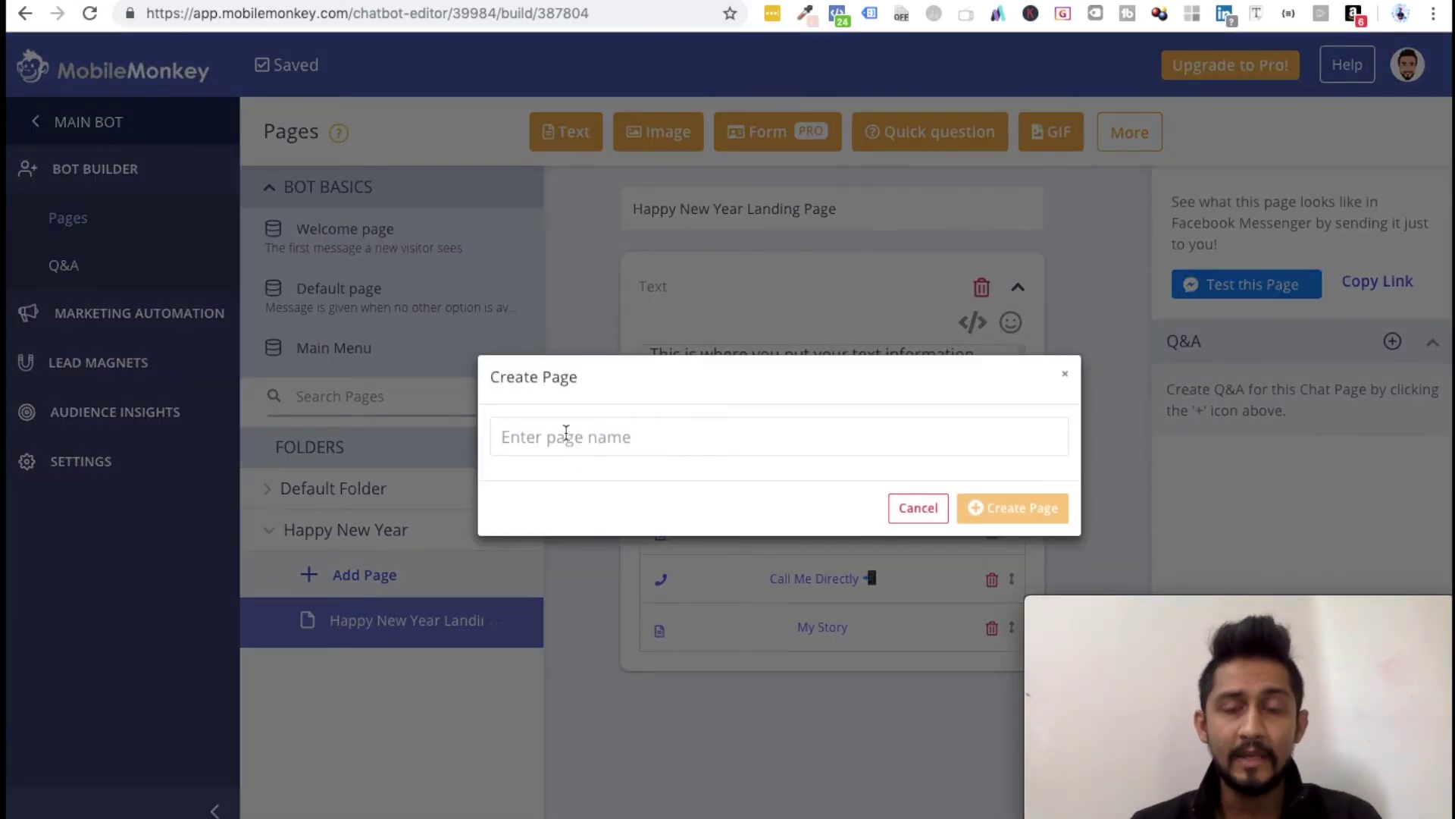
type("My Story Page")
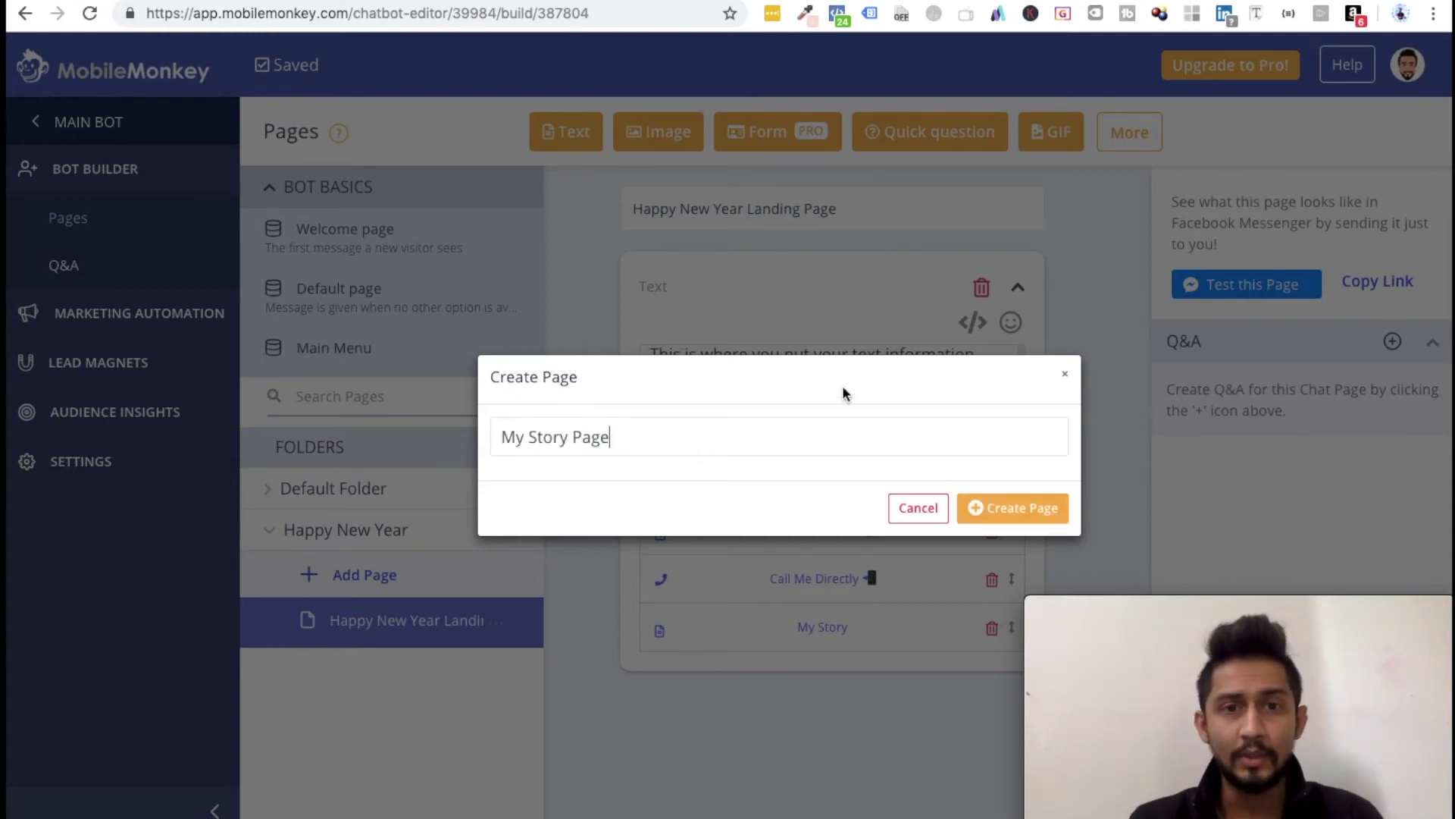
left_click(977, 507)
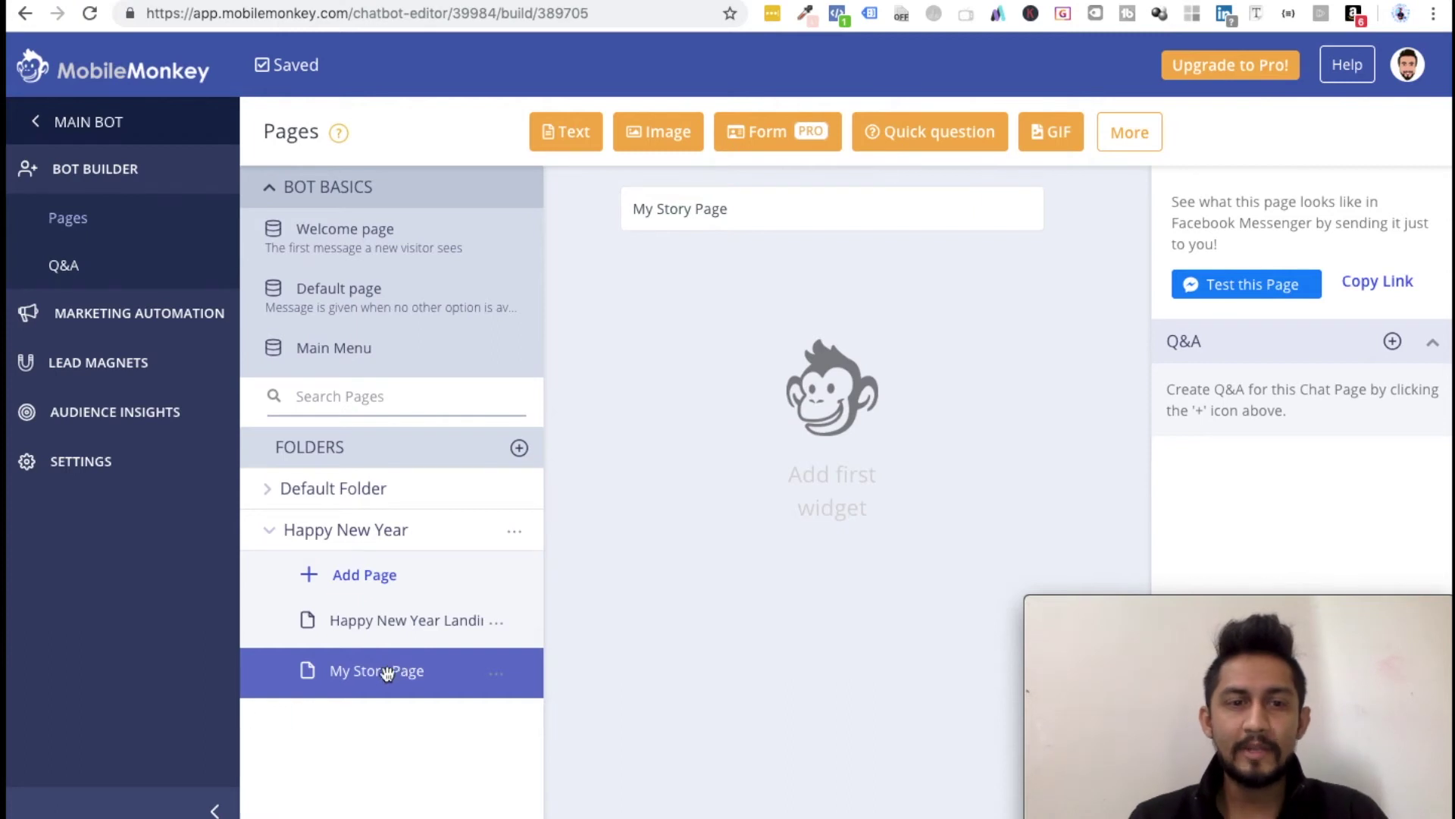
Step: Create a new folder named 'My Birthday'
left_click(518, 450)
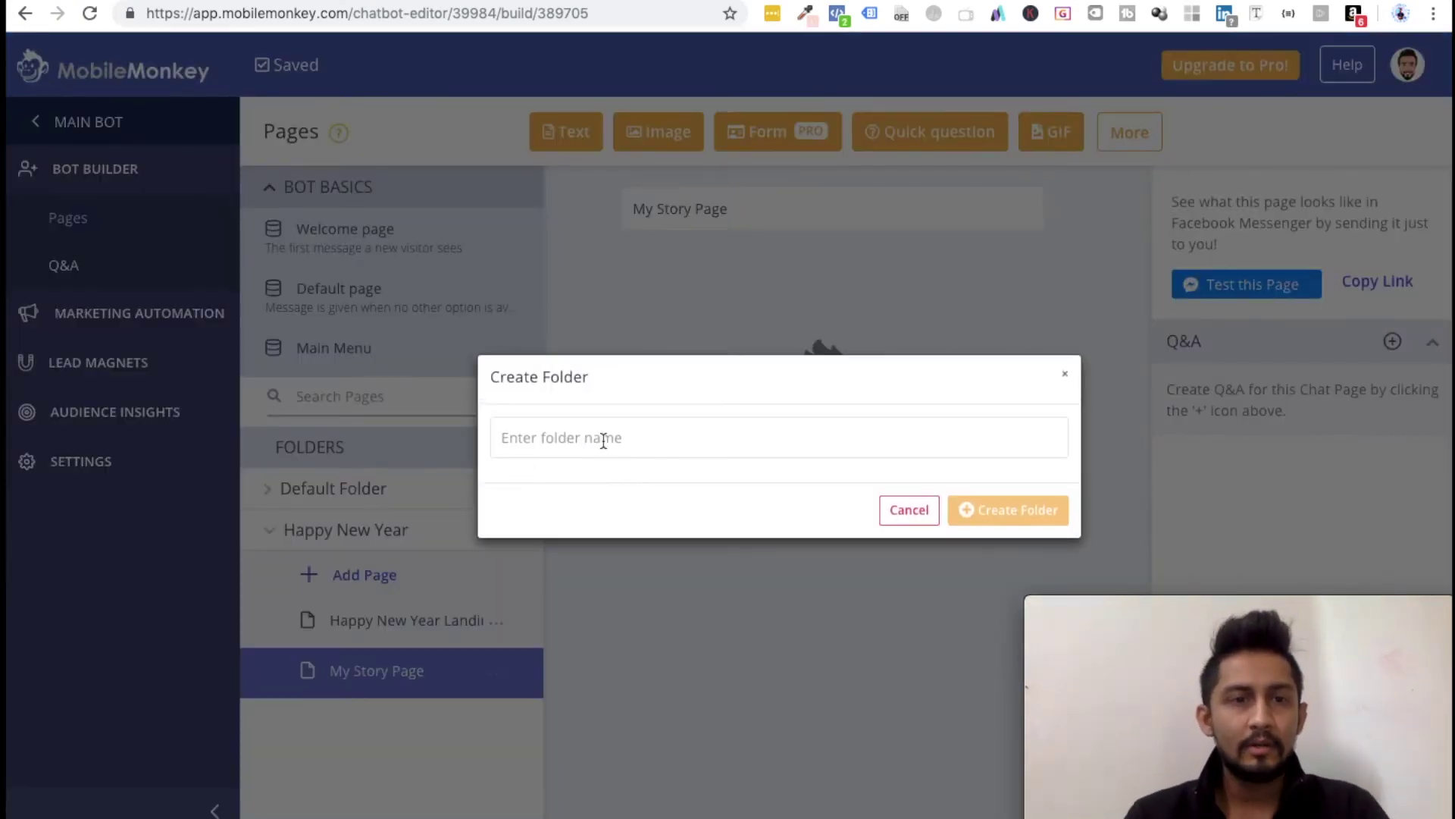
left_click(906, 509)
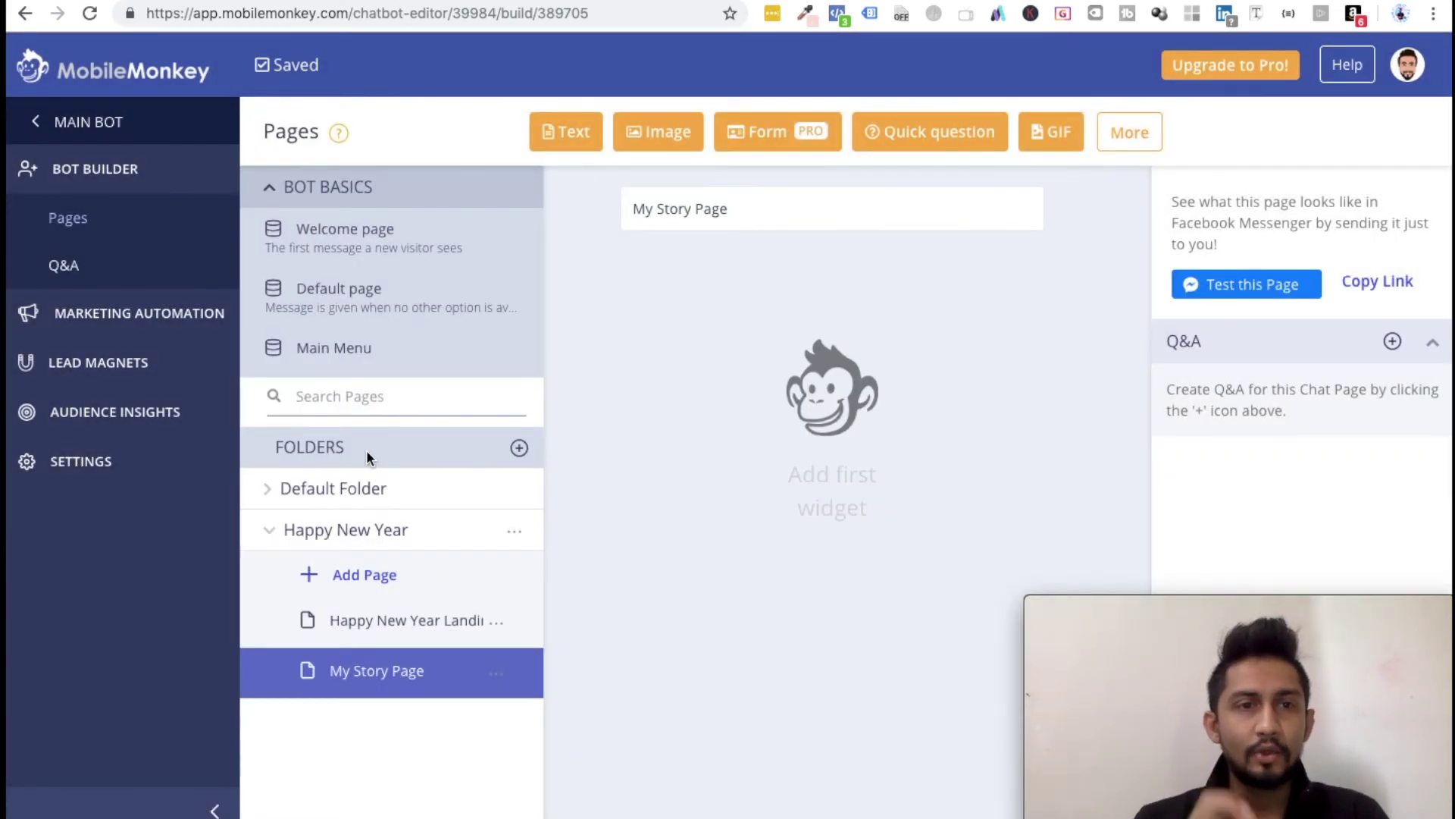
left_click(518, 448)
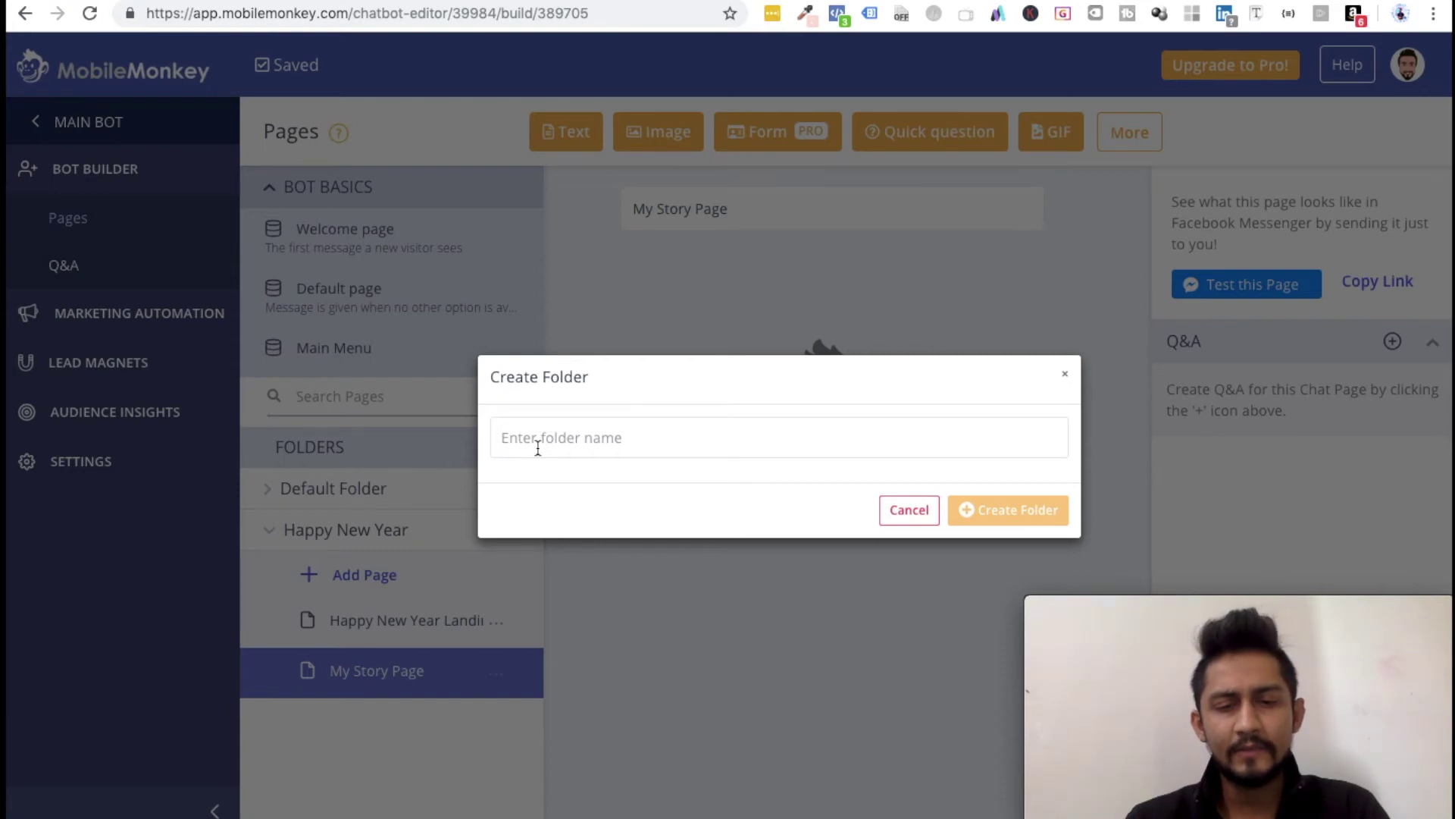
type("My Birthday")
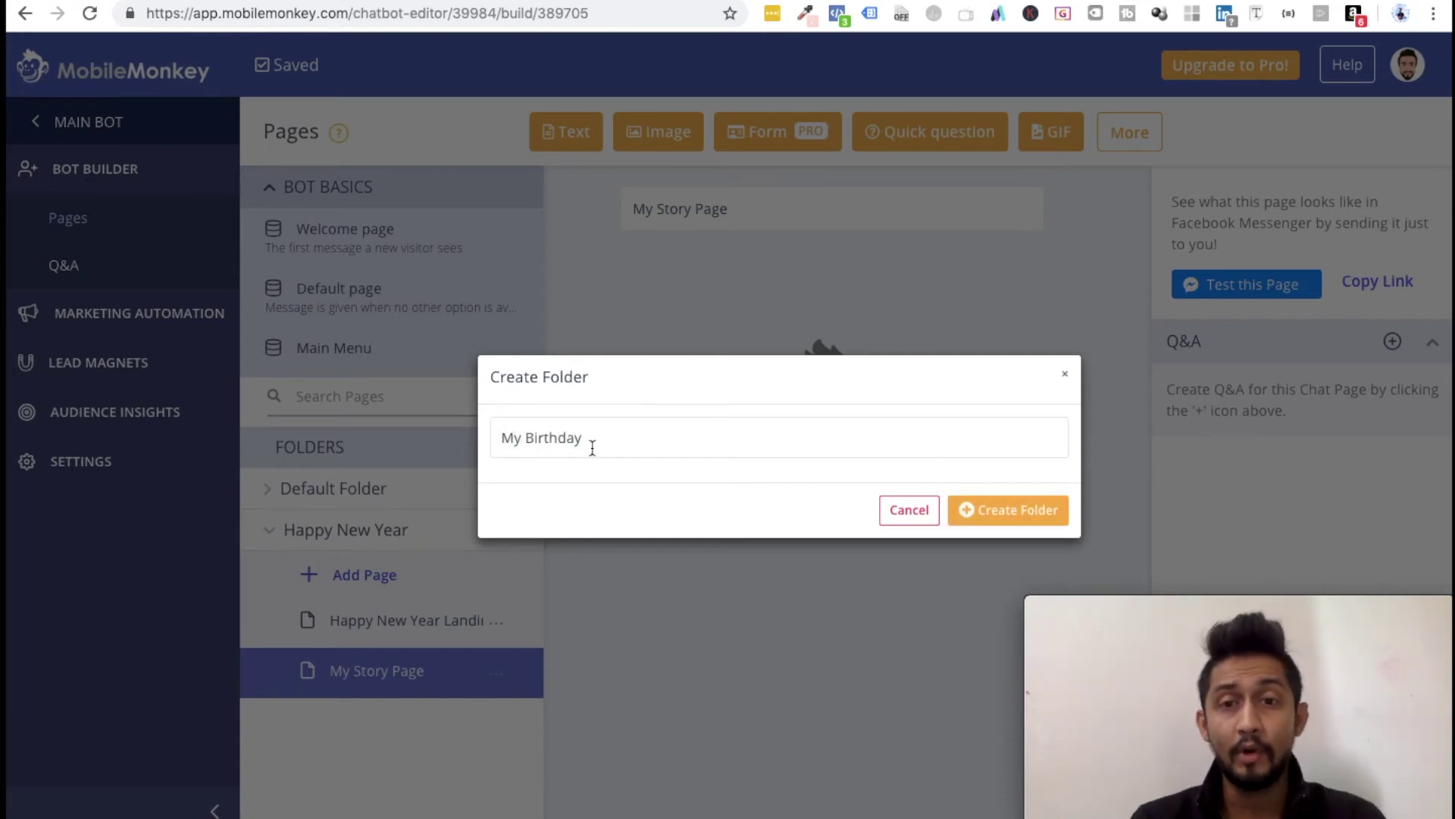
left_click(1004, 519)
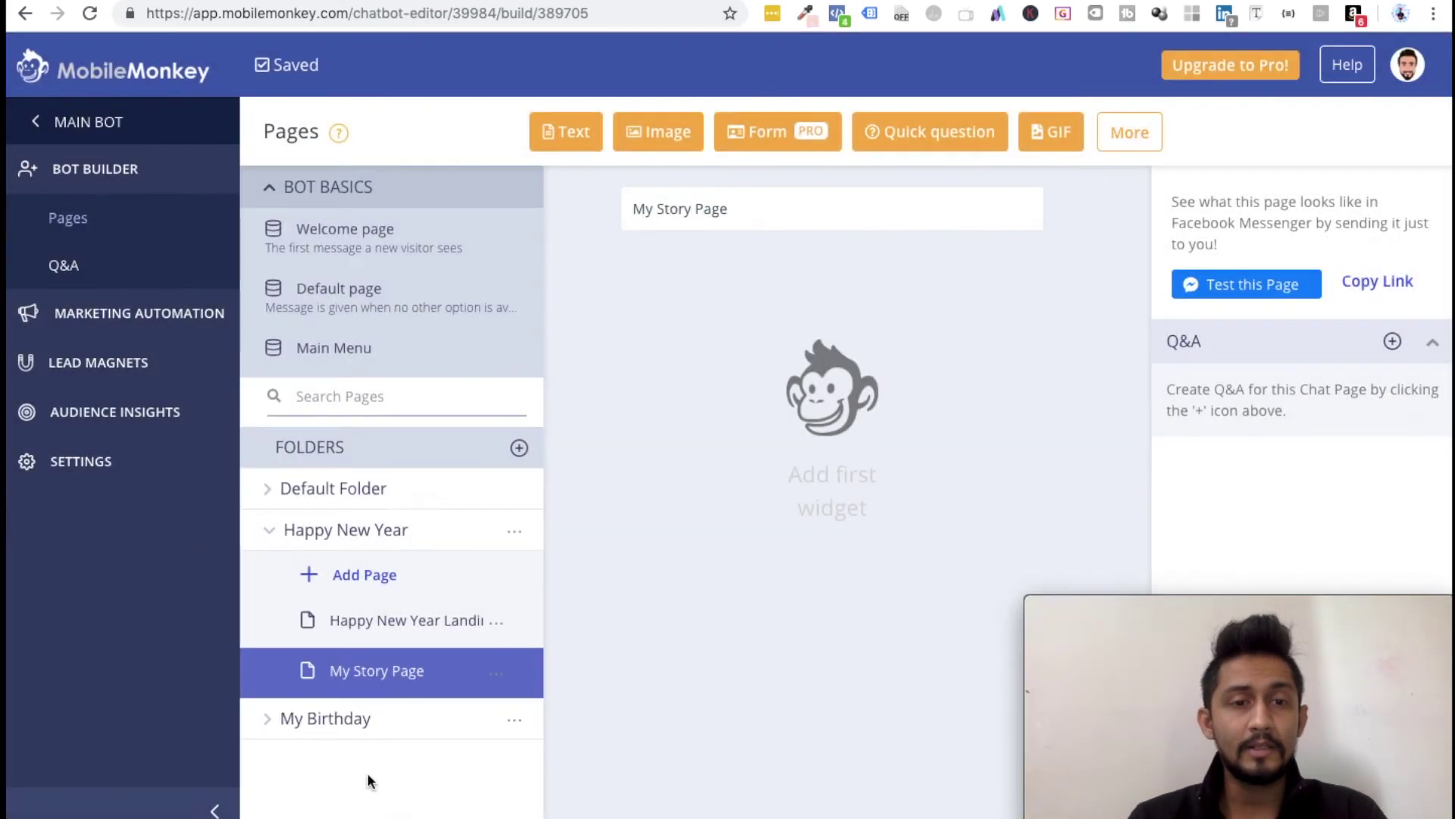
Step: Add a page named 'My Story Page 2' inside the My Birthday folder
left_click(334, 720)
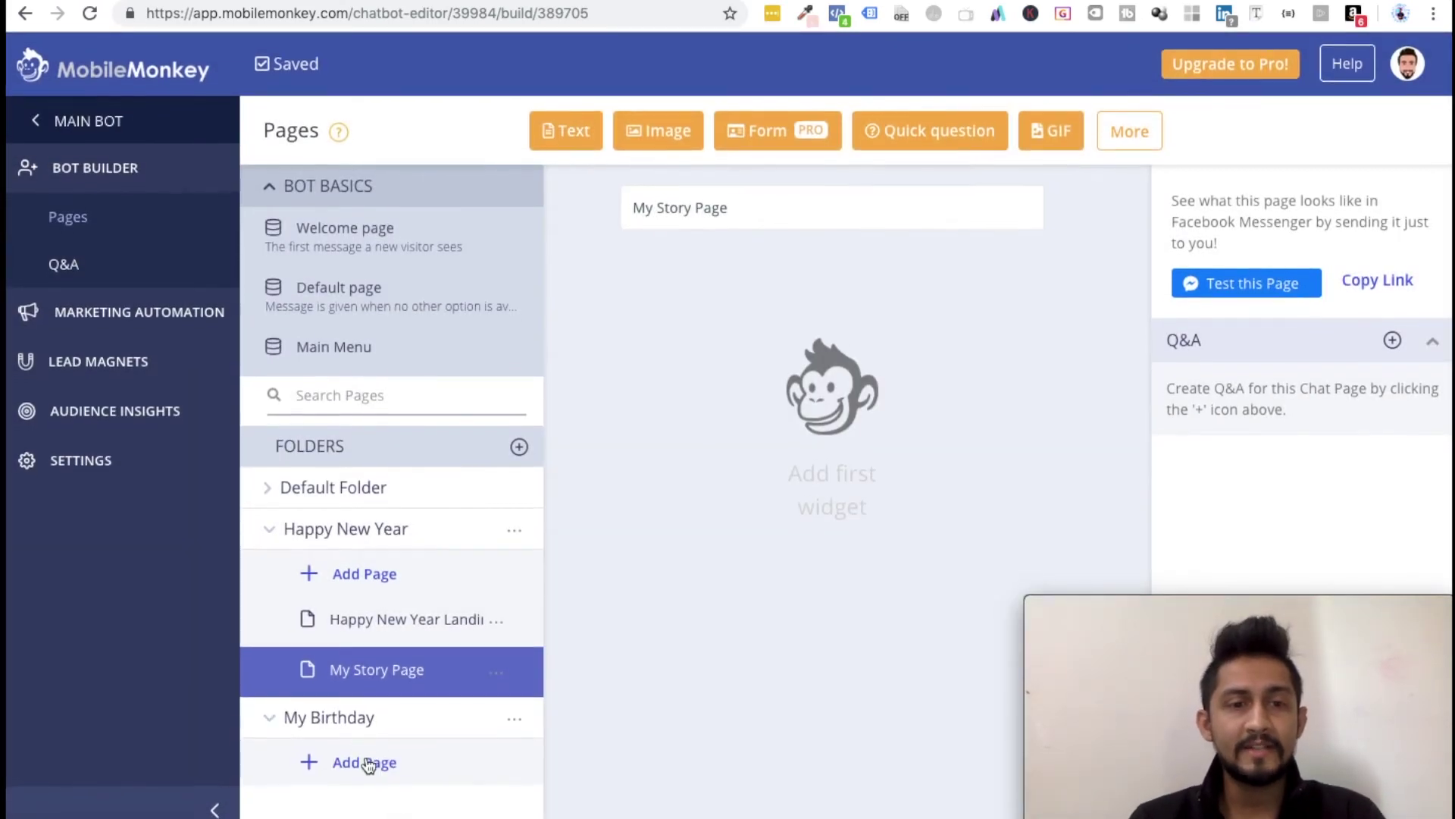
left_click(375, 763)
type("My Story Page")
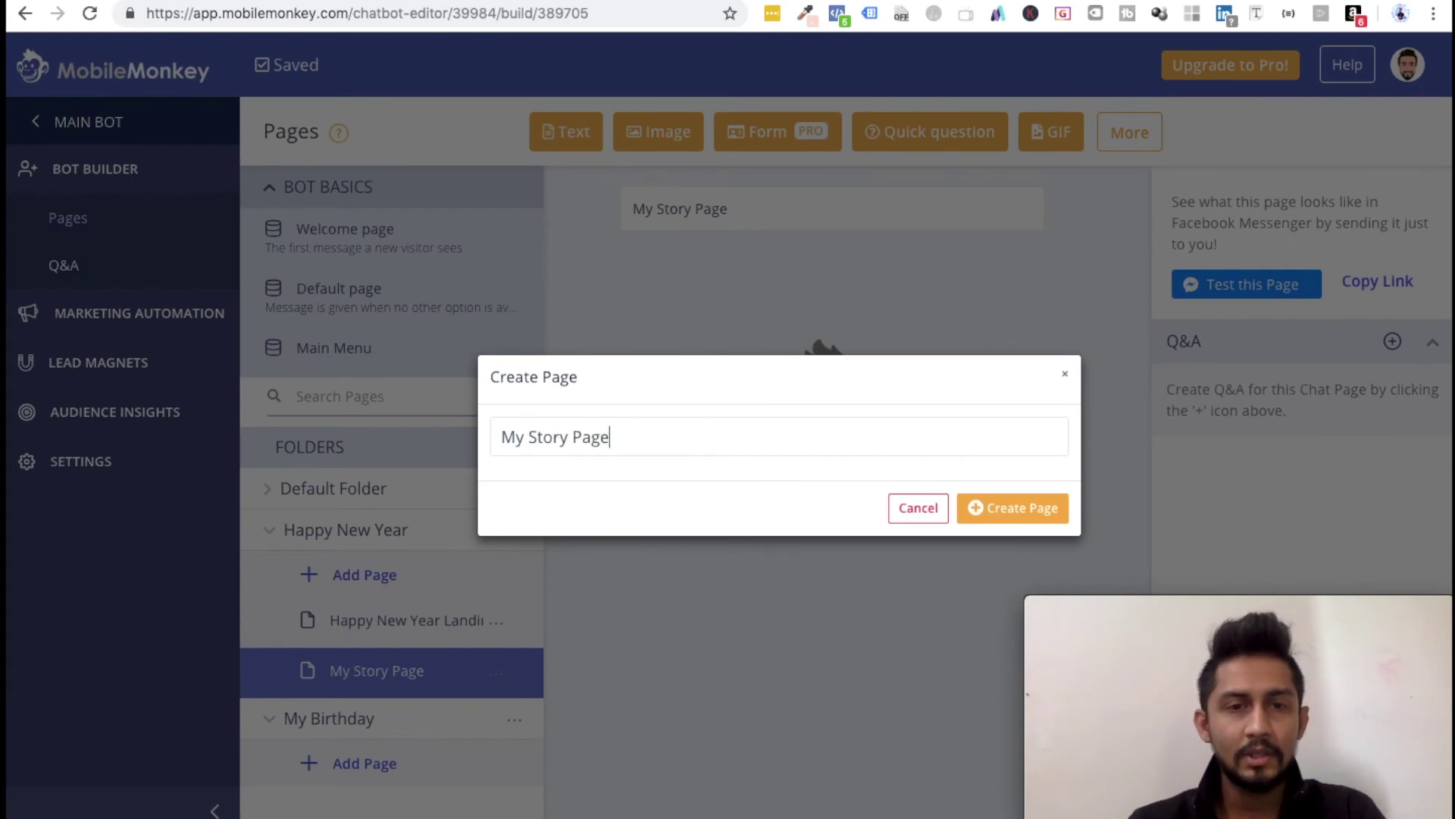
type(" 2")
key("Return")
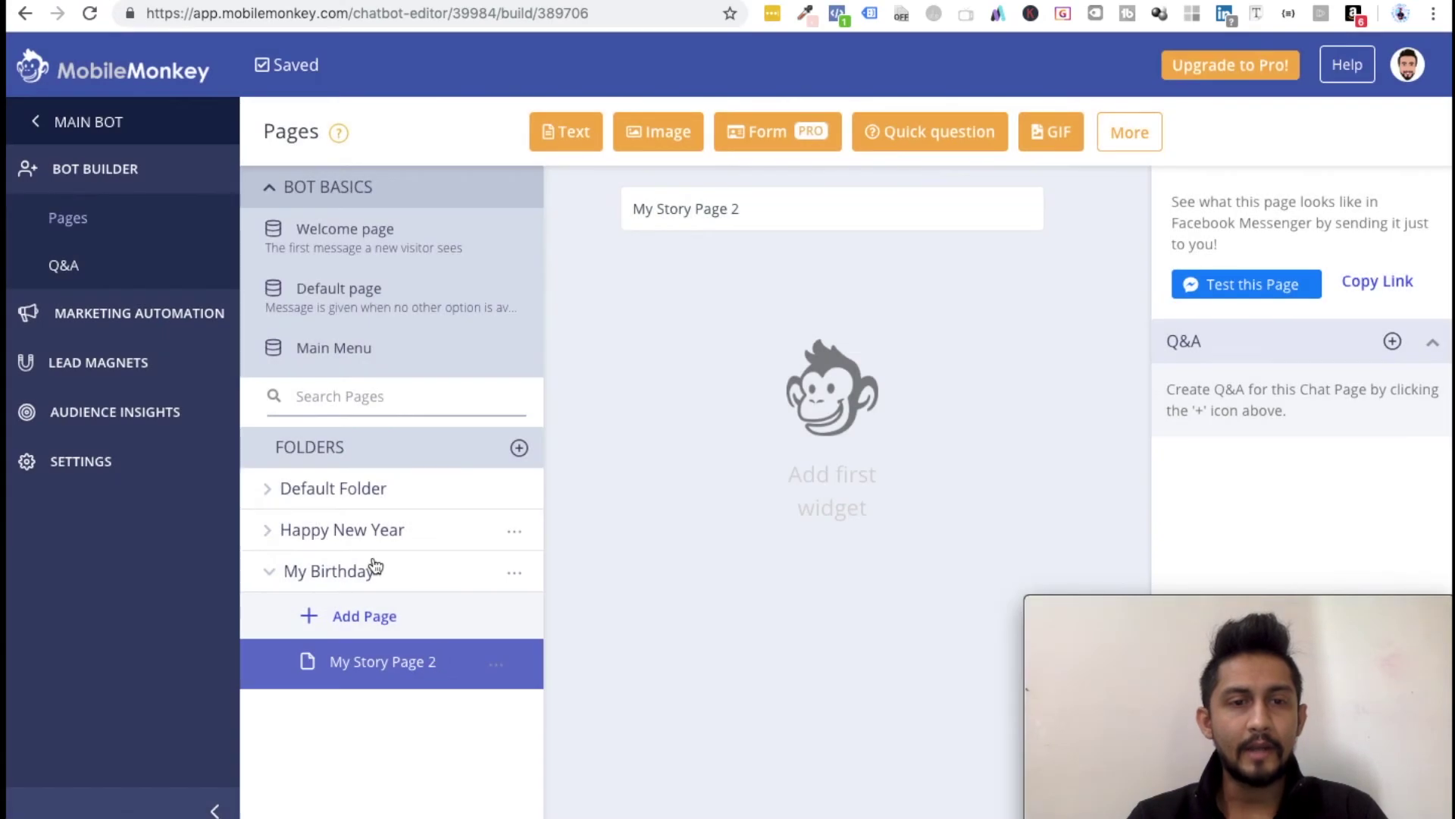
Step: Rename My Story Page in the Happy New Year folder to 'My Story Page 1'
left_click(351, 530)
left_click(387, 689)
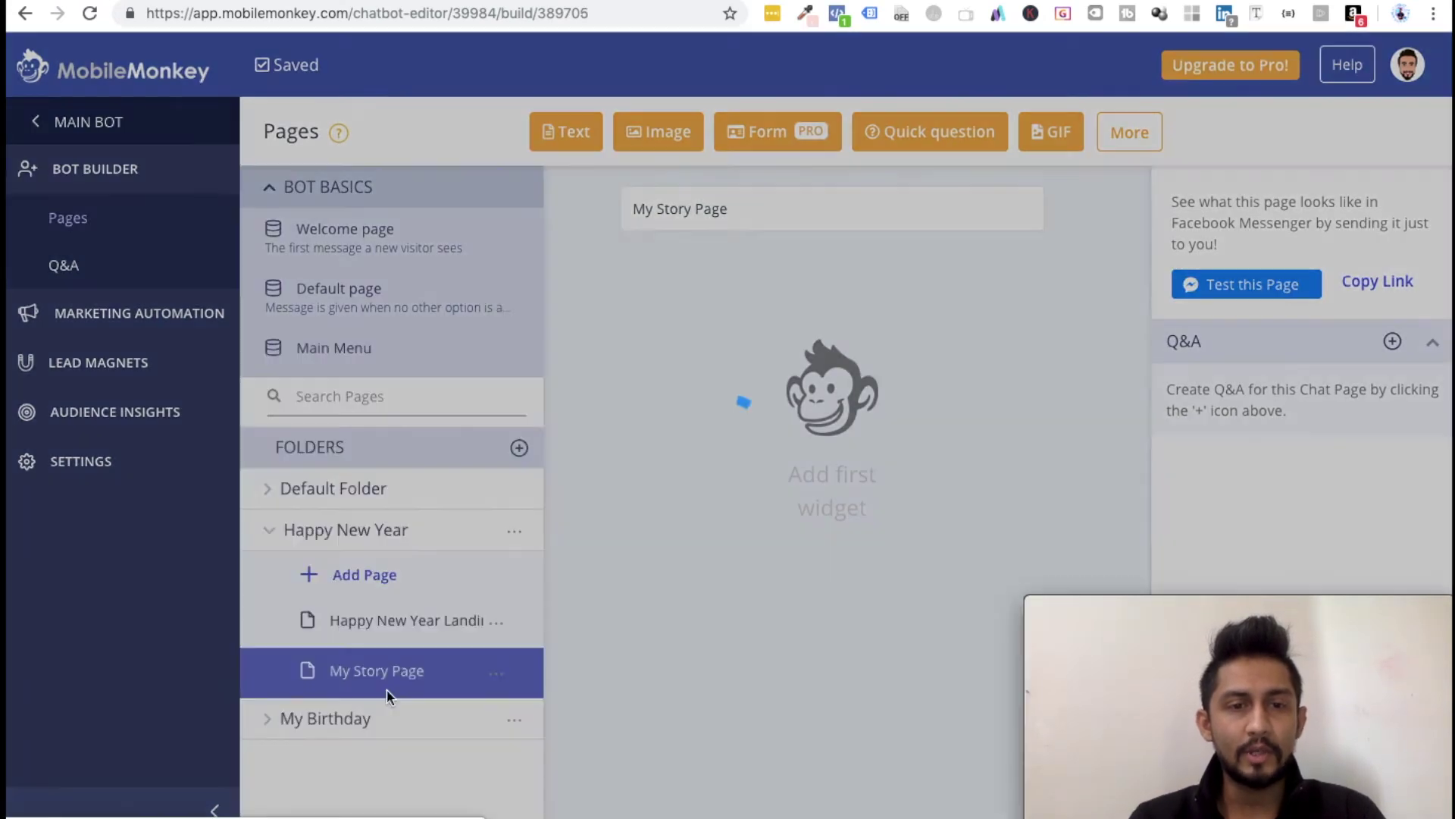
left_click(698, 330)
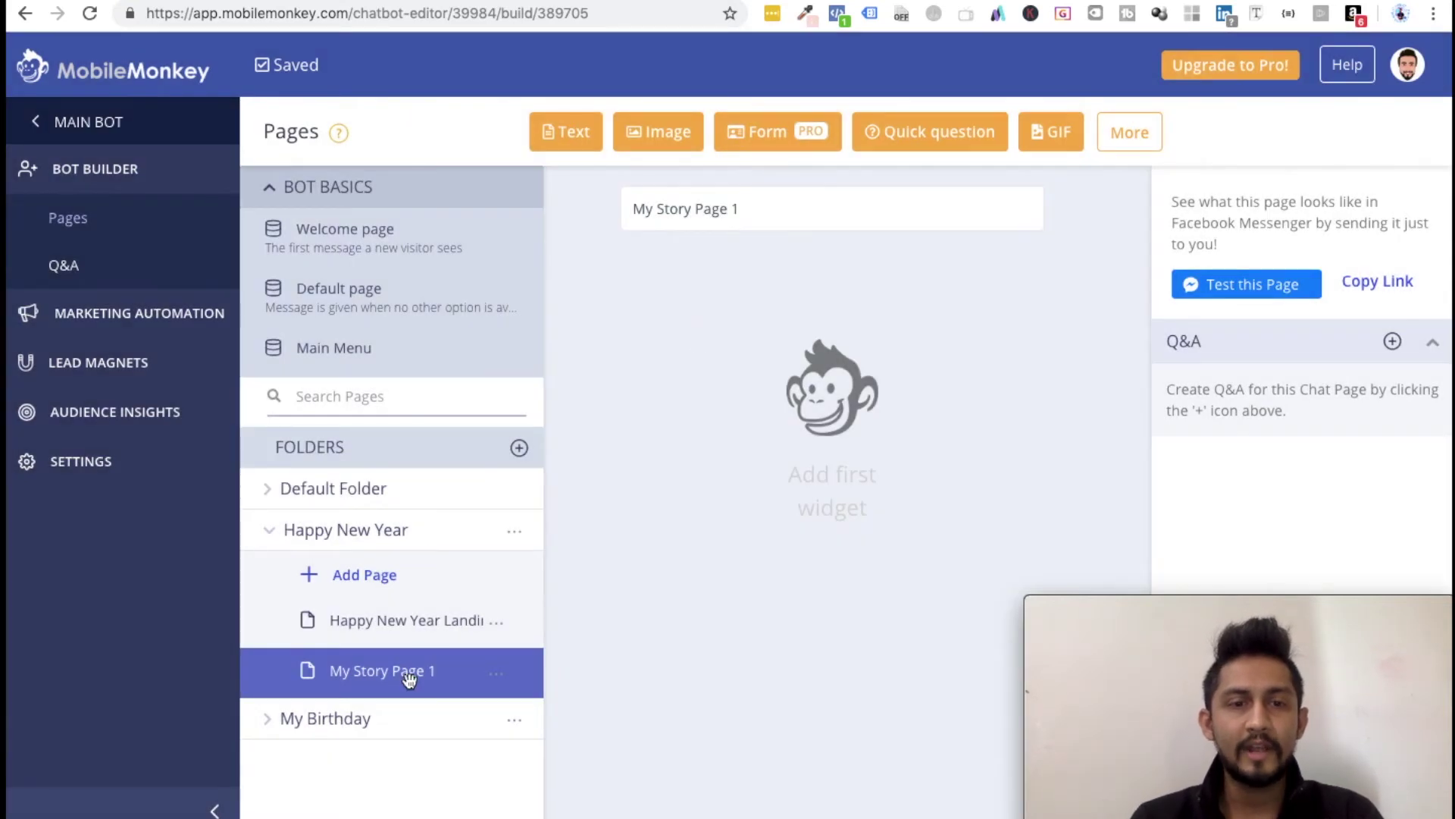
Step: Reopen the Happy New Year Landing Page from the sidebar
left_click(374, 722)
scroll(376, 804, "down", 1)
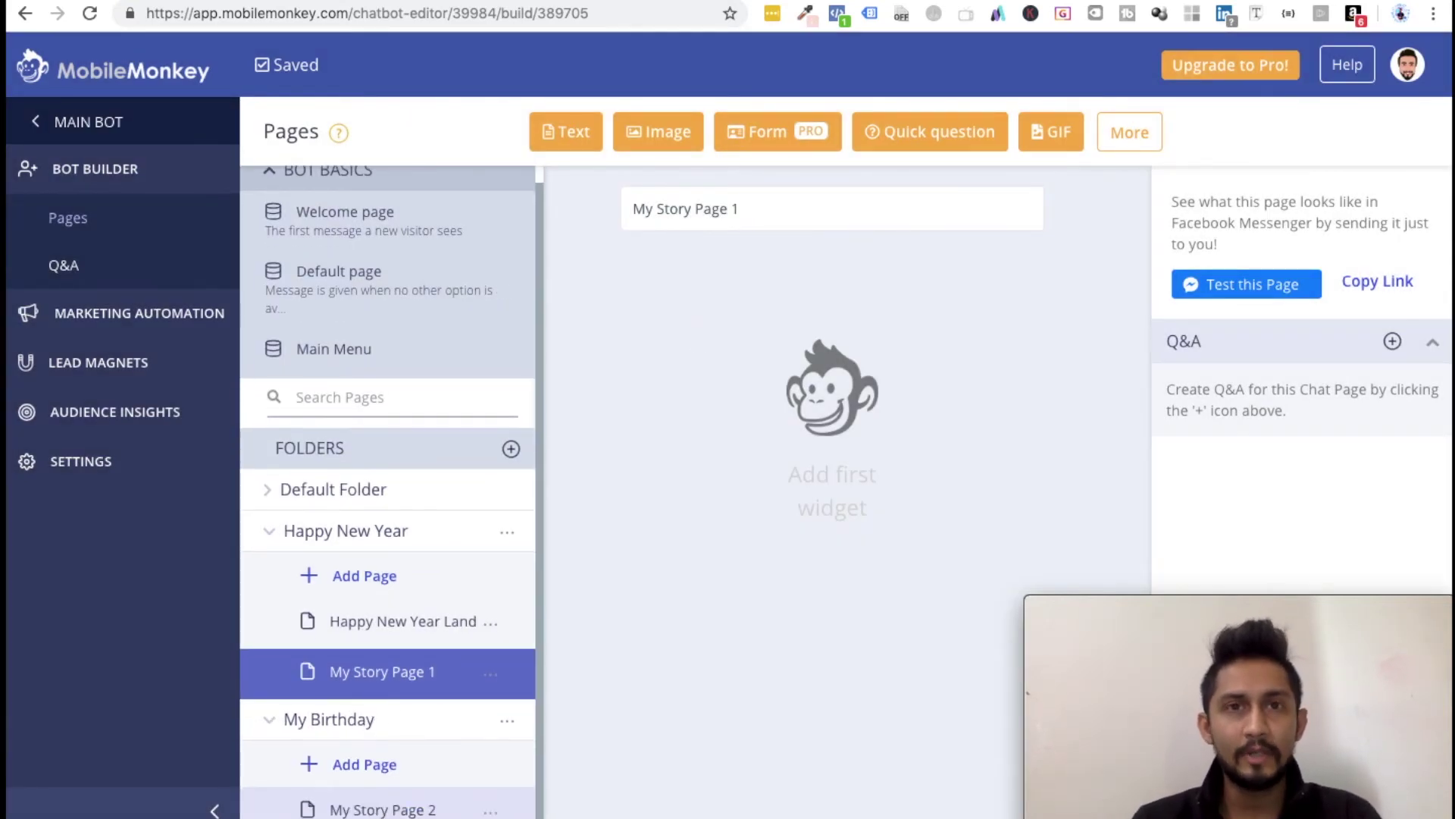
left_click(277, 718)
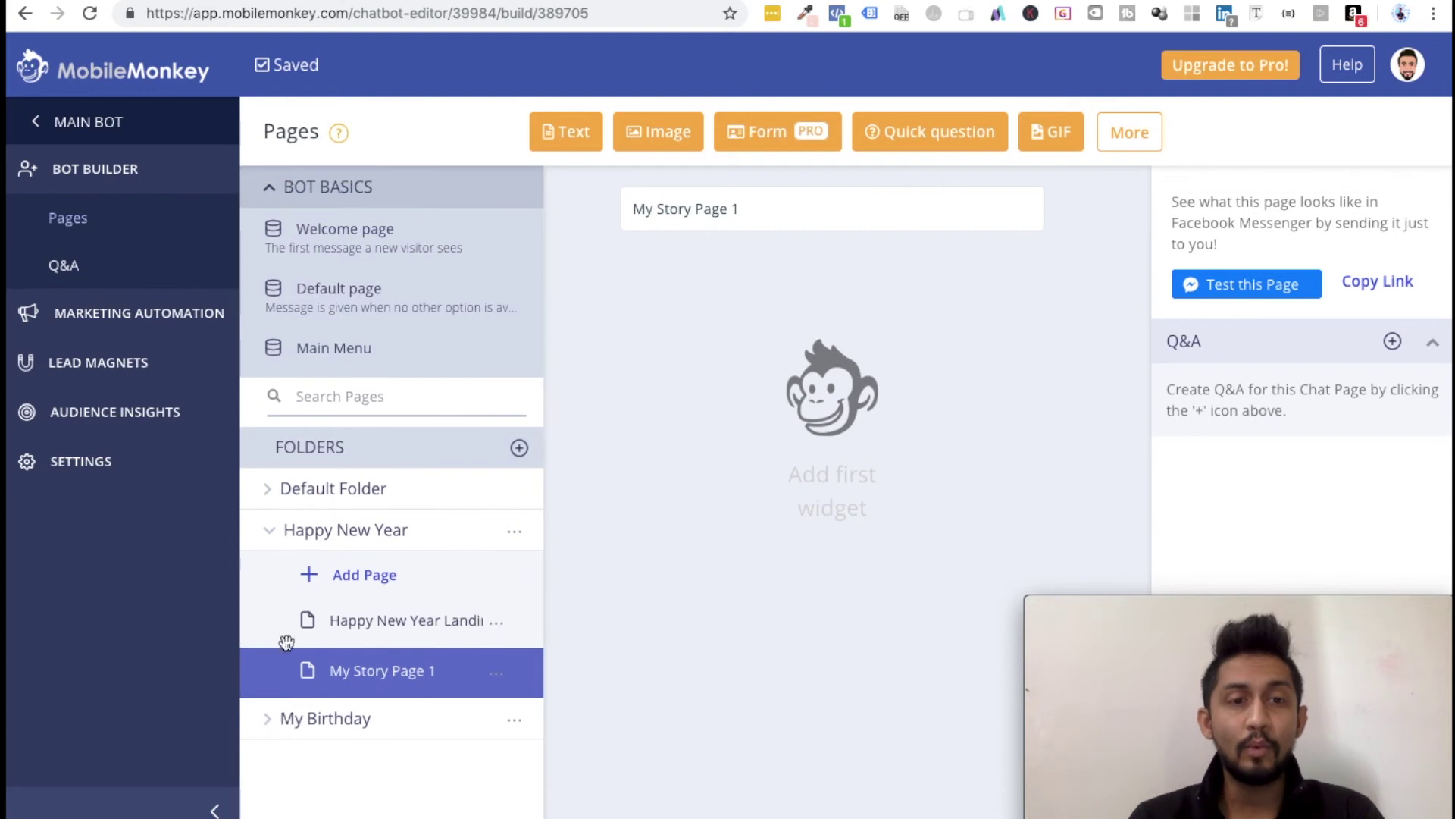
left_click(273, 535)
left_click(283, 537)
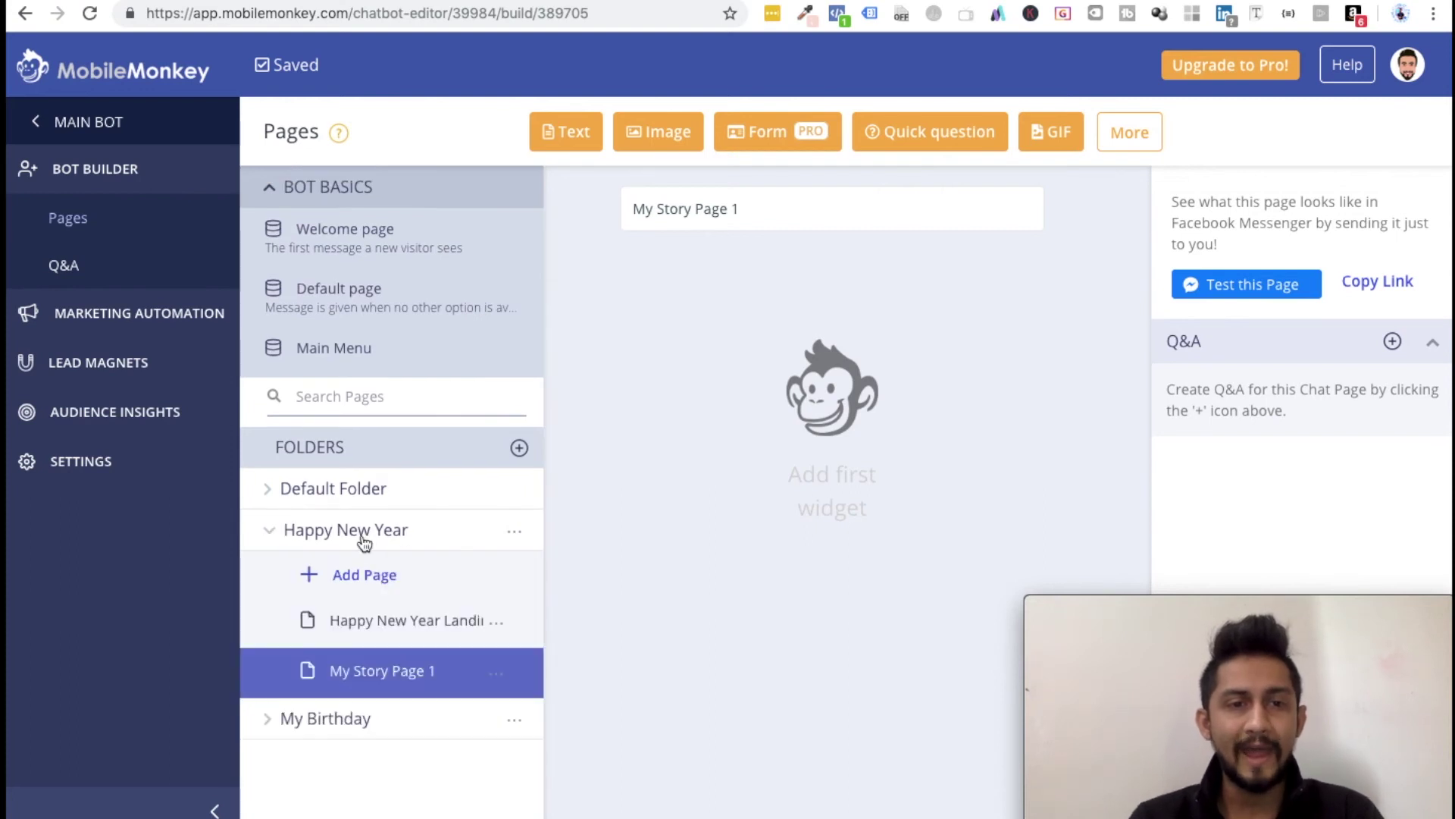
left_click(401, 628)
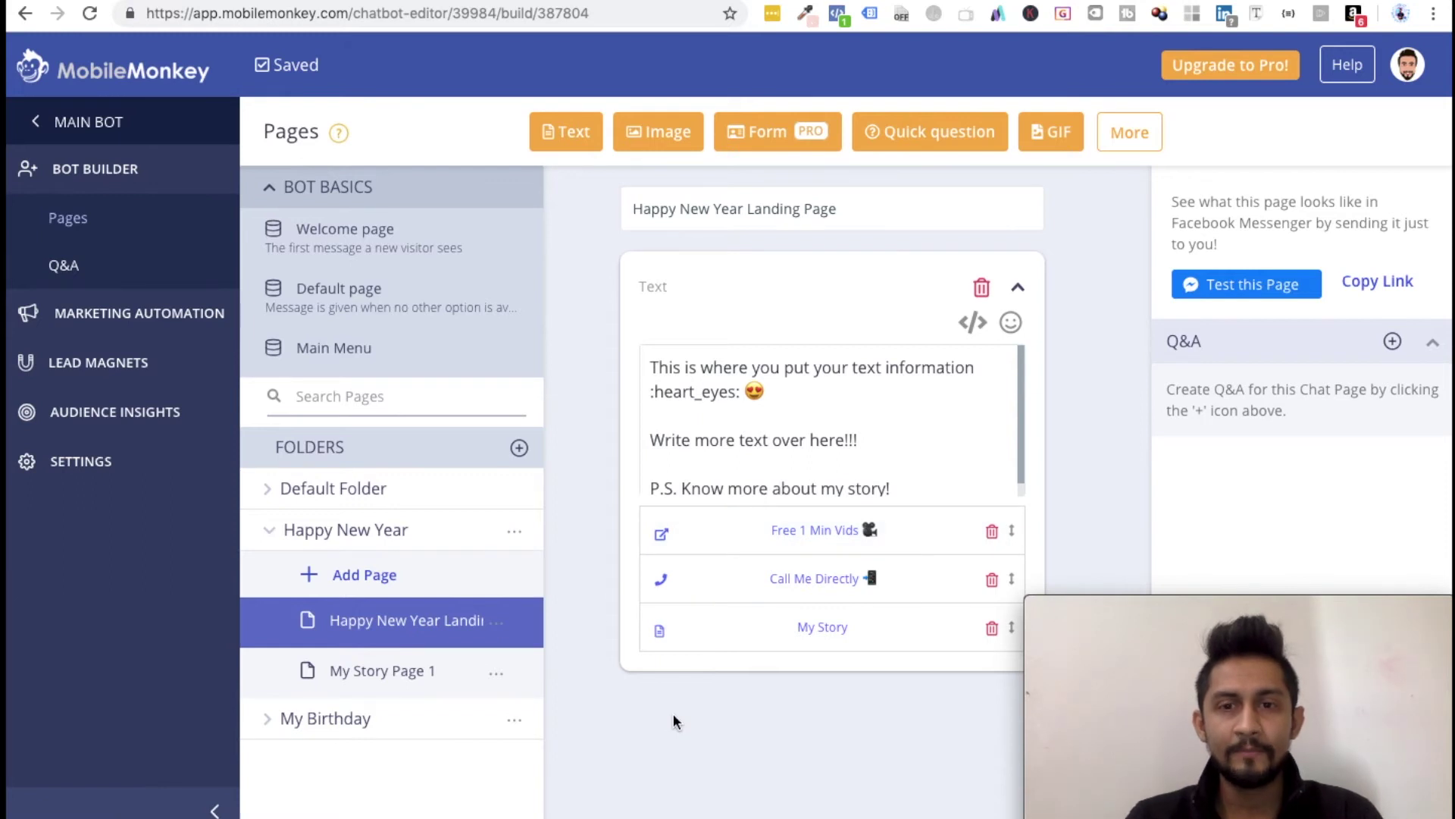
Step: Change the My Story button's target page to My Story Page 1 and update it
left_click(819, 633)
left_click(533, 485)
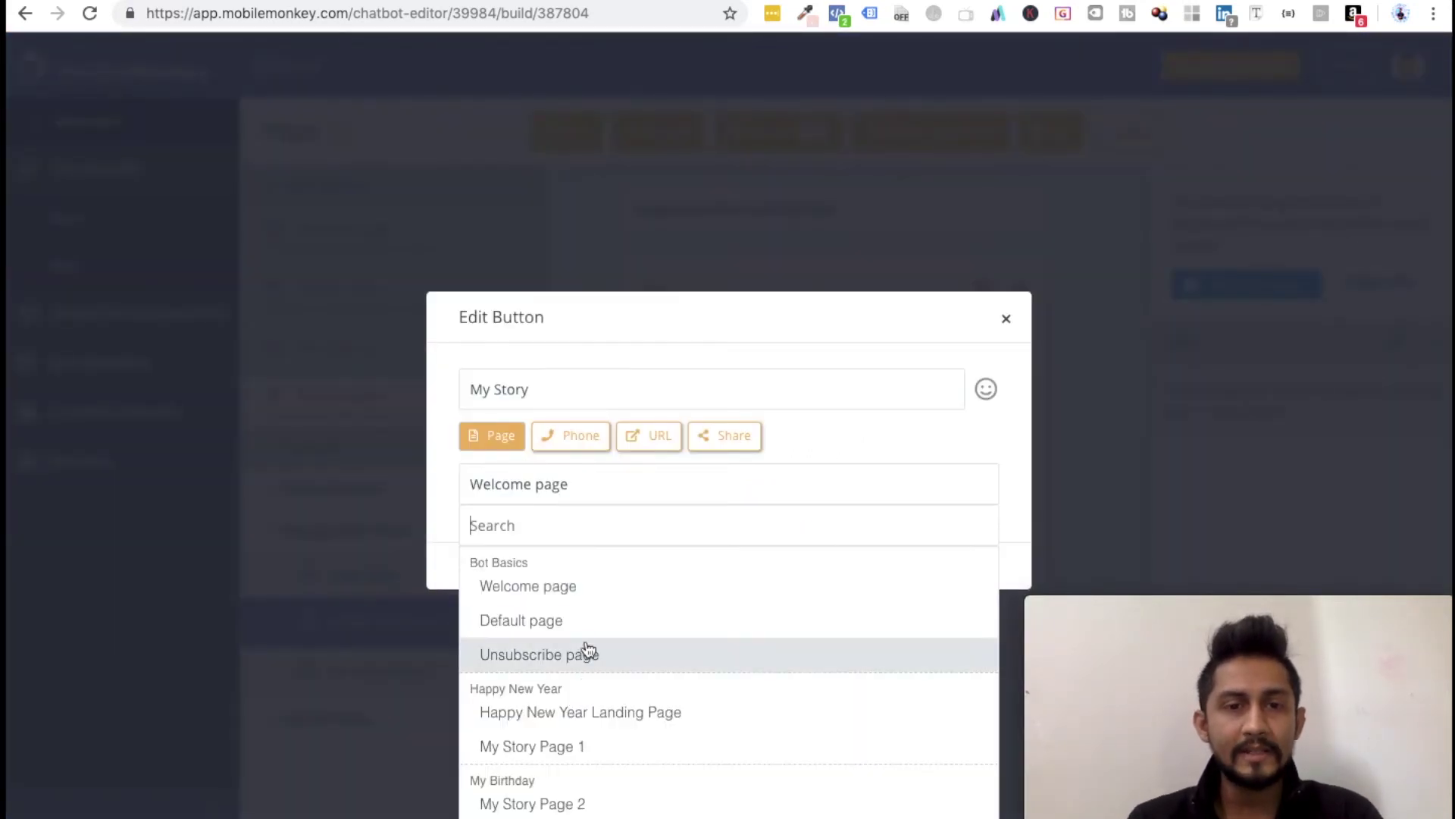
left_click(564, 753)
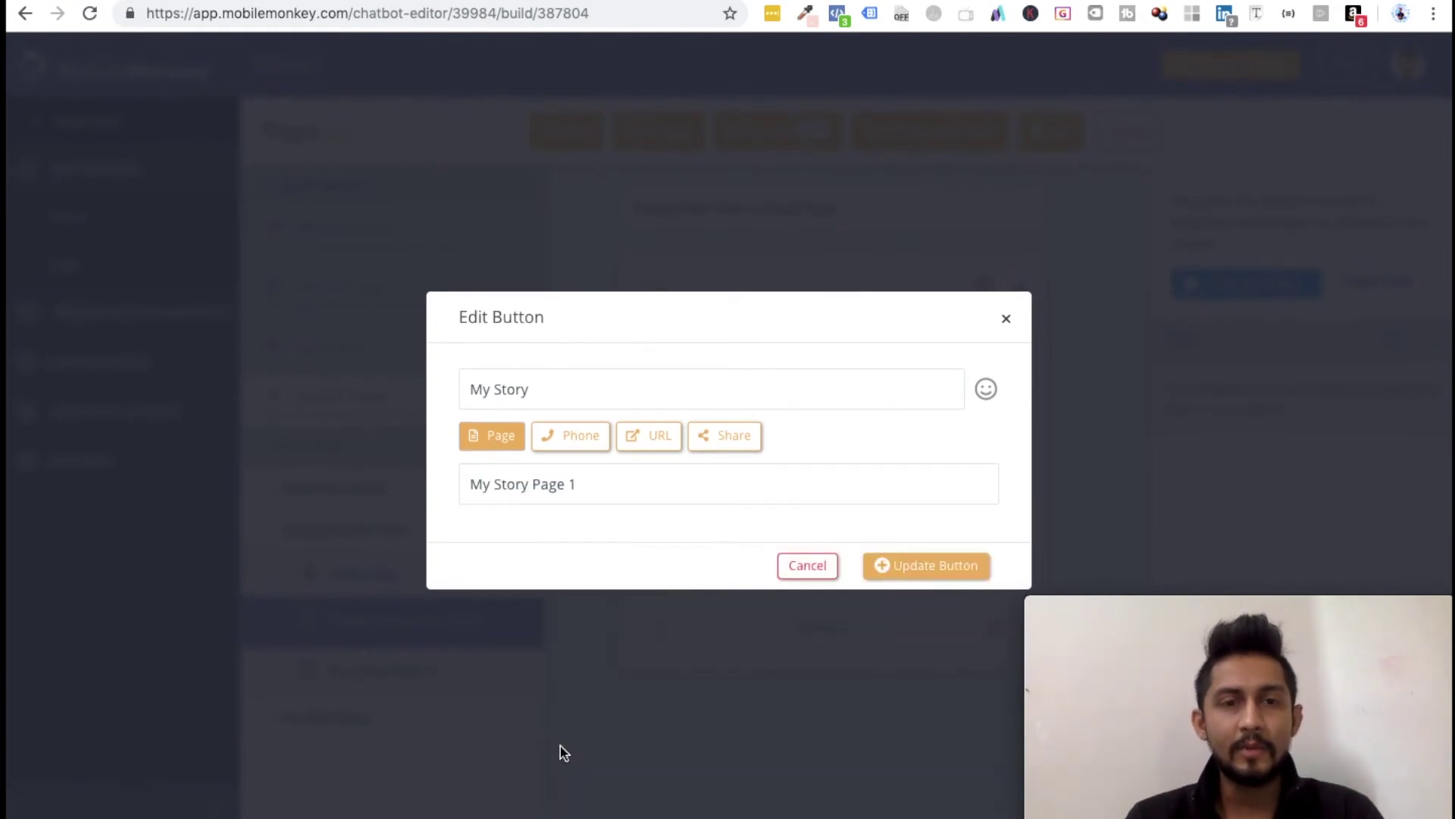
left_click(943, 581)
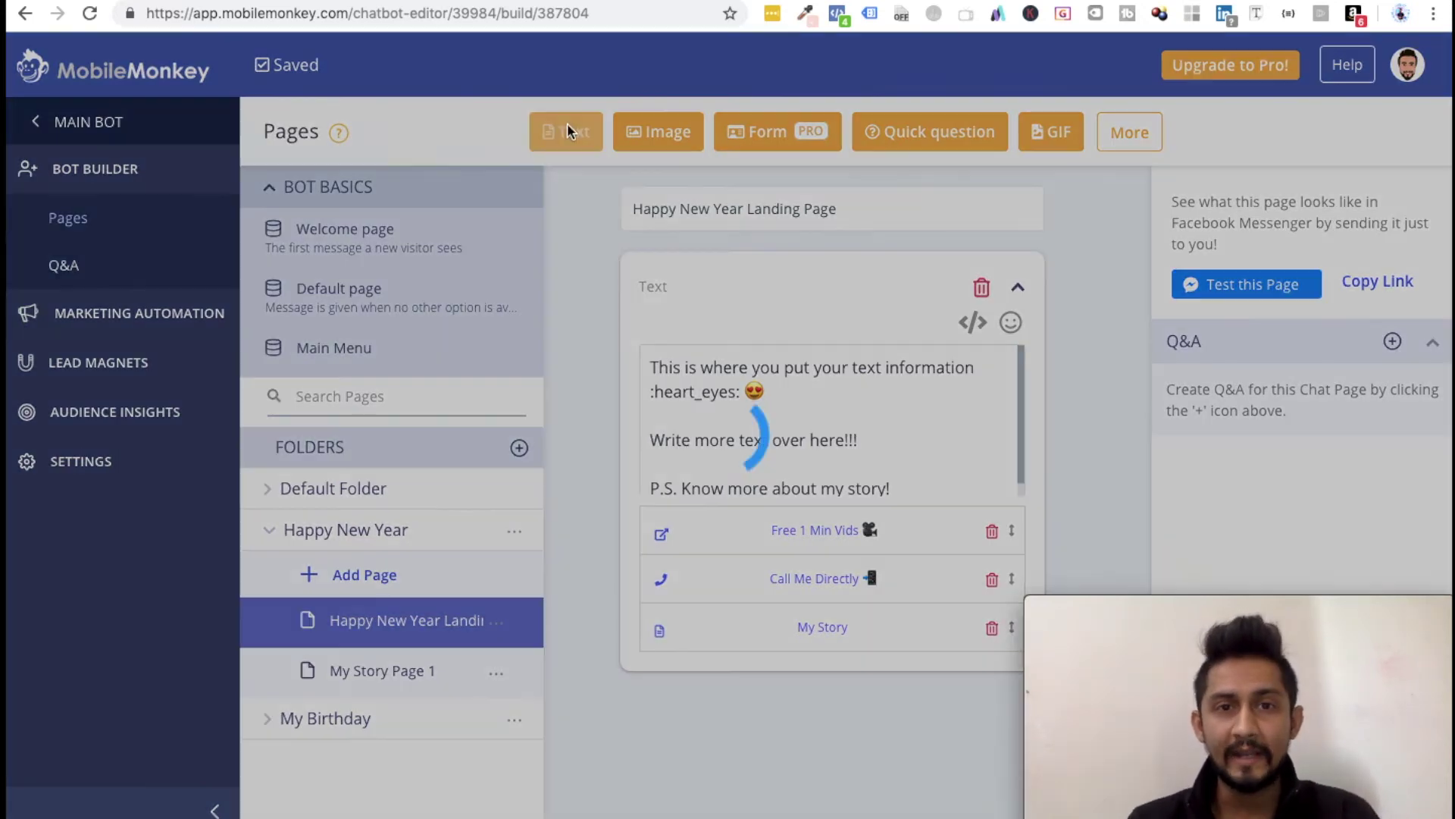
Step: Add a second text card reading '.... here are a few more options 👇' and start a 'More Button' button
left_click(570, 133)
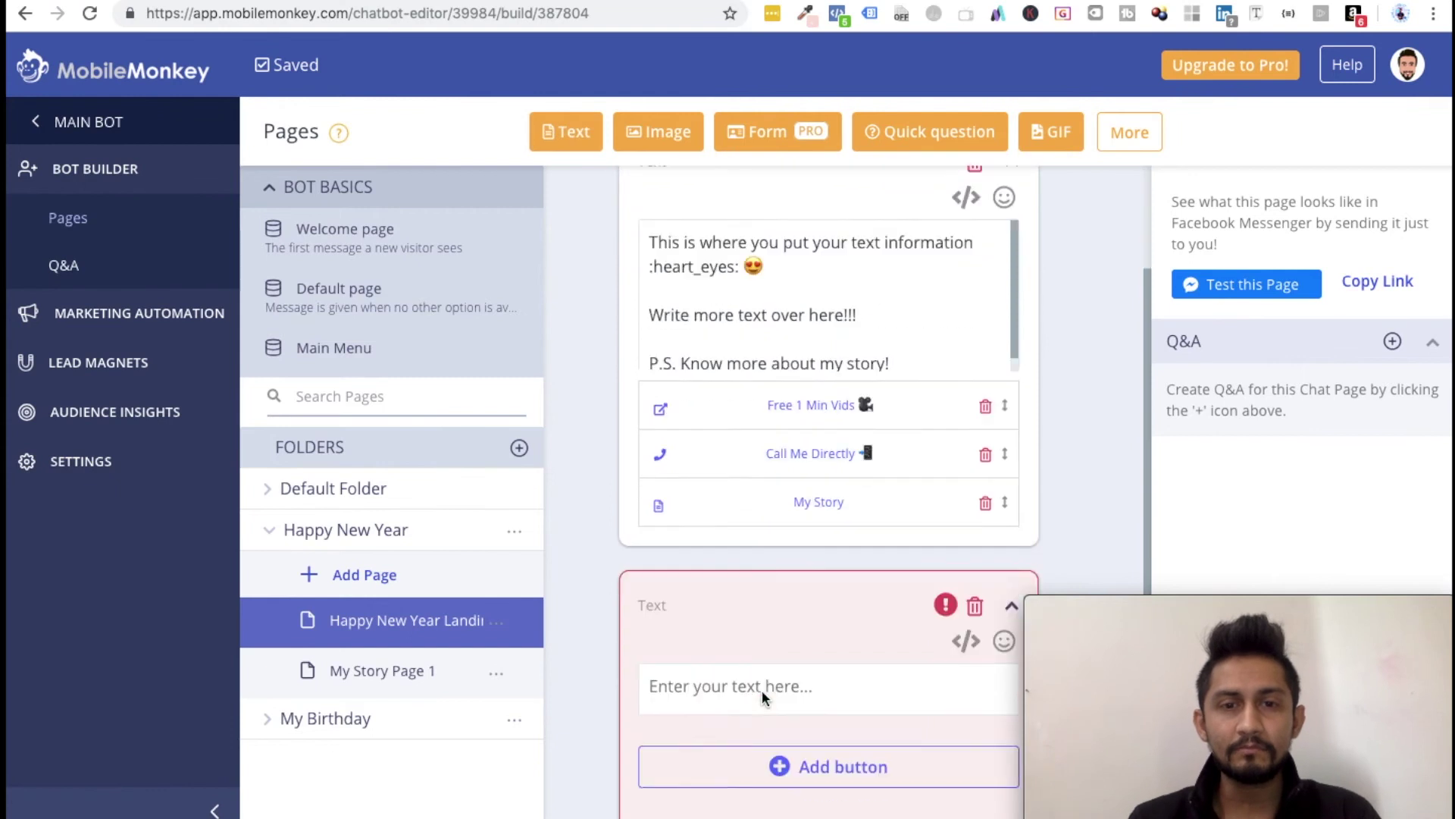
left_click(733, 680)
type("....")
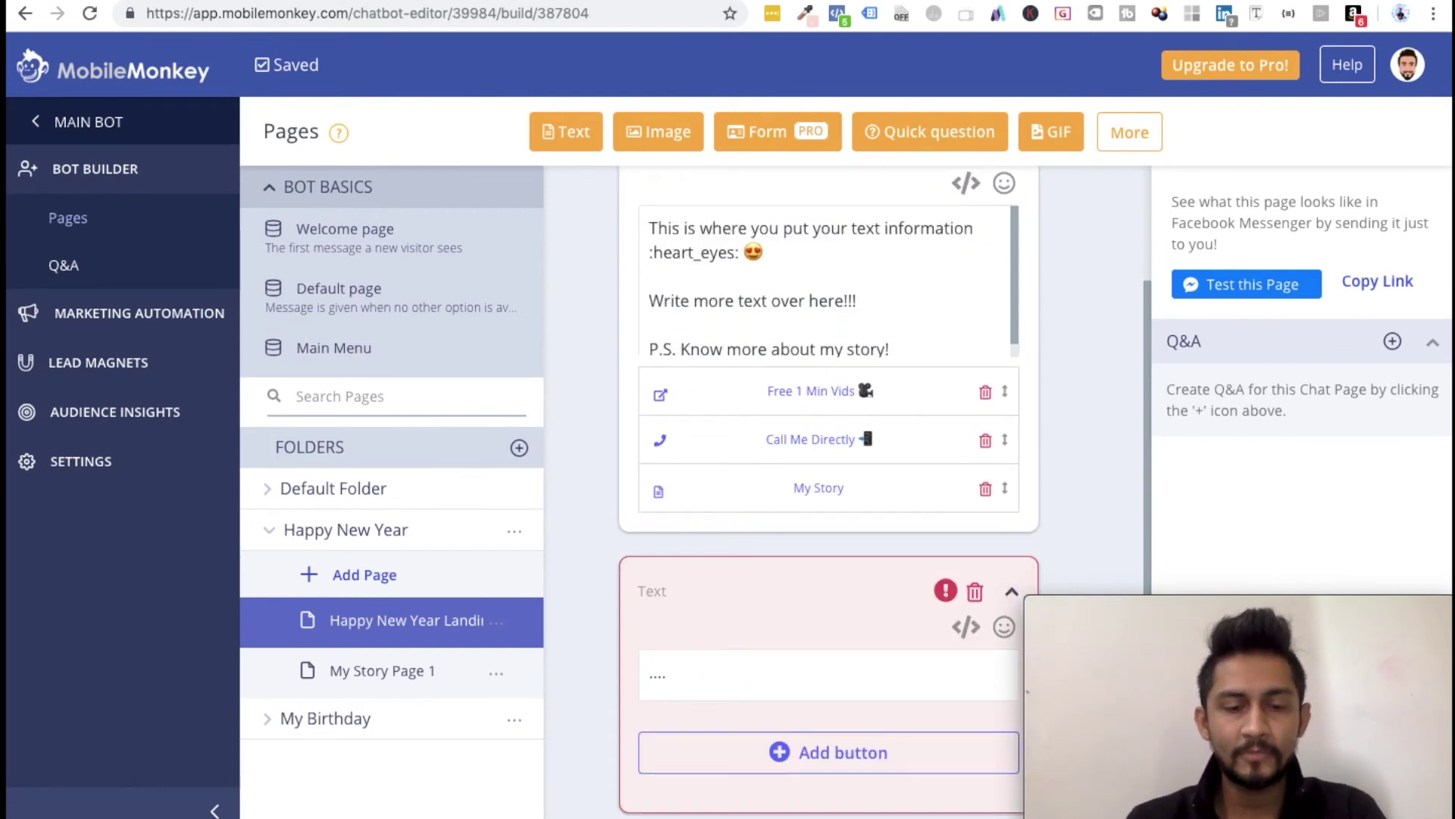
type(" here a few ")
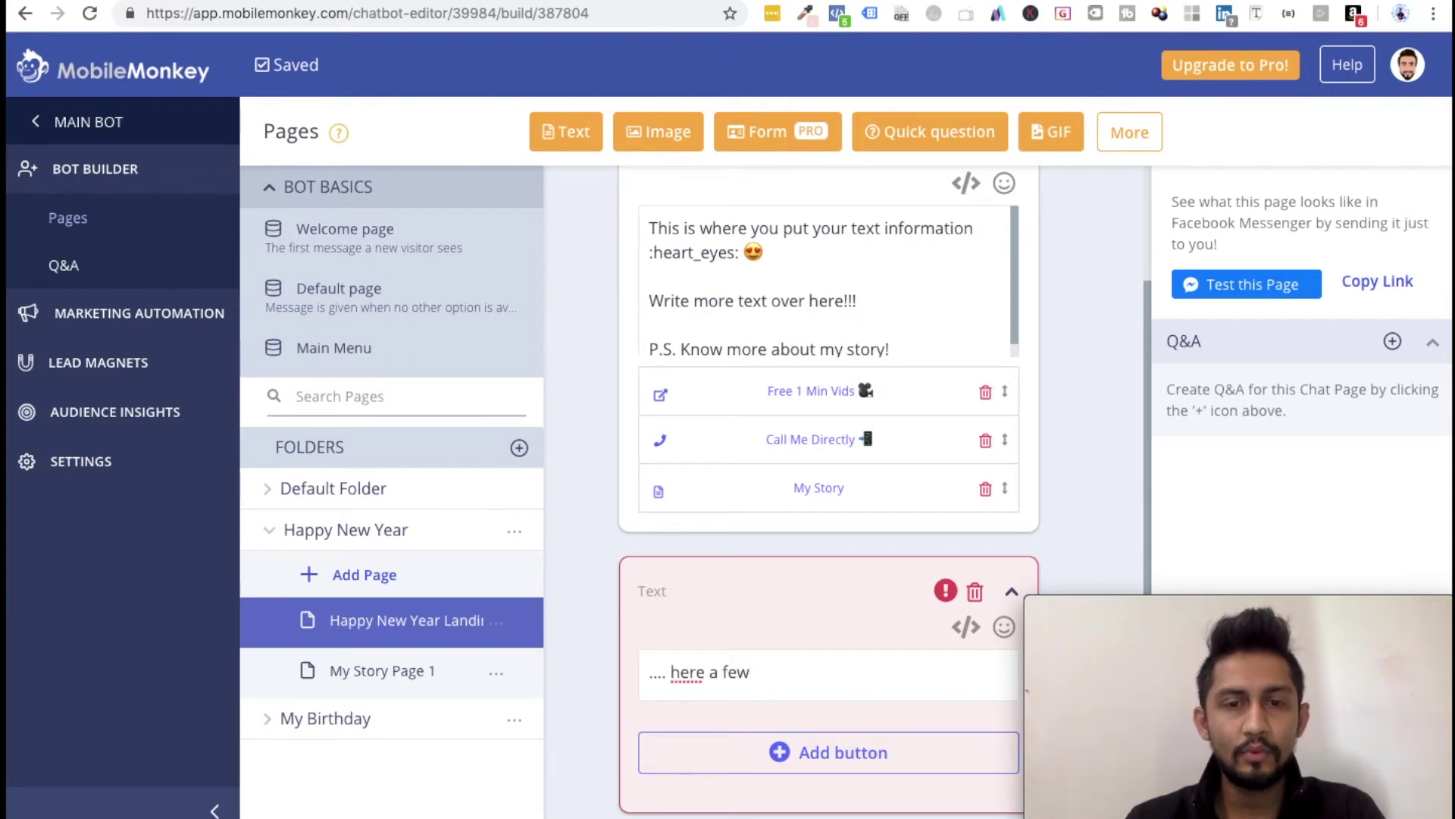
type("re a")
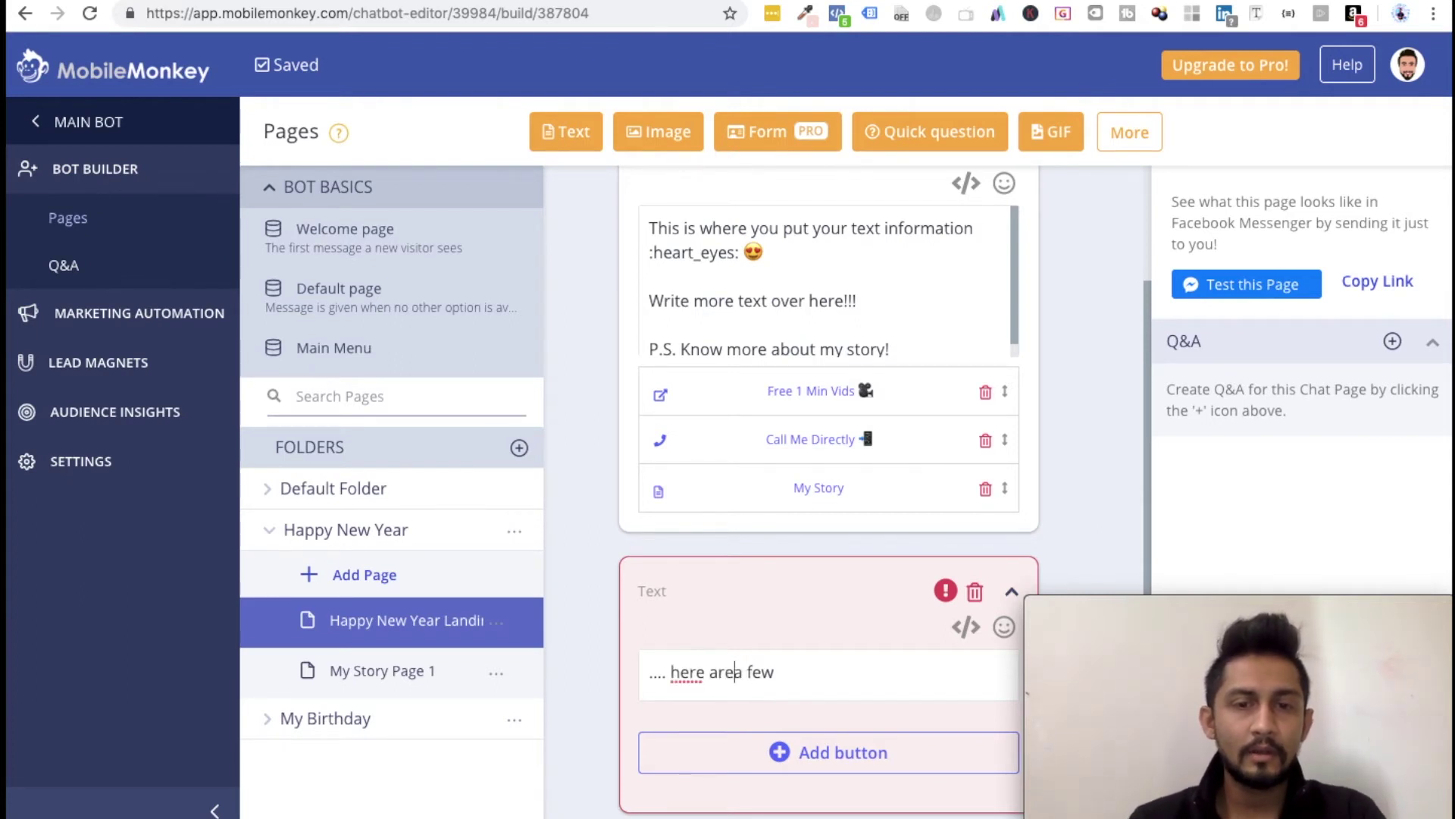
type("more otions for you")
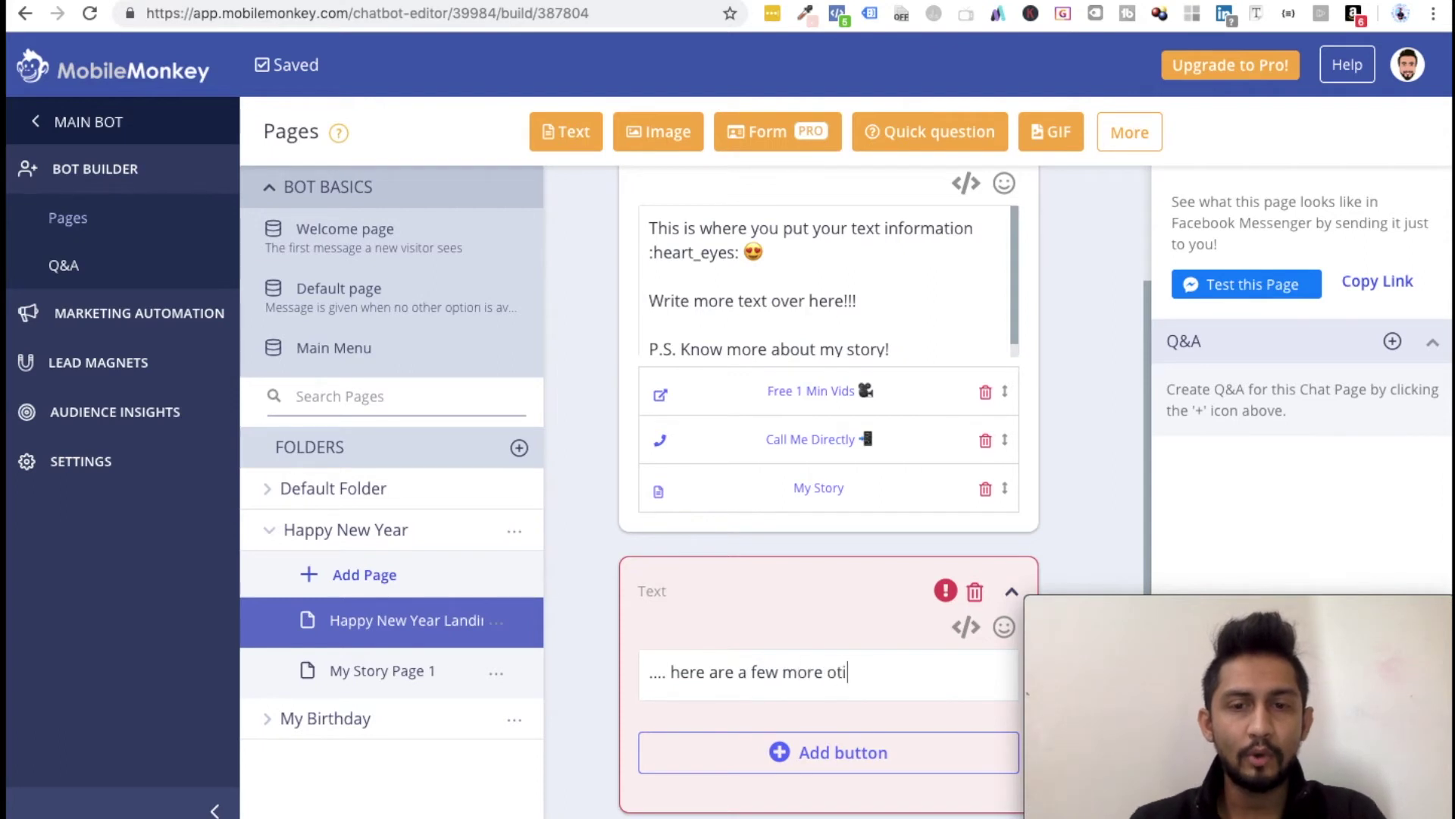
key("BackSpace")
key("BackSpace")
key("BackSpace")
key("BackSpace")
key("BackSpace")
key("BackSpace")
key("BackSpace")
key("BackSpace")
key("BackSpace")
key("BackSpace")
key("BackSpace")
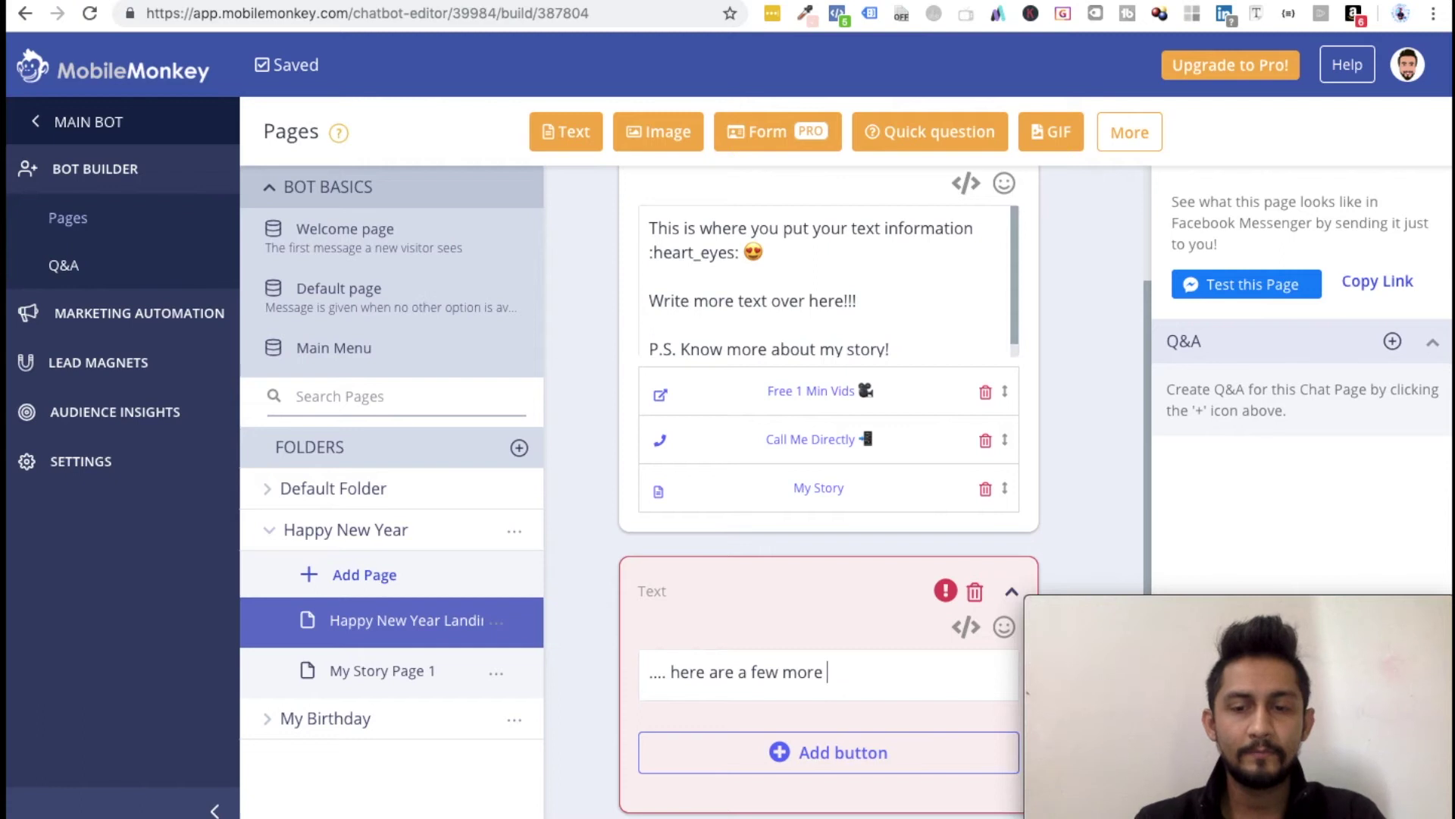
type("options")
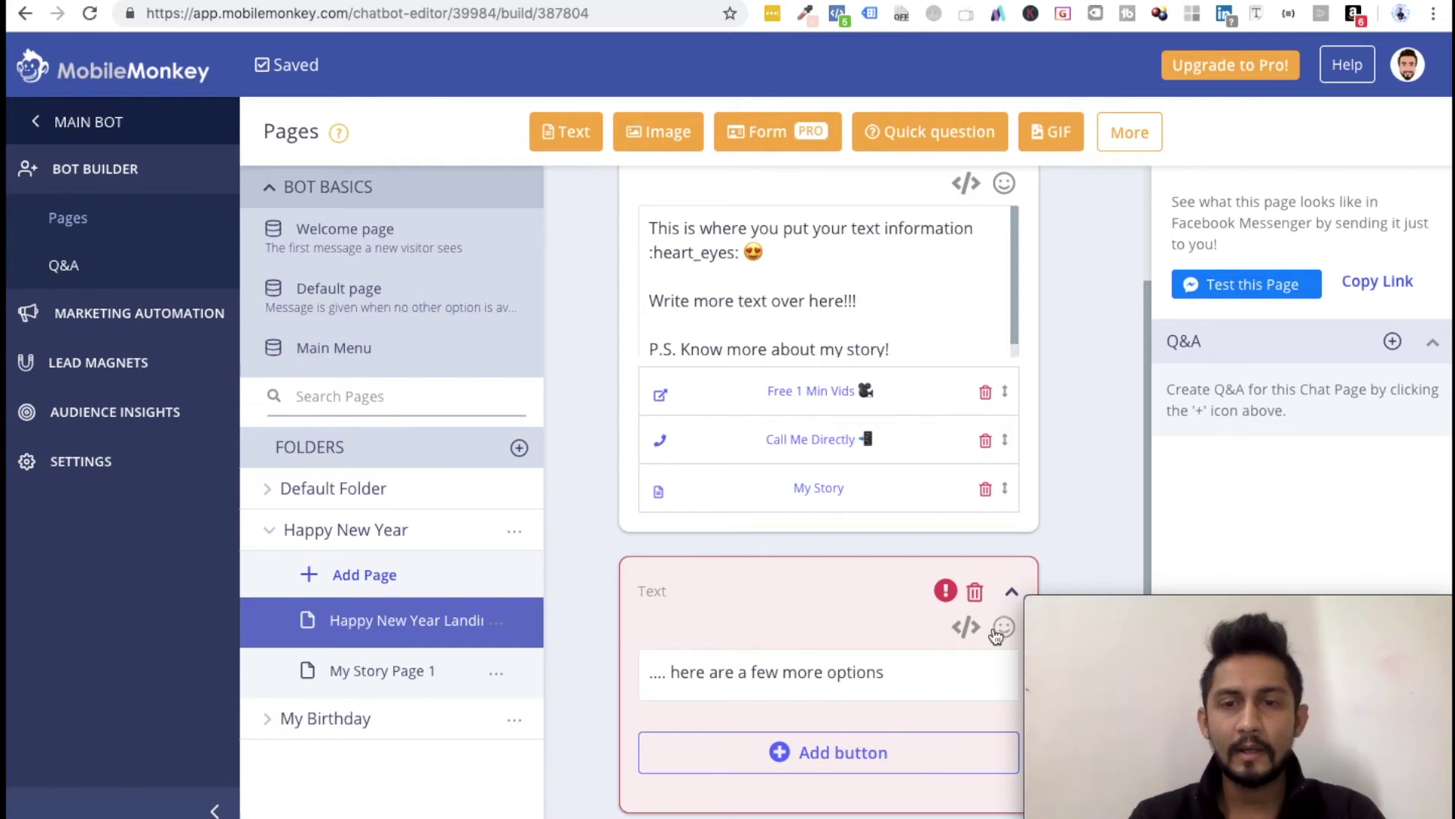
left_click(1005, 629)
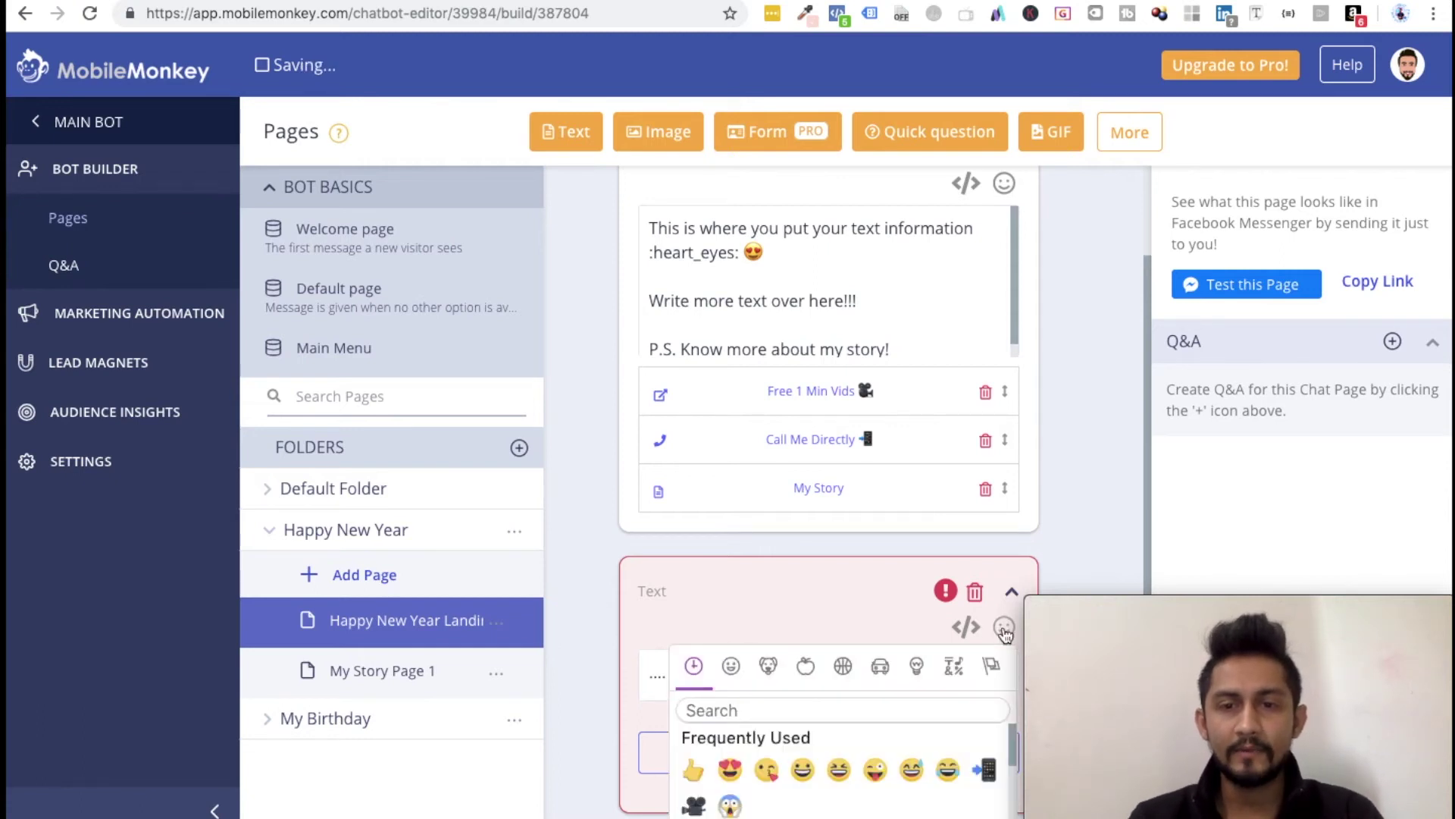
left_click(818, 701)
type("down")
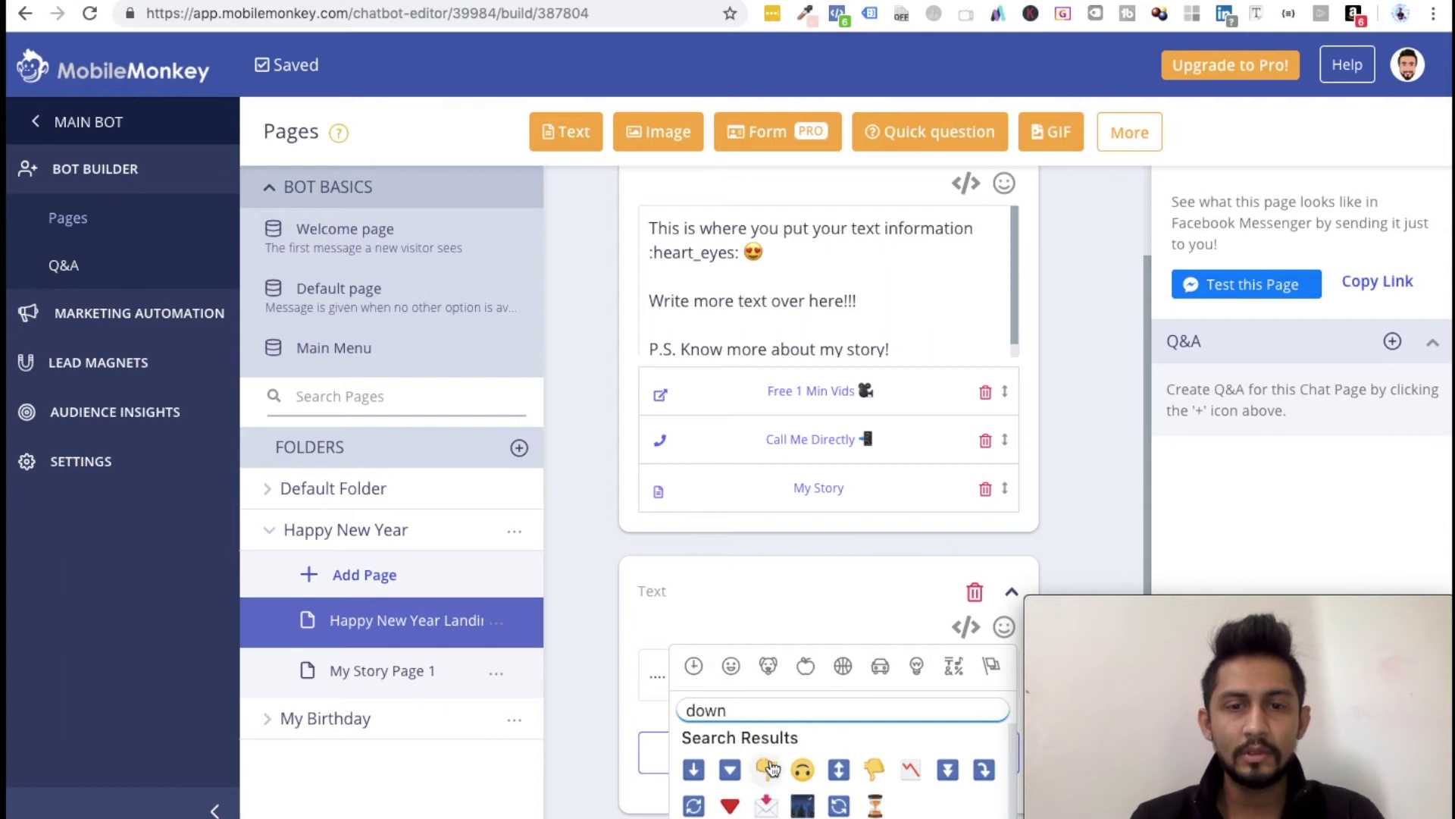
left_click(766, 769)
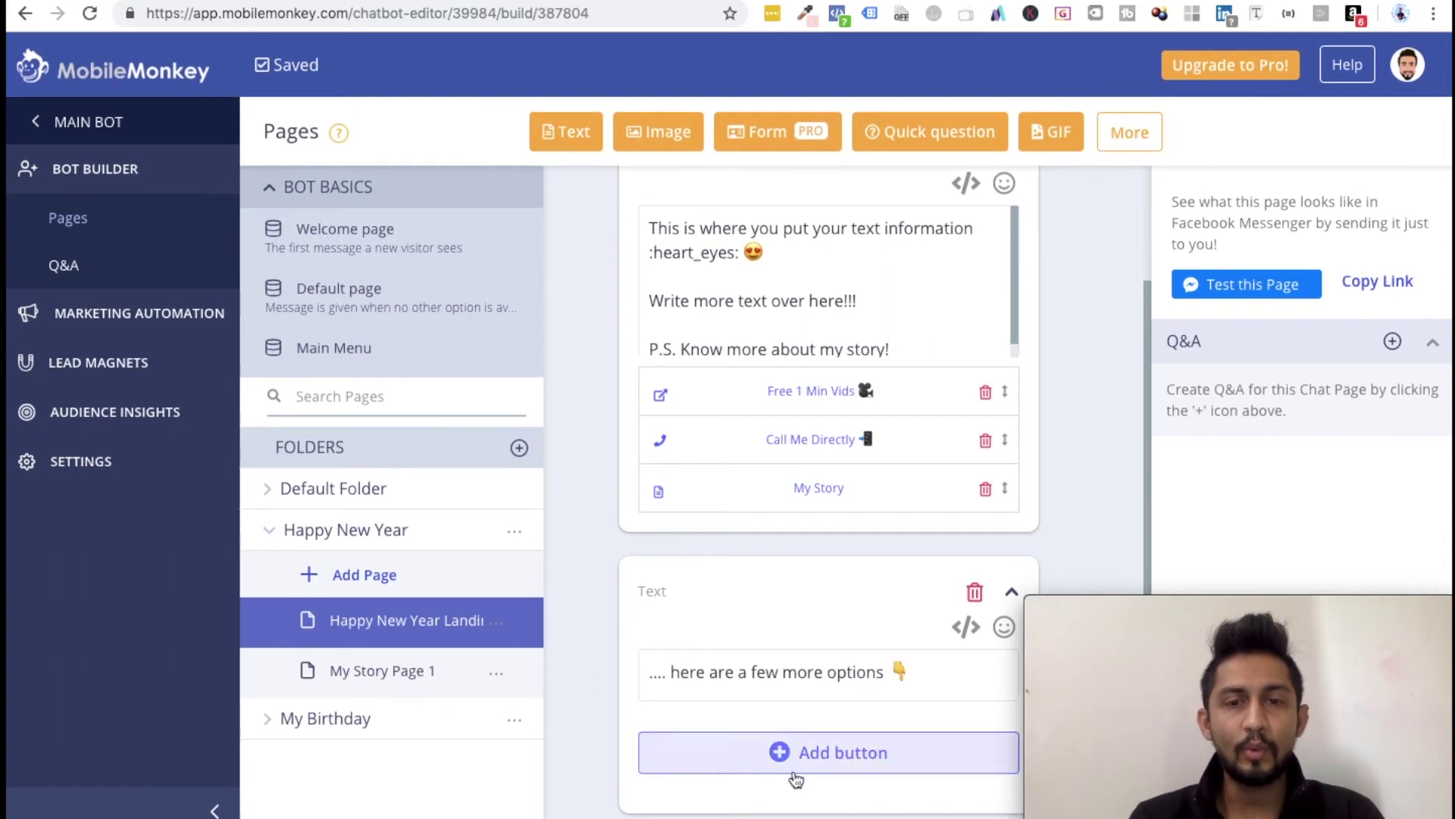
left_click(805, 754)
type("More Button")
key("ctrl+a")
type("Button nu")
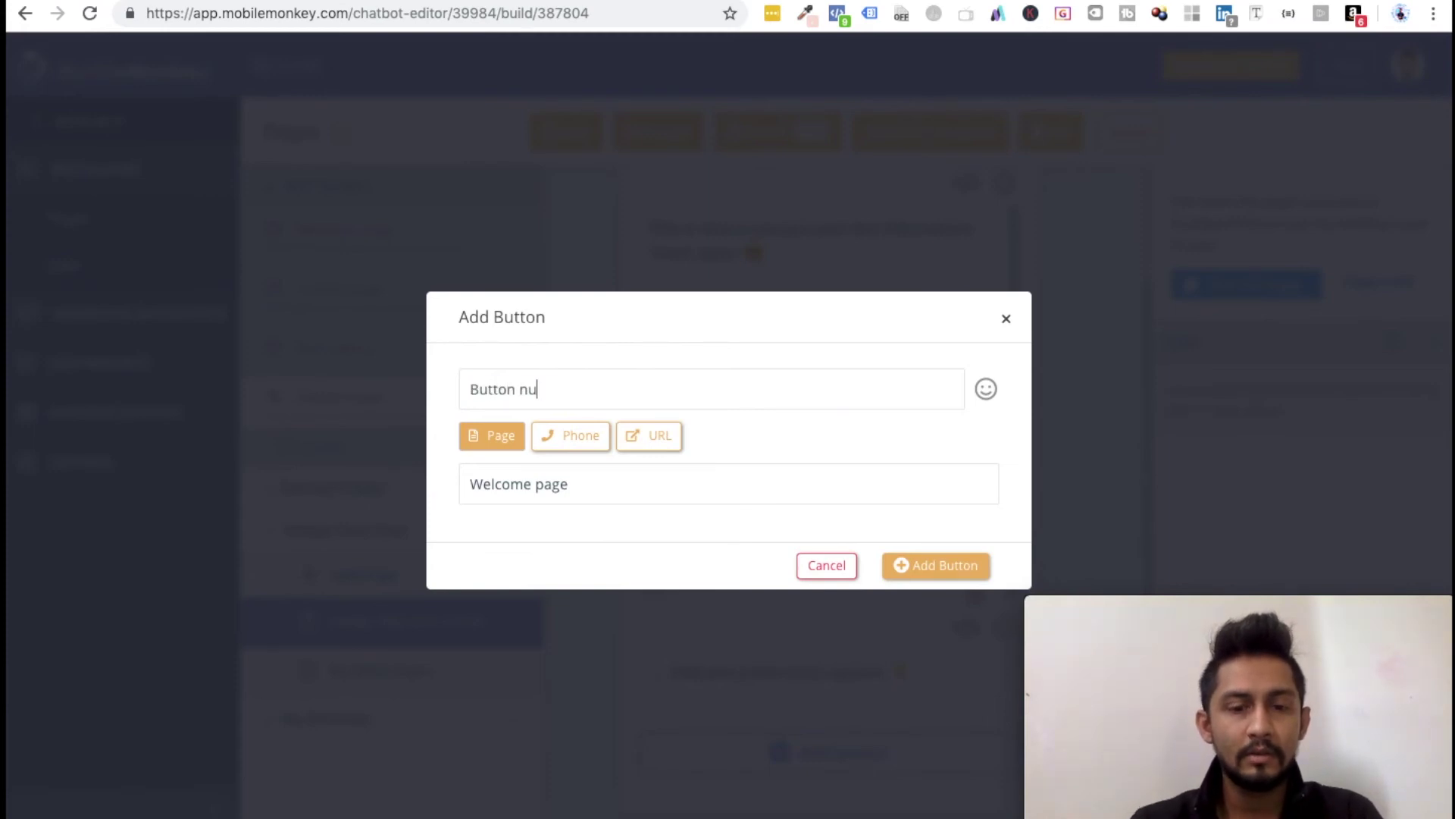
type("#3")
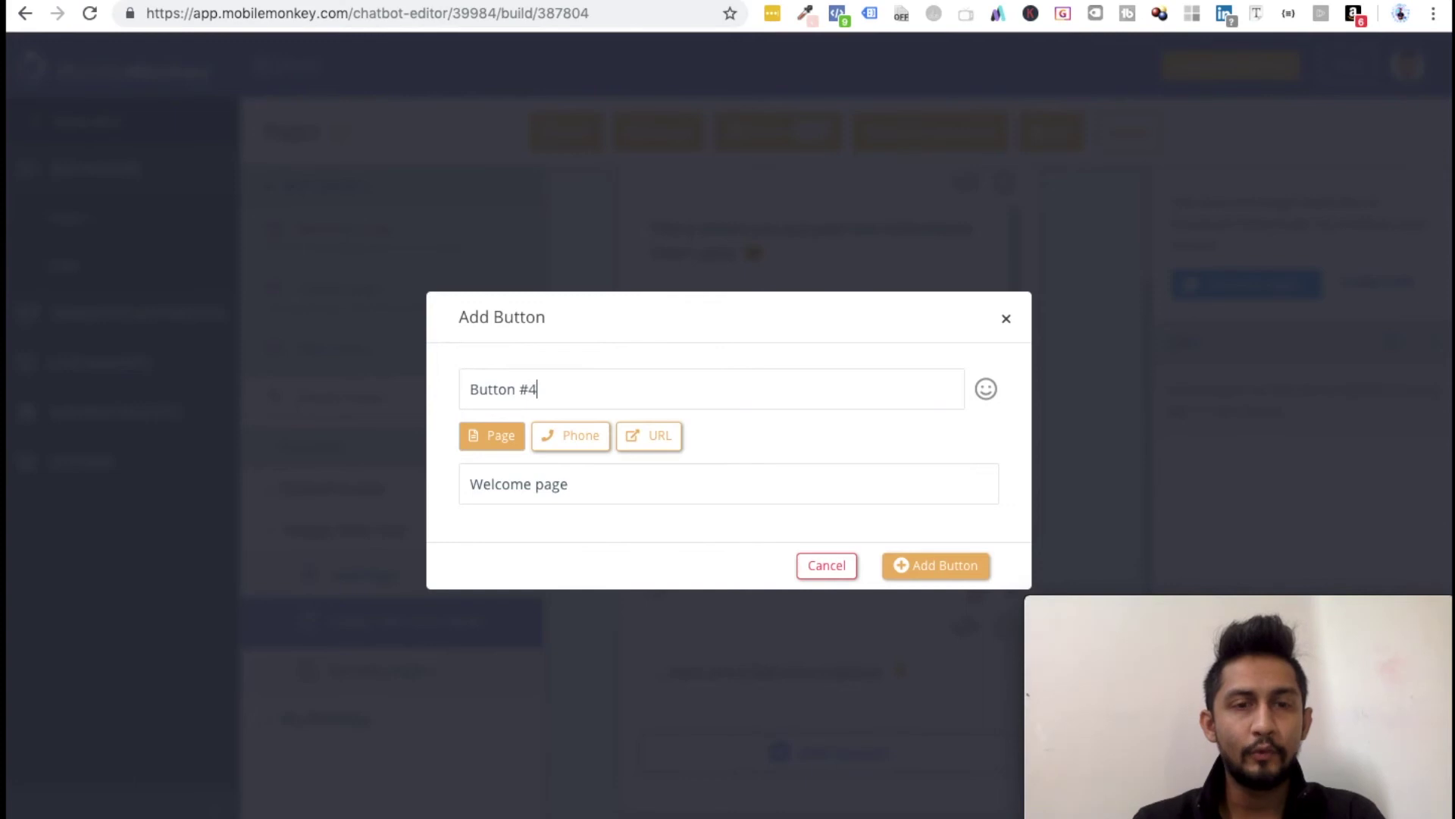
left_click(662, 439)
type("https://digitalprat")
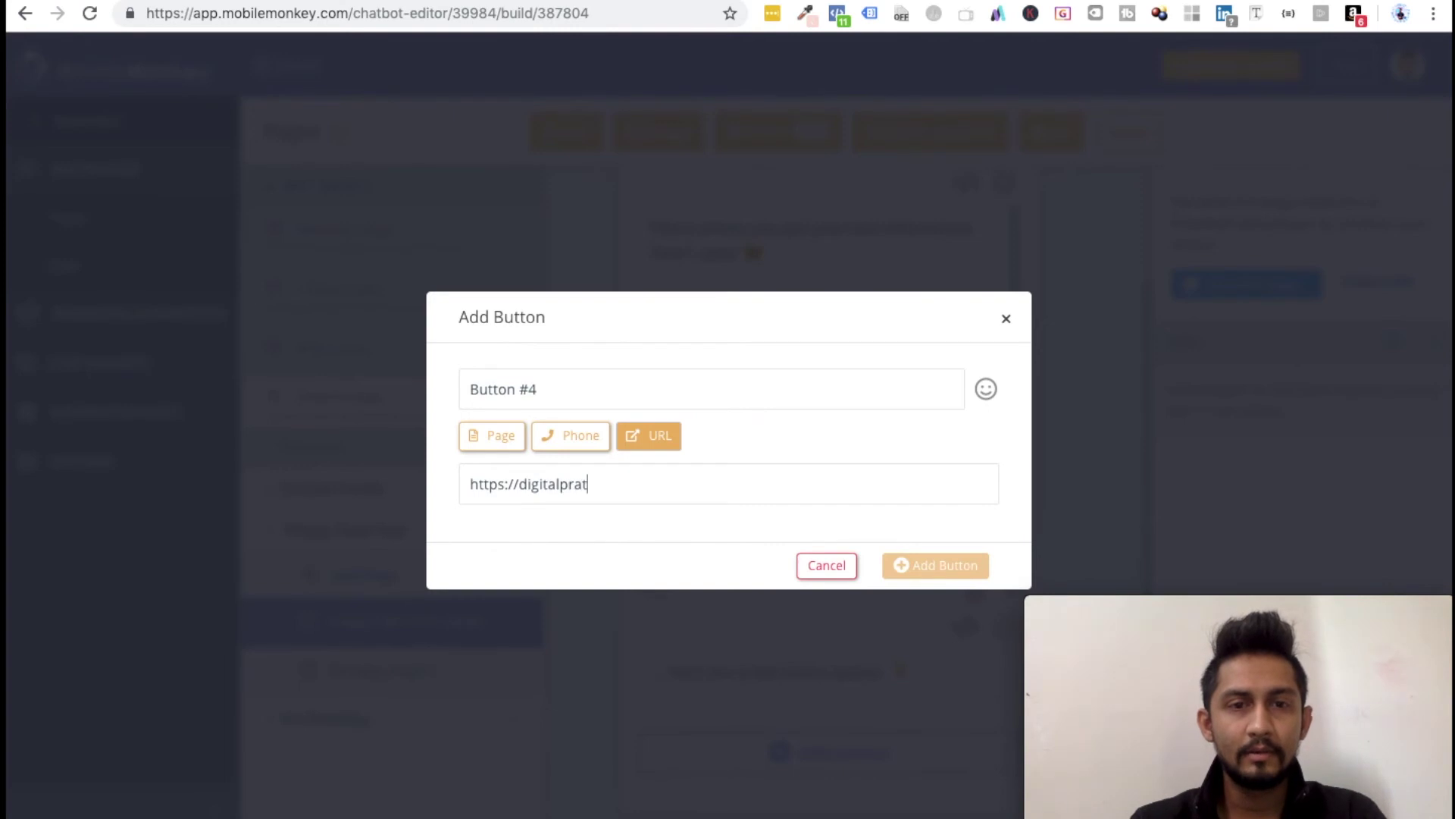
type("ik.com")
left_click(940, 569)
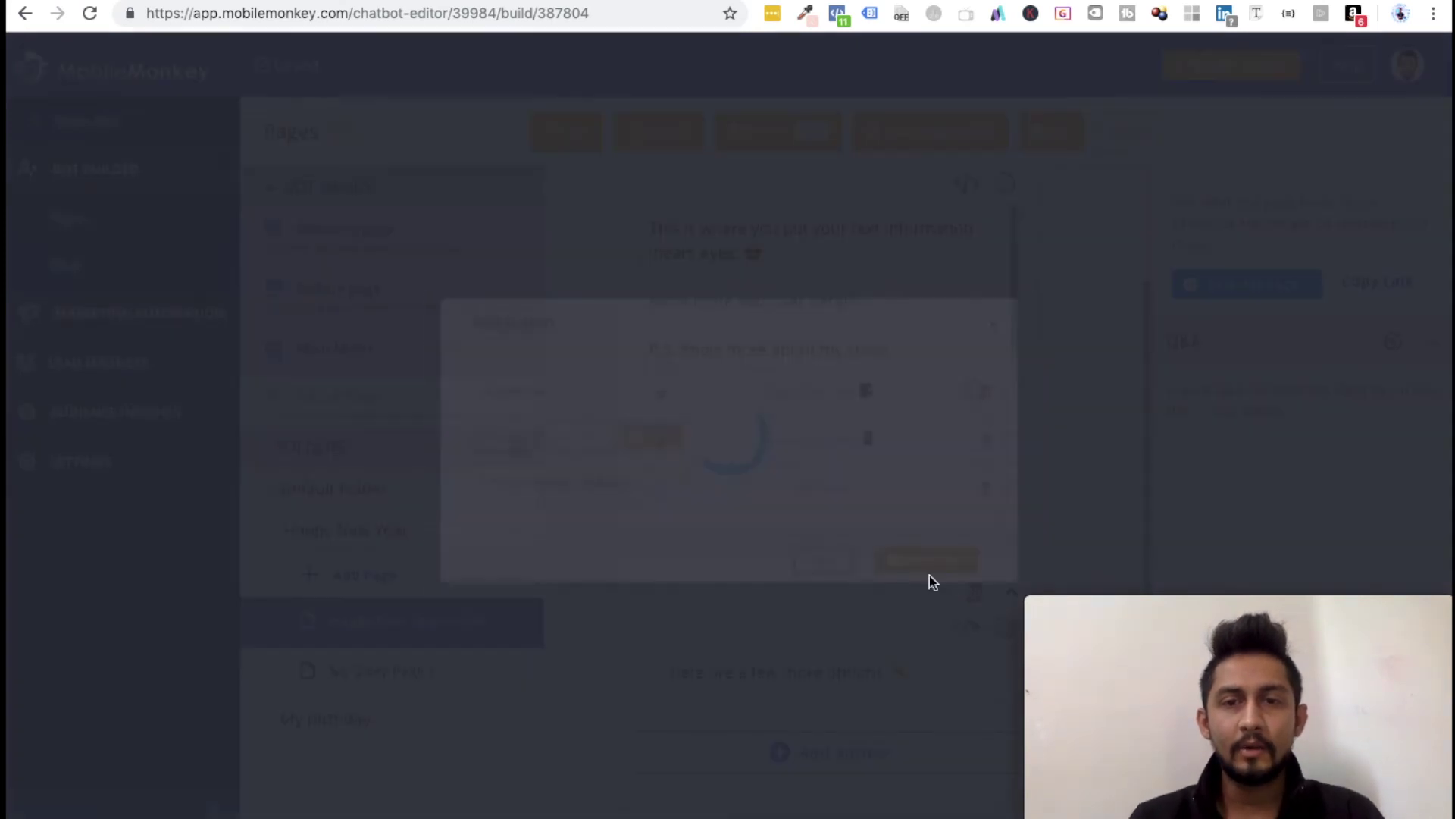
scroll(802, 614, "down", 1)
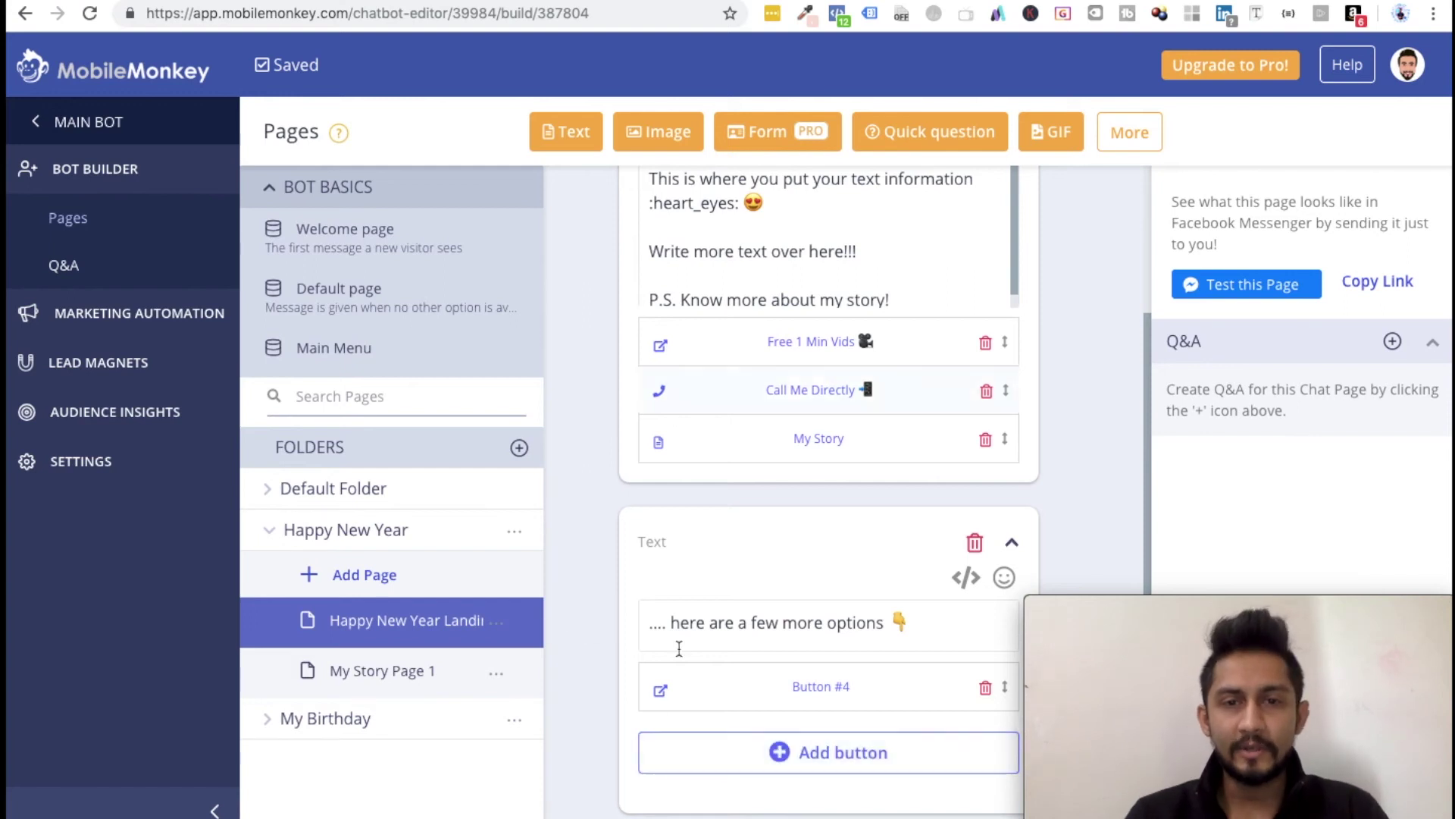
left_click(595, 610)
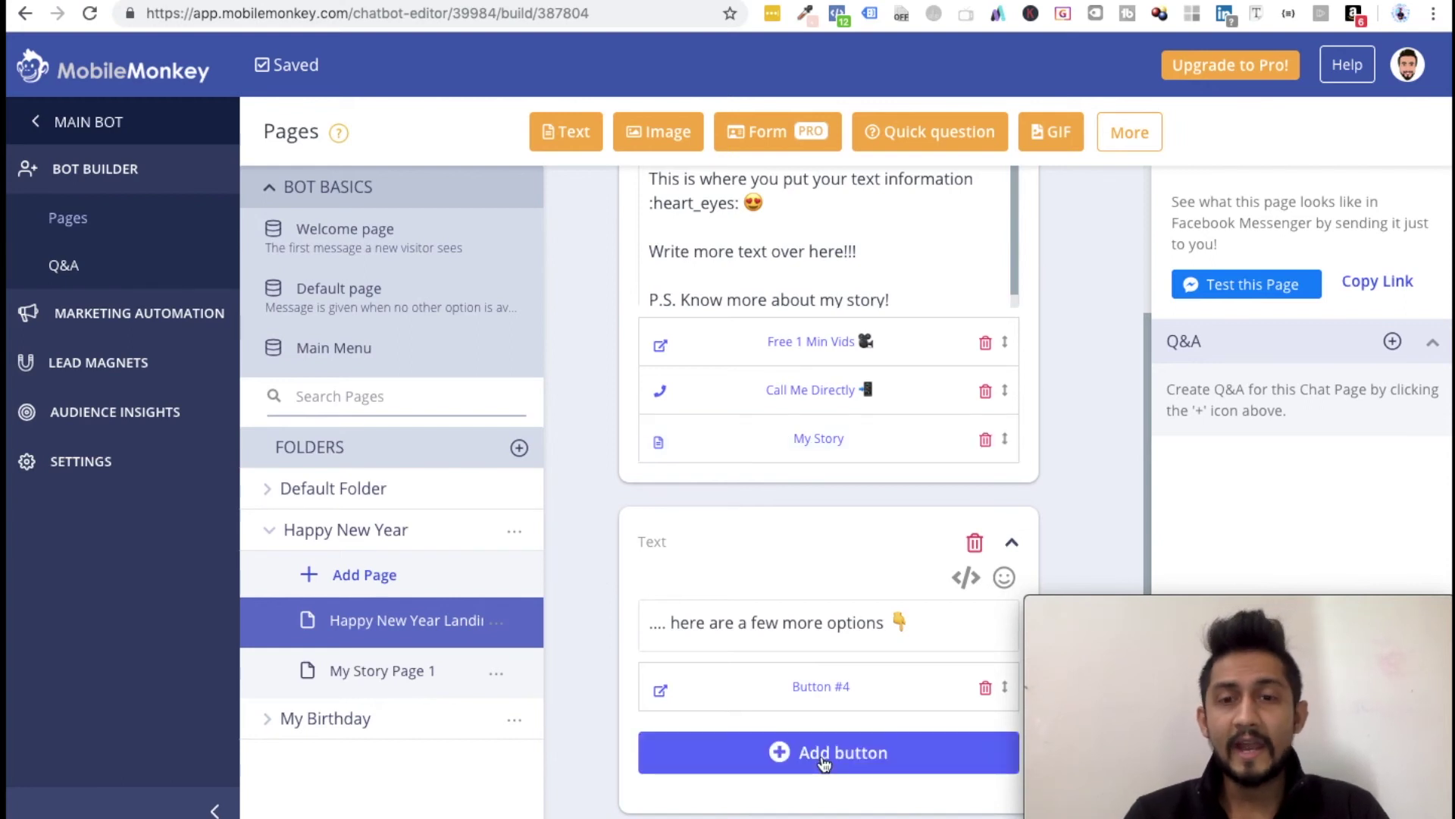
Step: Add Button #5 to the text card, linking to My Story Page 2
left_click(368, 722)
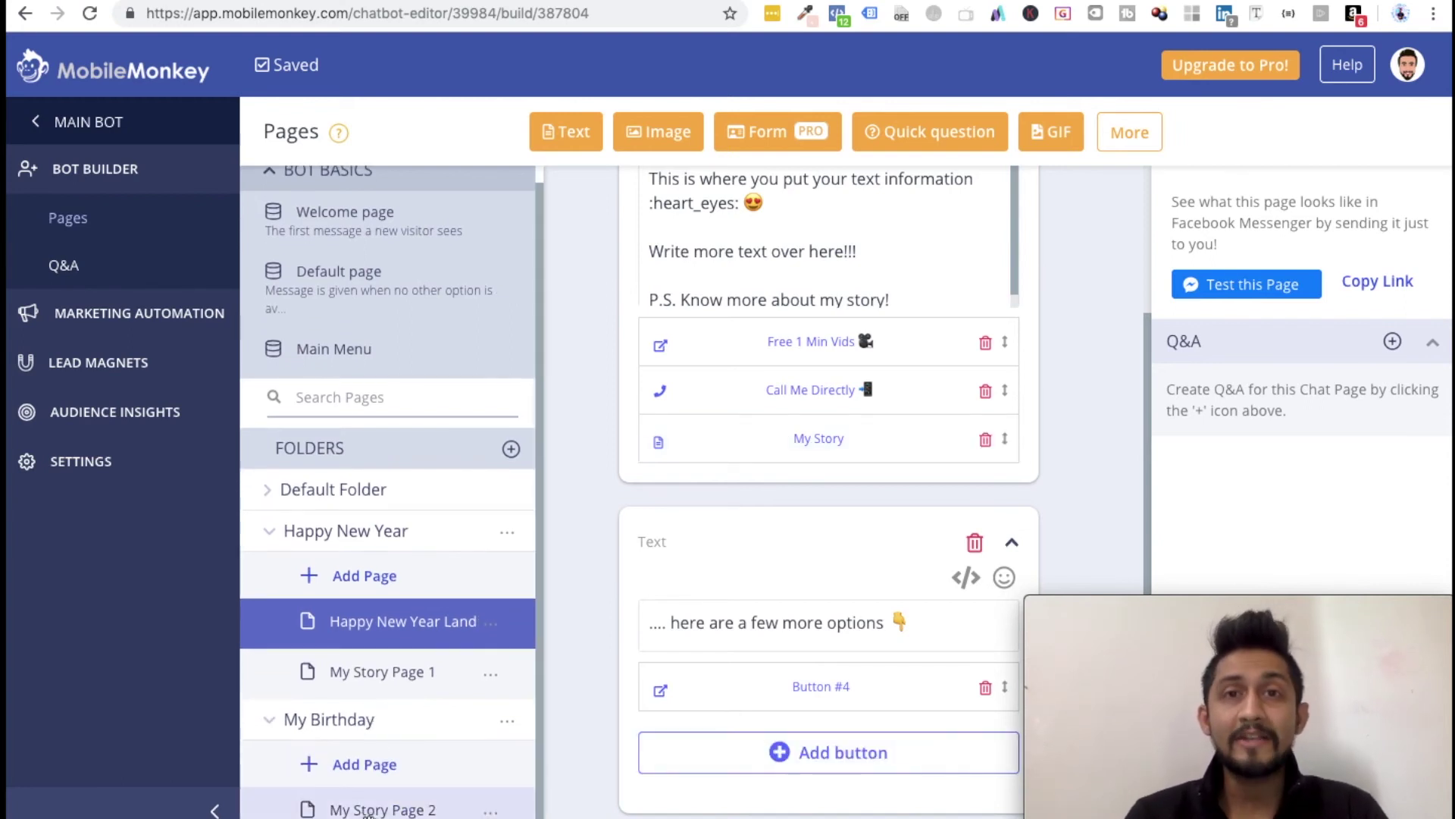
left_click(820, 752)
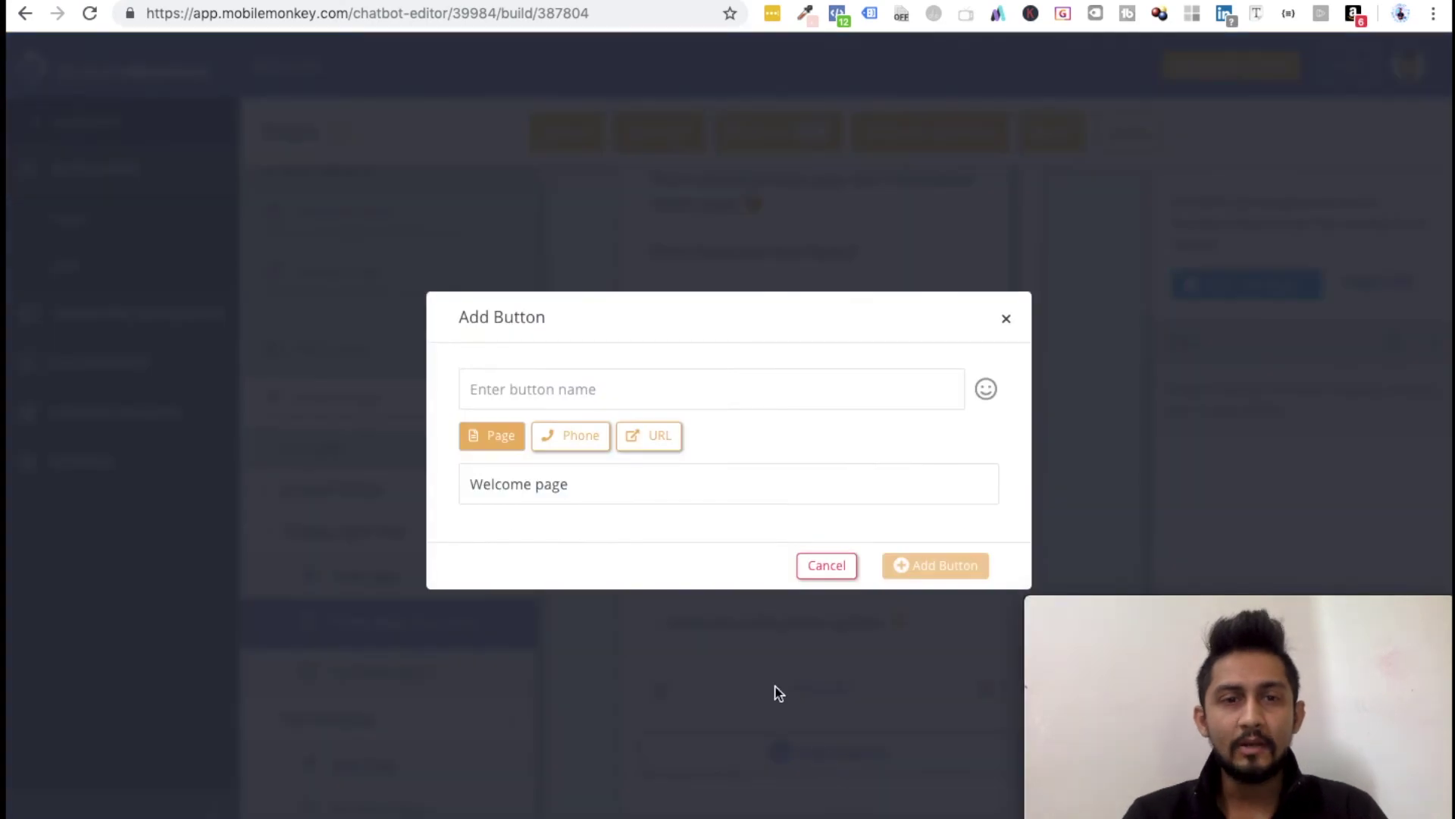
type("My B")
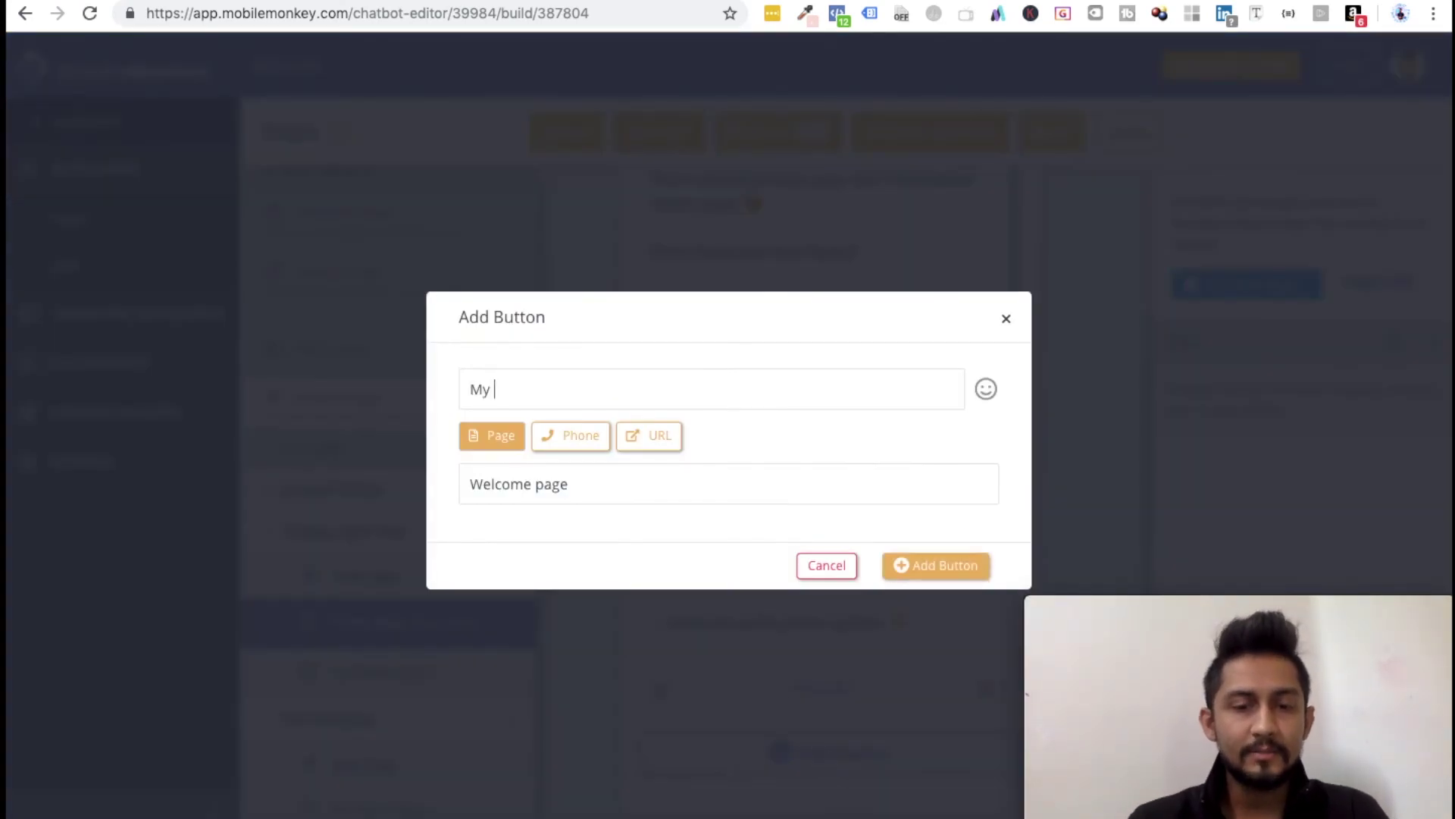
key("super+a")
type("Button #5")
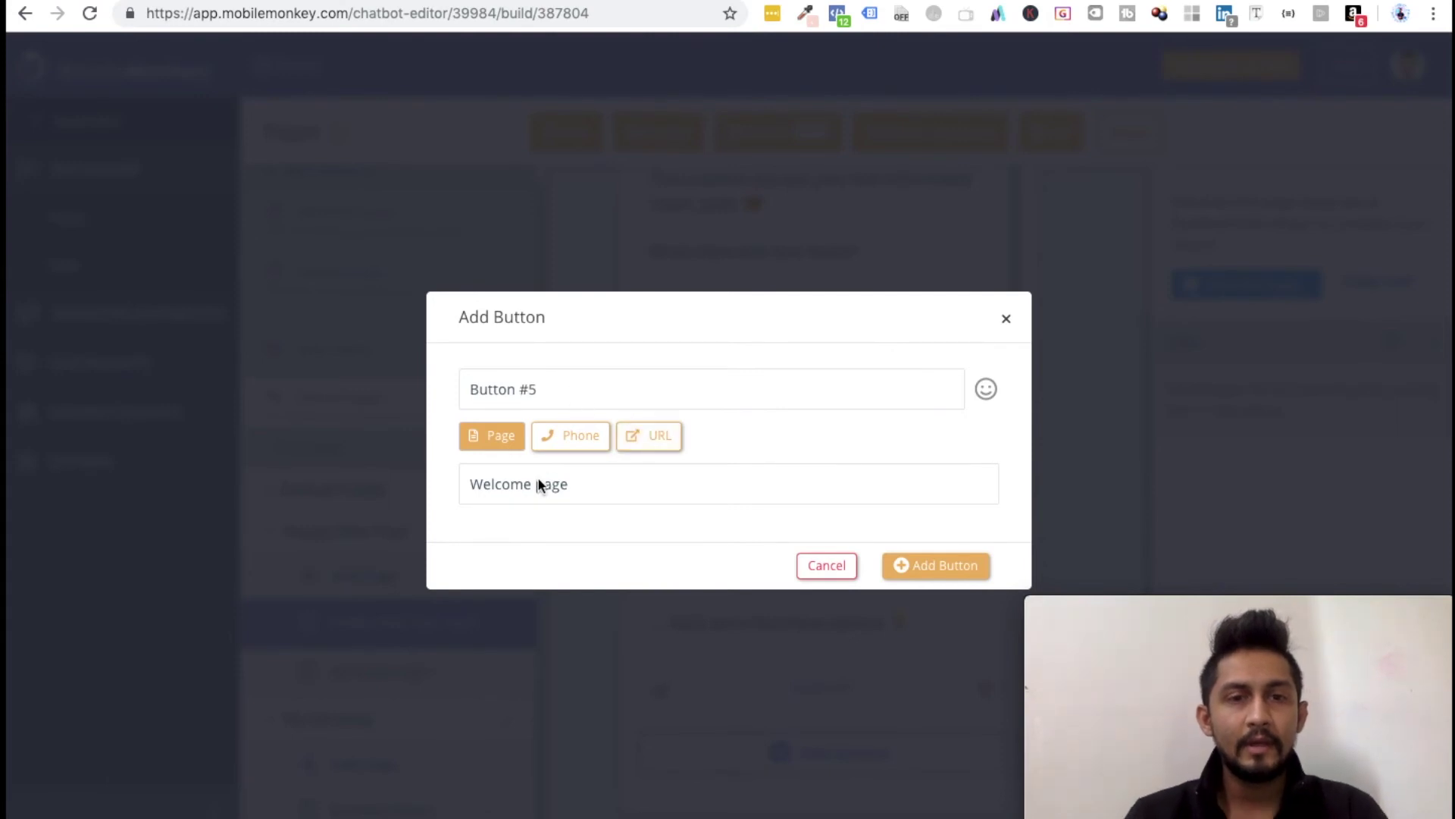
left_click(539, 485)
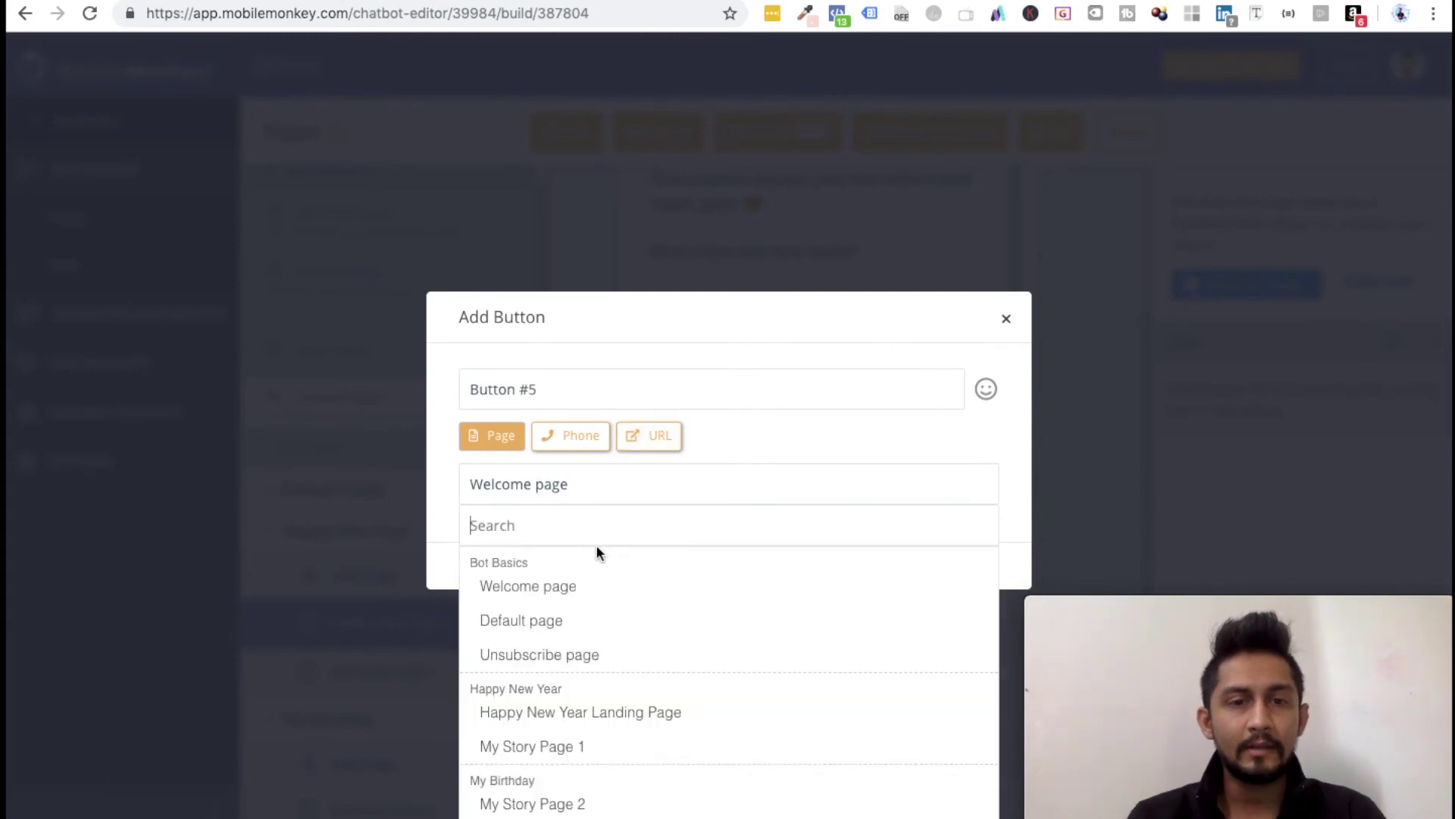
left_click(548, 805)
left_click(935, 574)
Step: Open the empty My Story Page 1 from the sidebar
scroll(567, 708, "down", 1)
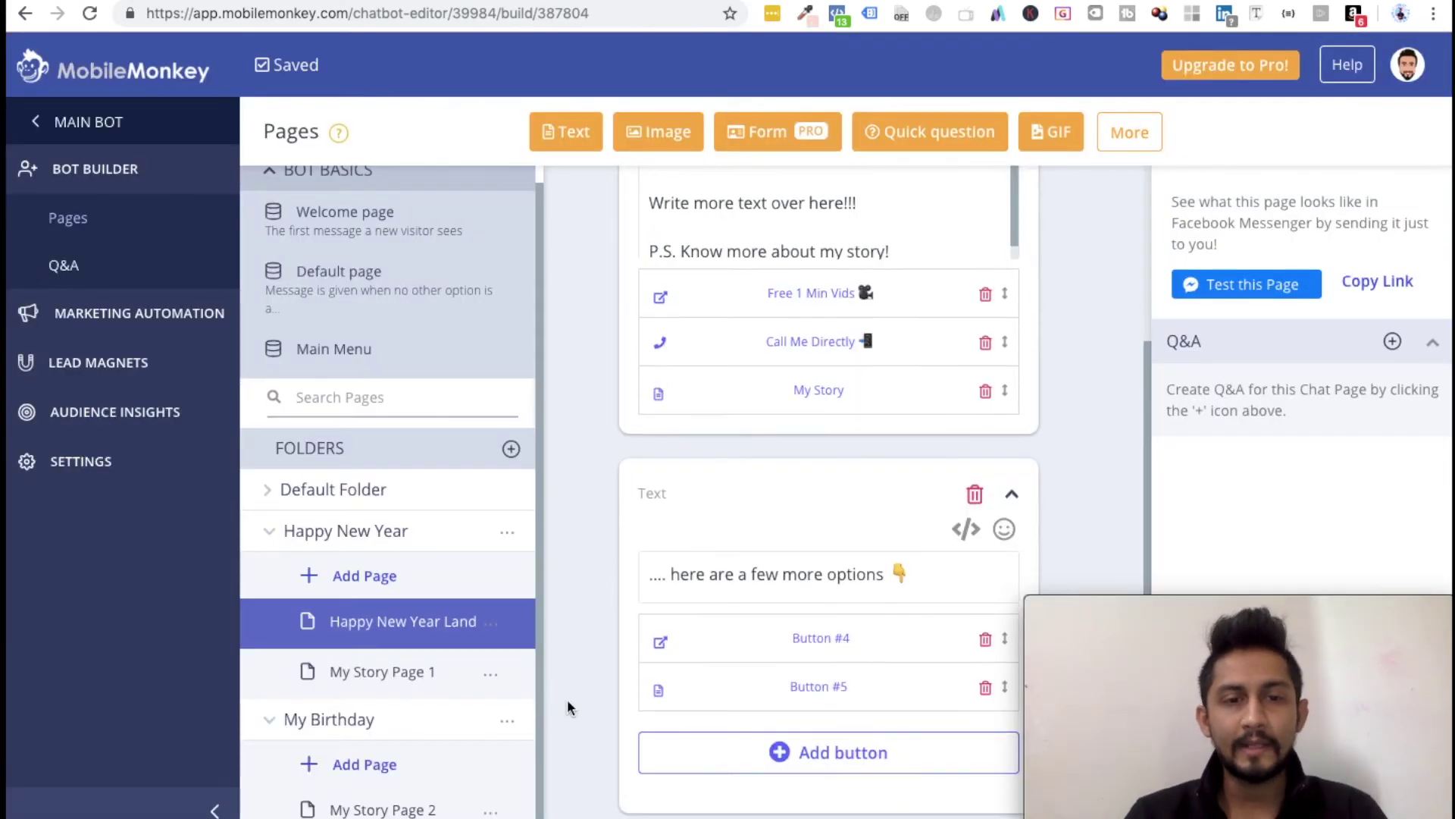
left_click(300, 716)
left_click(373, 682)
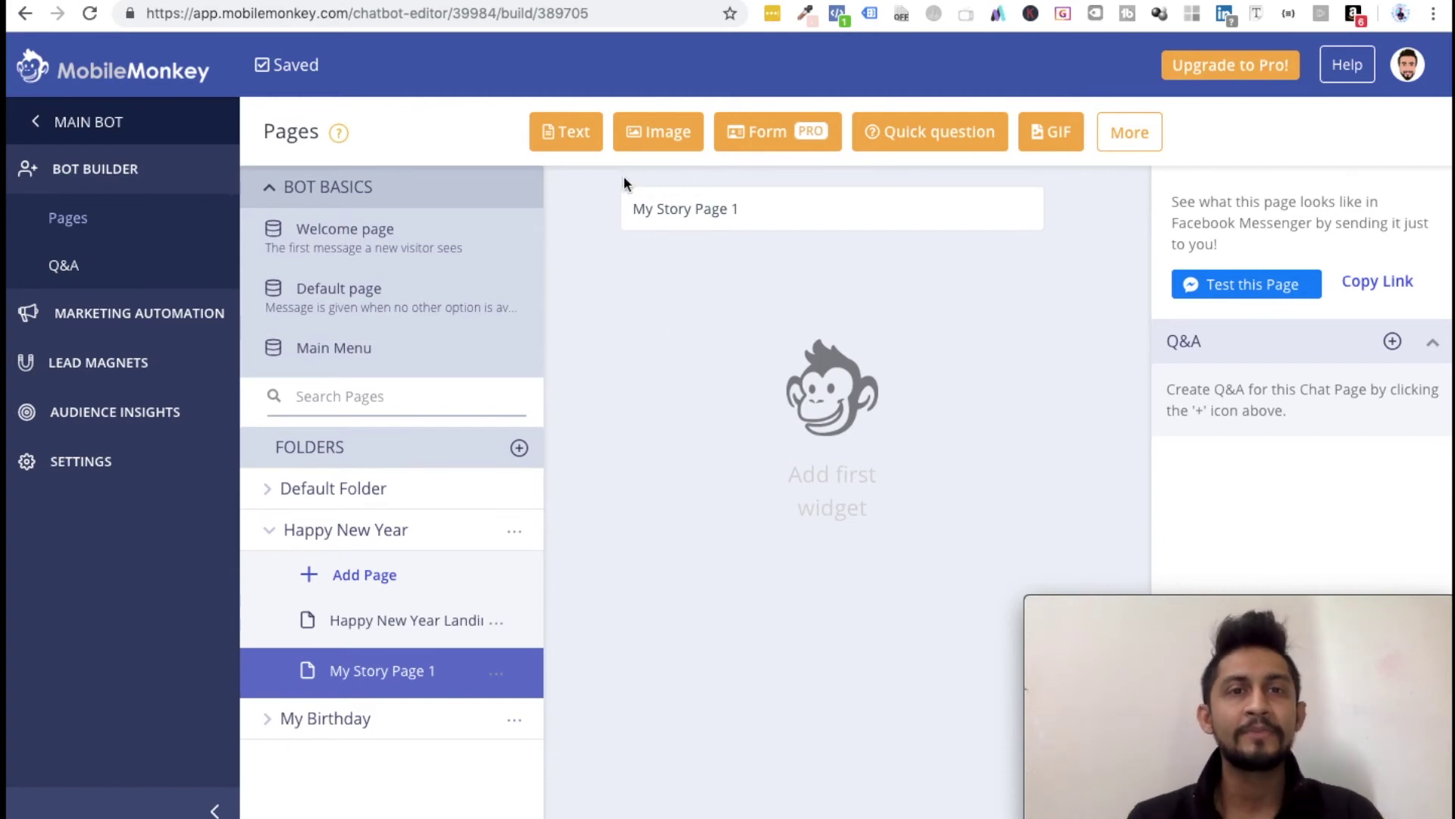
Step: Add a text card 'This is my story page 1 text widget...' to My Story Page 1, then open My Story Page 2
left_click(543, 145)
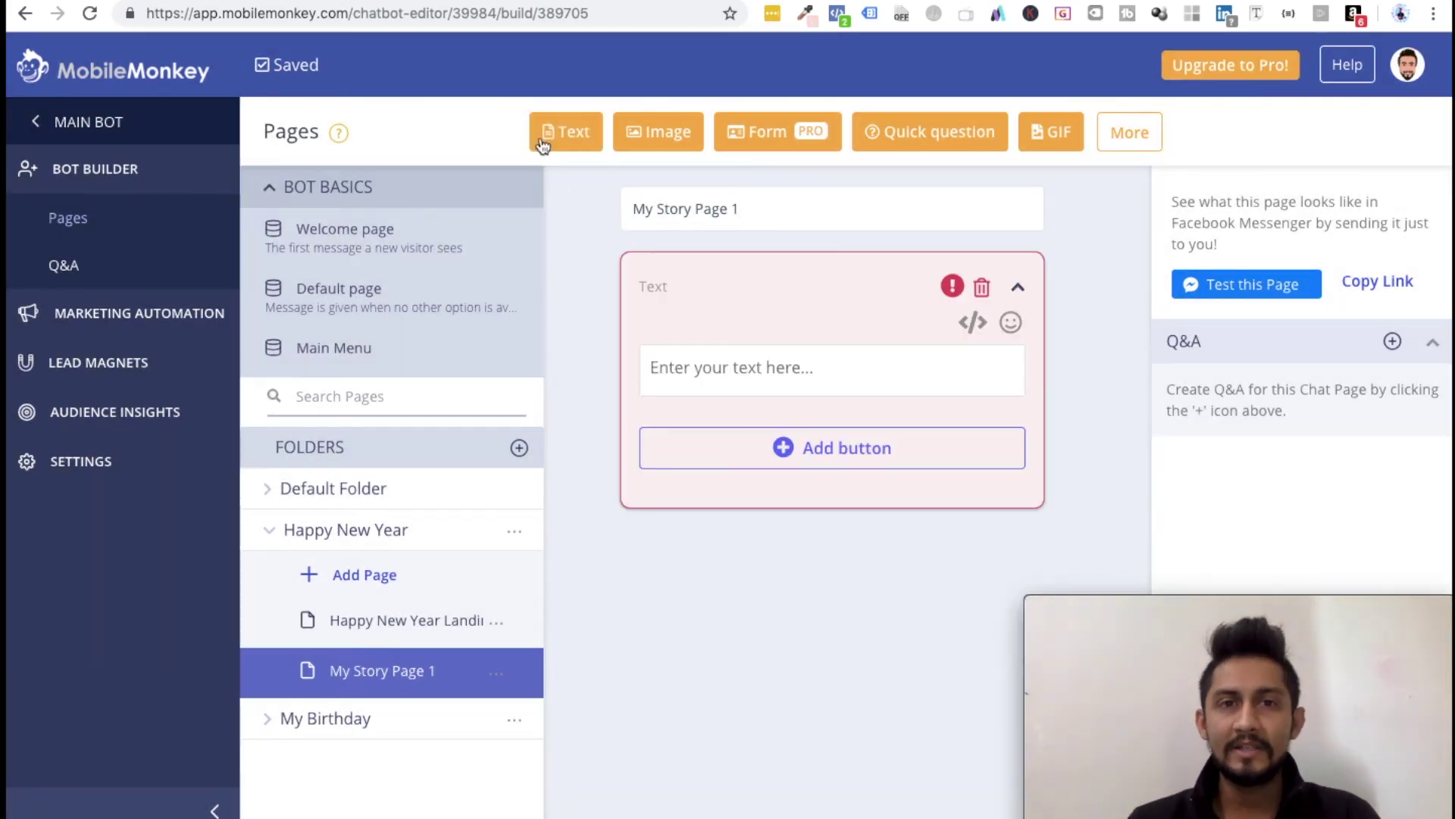
left_click(730, 370)
type("This ")
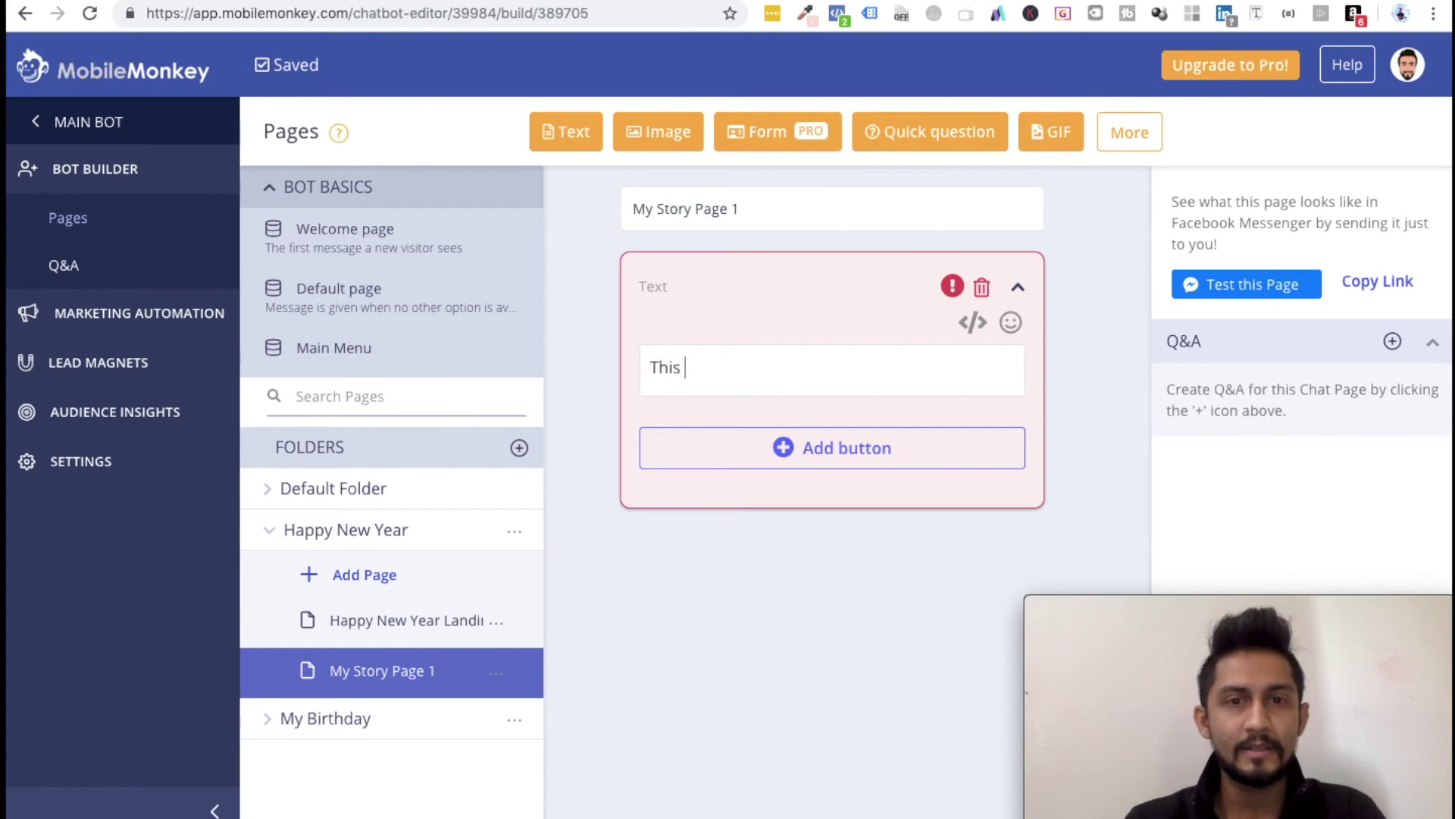
type("is my story")
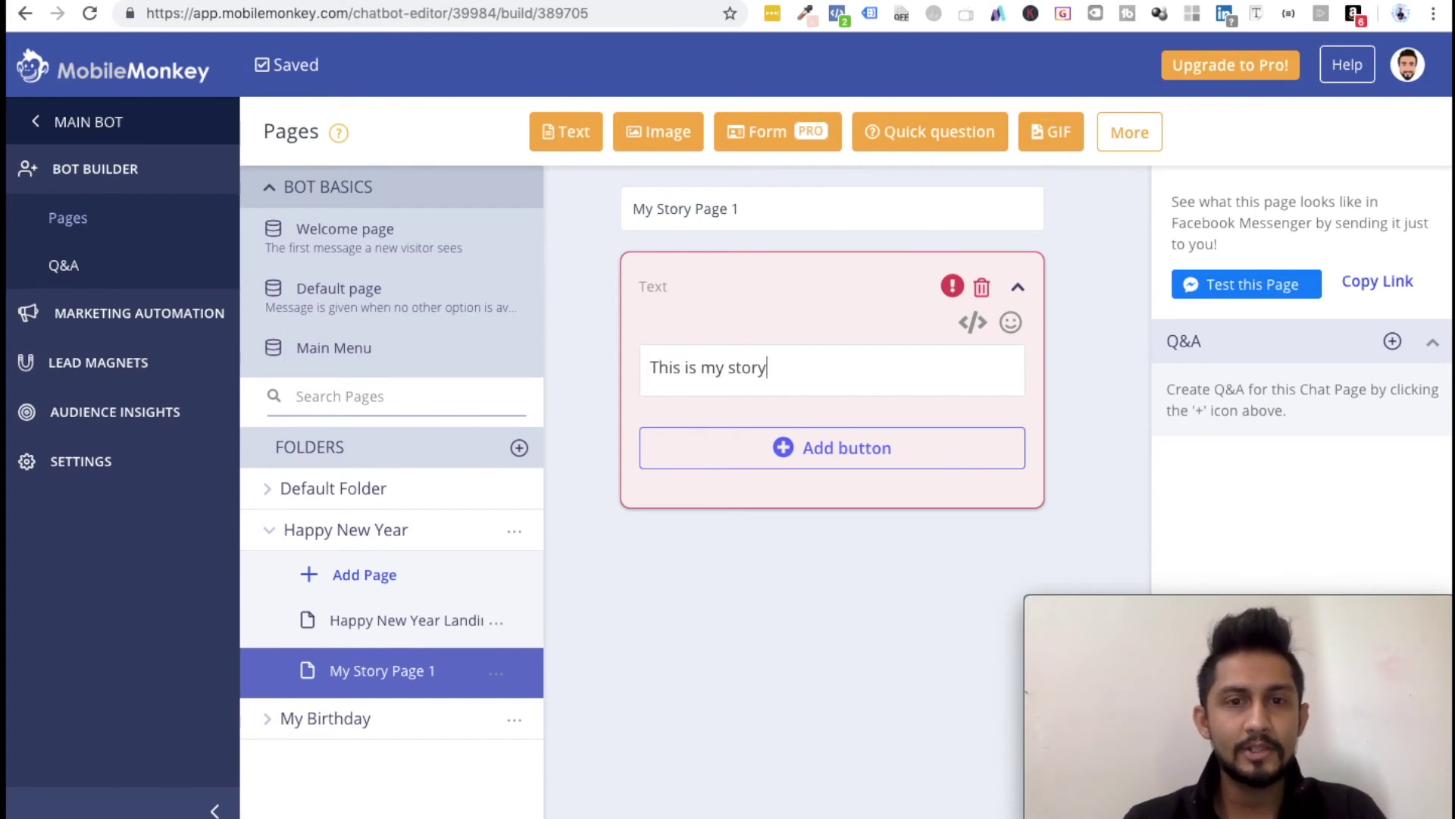
type(" page 1 text widge")
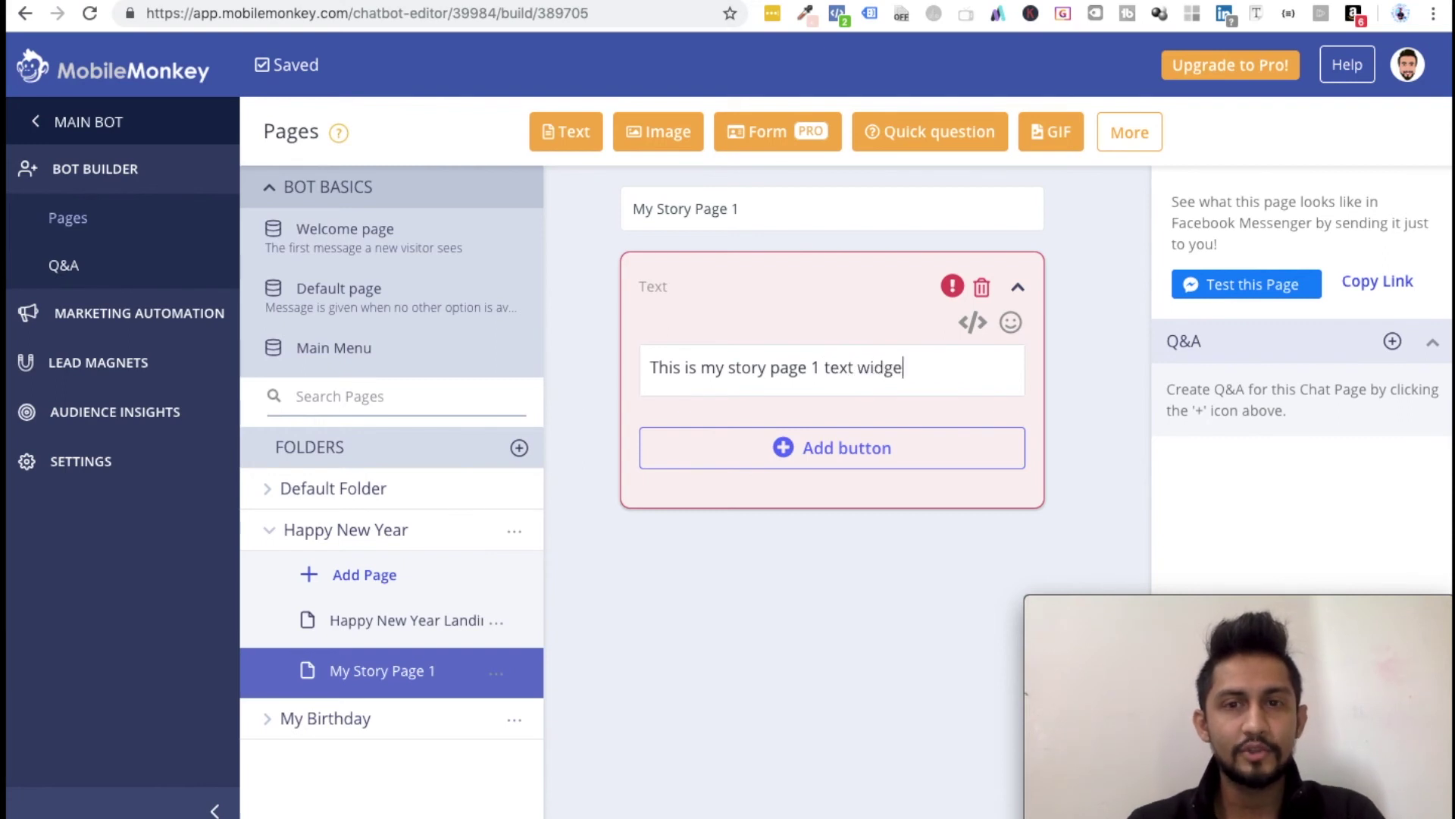
type("t...")
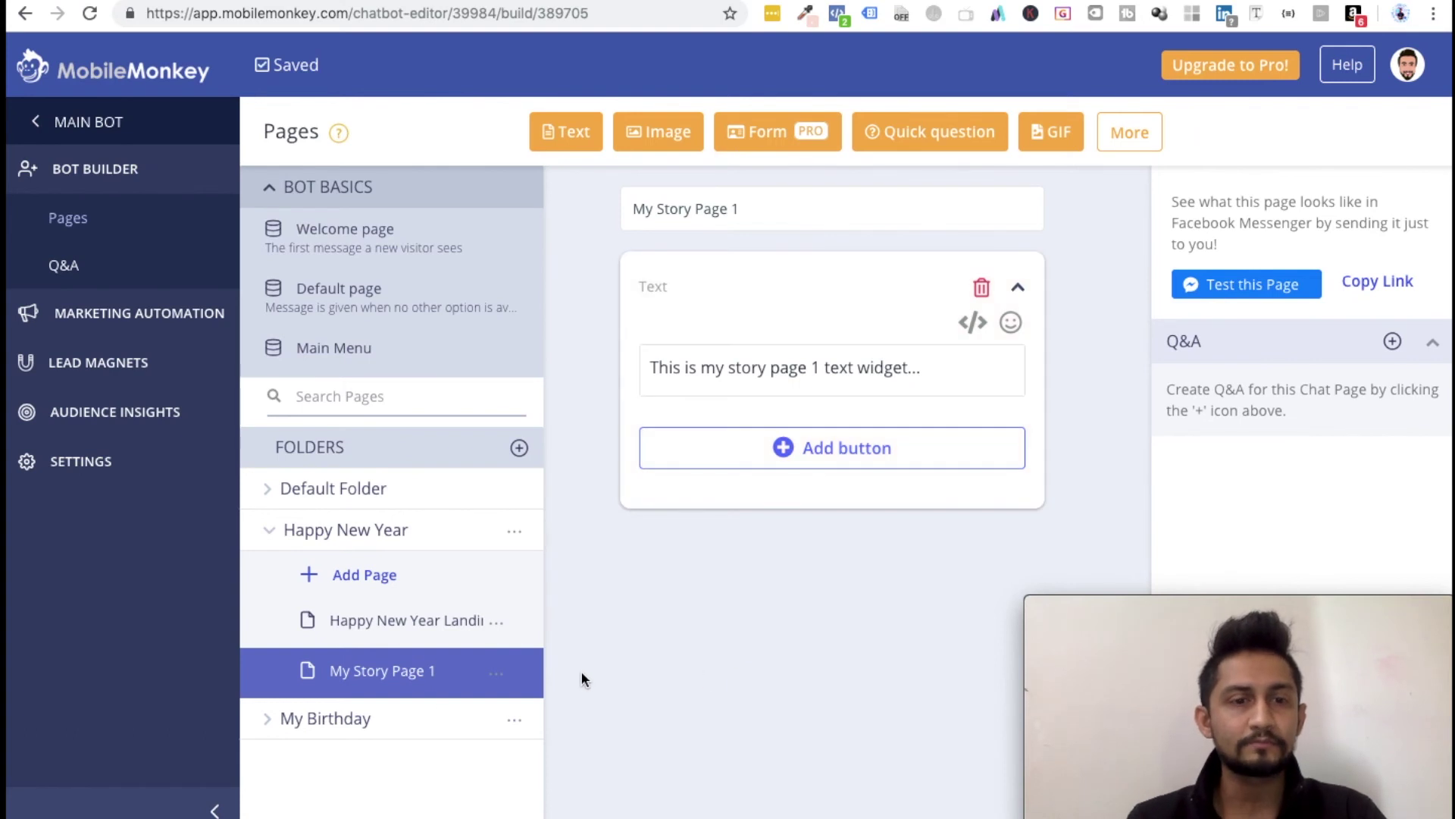
left_click(291, 724)
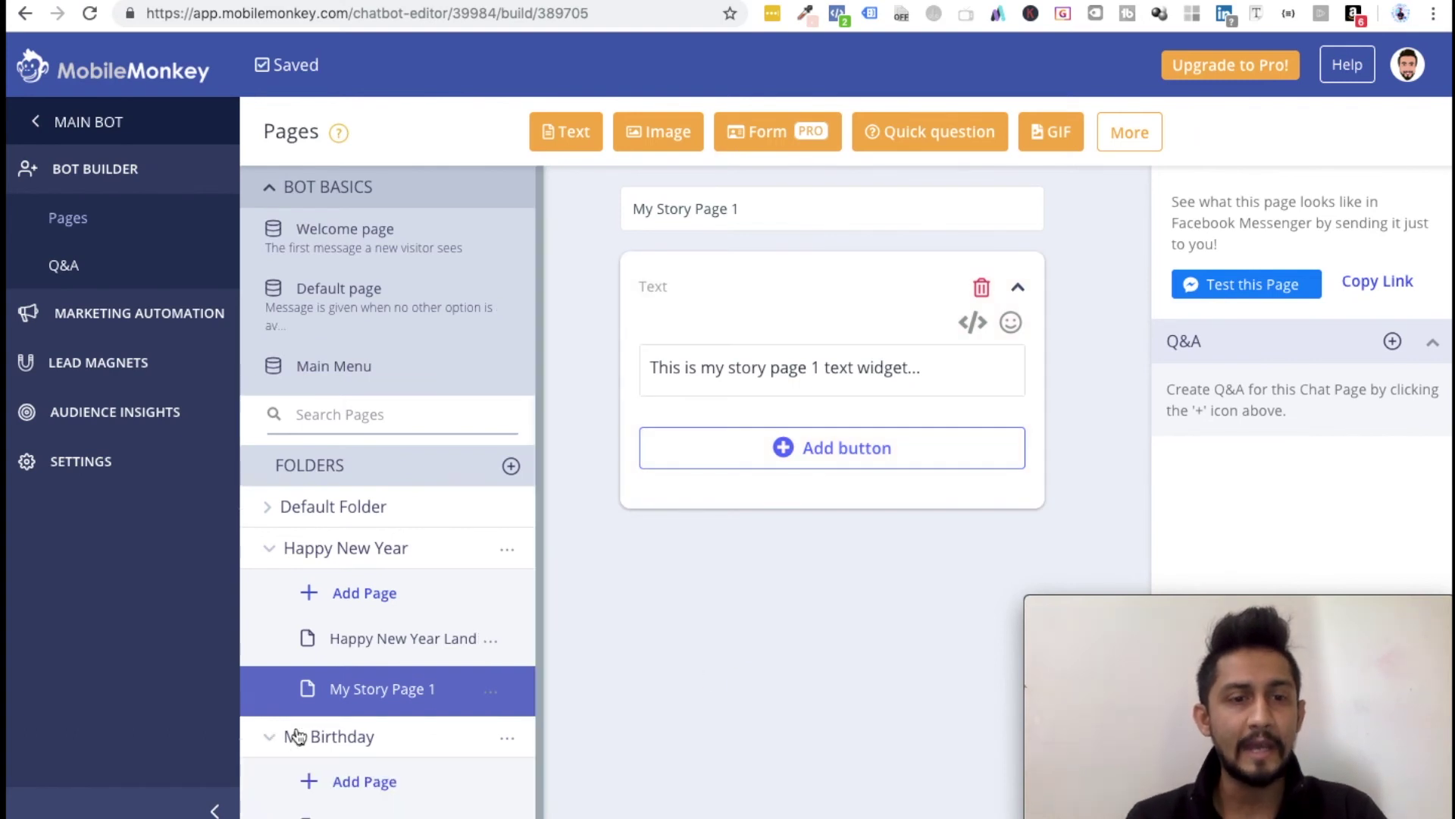
triple_click(789, 364)
key("ctrl+c")
scroll(367, 671, "down", 1)
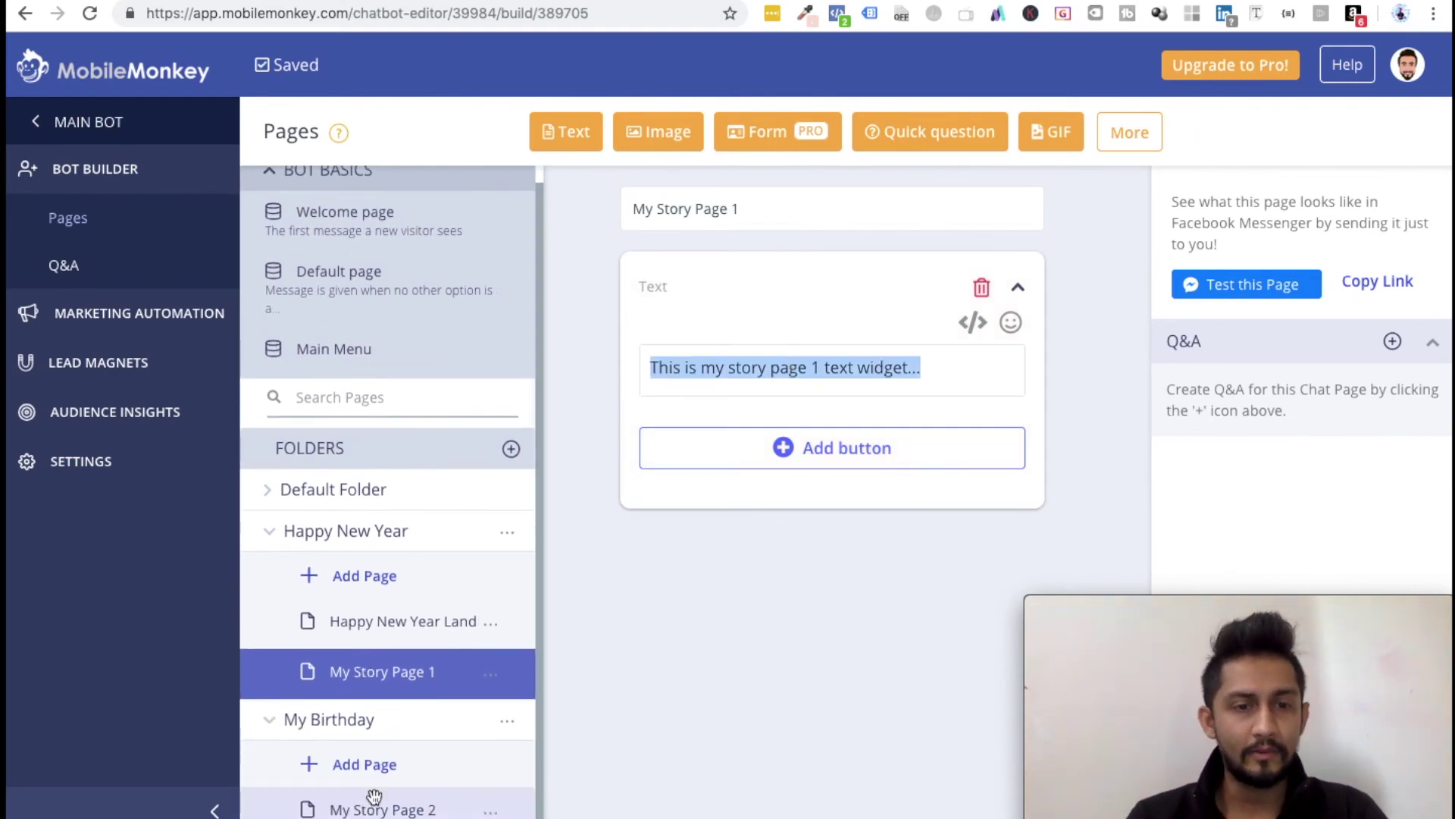
left_click(413, 810)
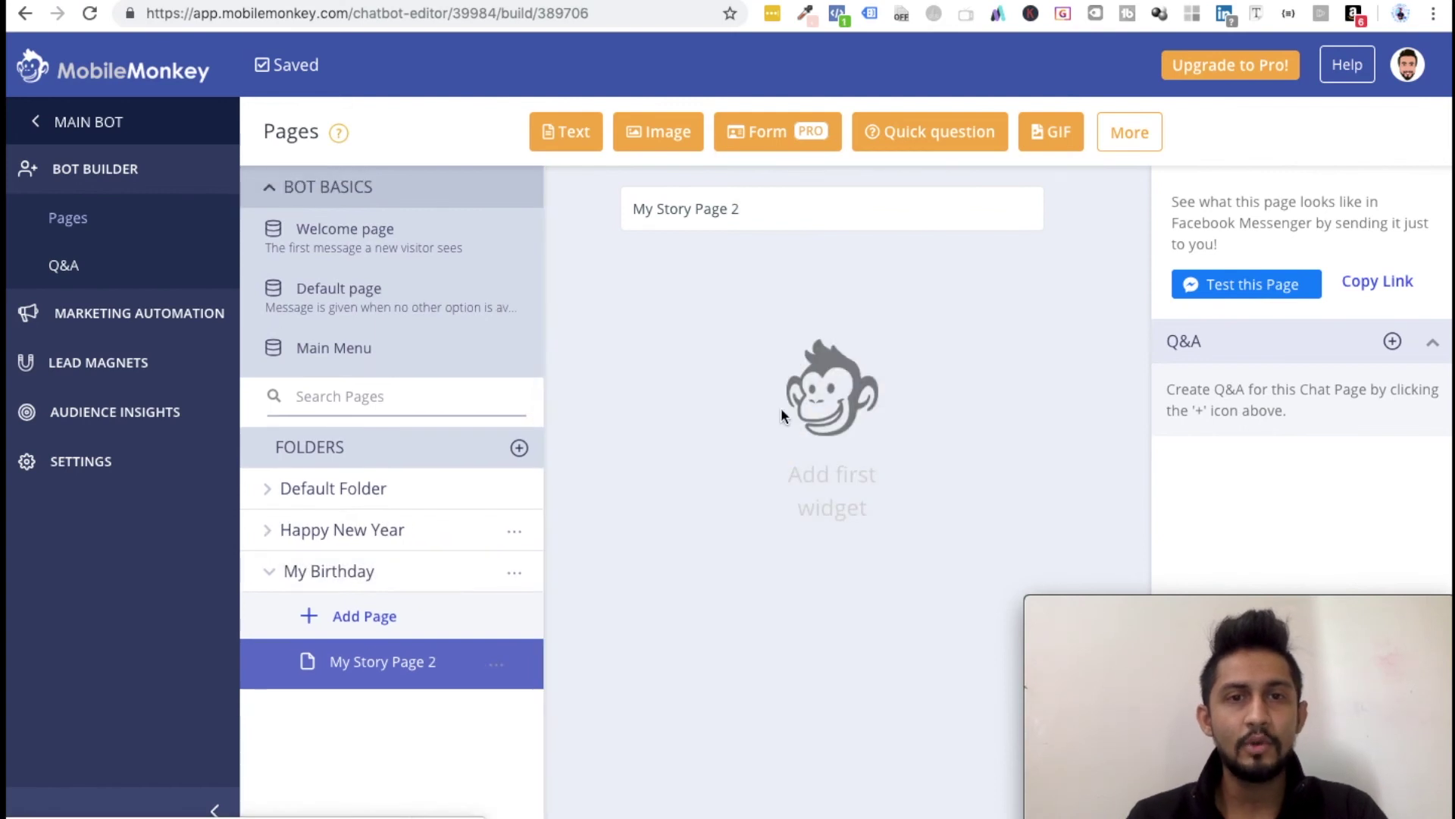
Step: Add a Text widget with the pasted story text, changed from 'page 1' to 'page 2'
left_click(584, 145)
left_click(785, 366)
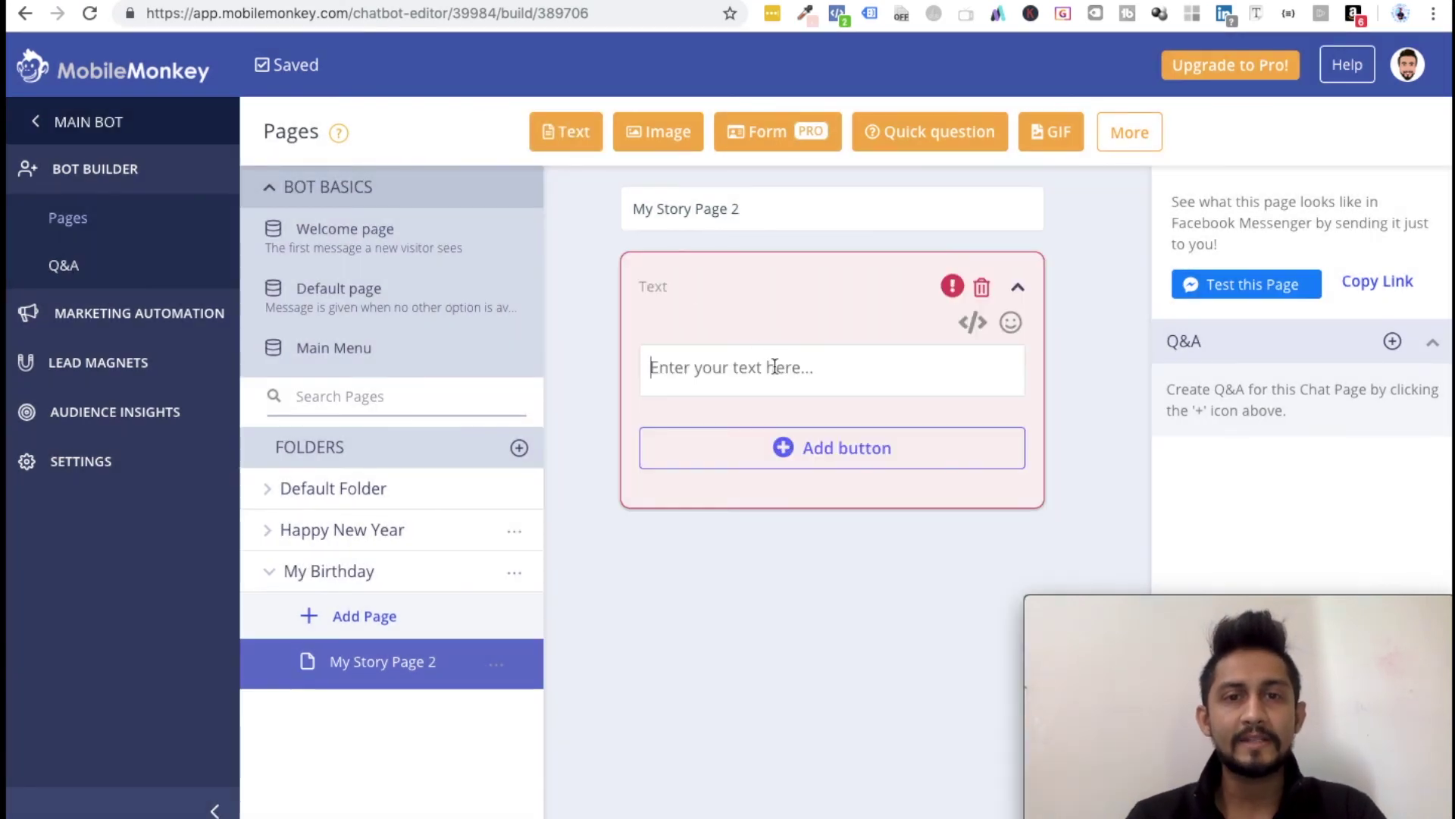
key("ctrl+v")
left_click(820, 367)
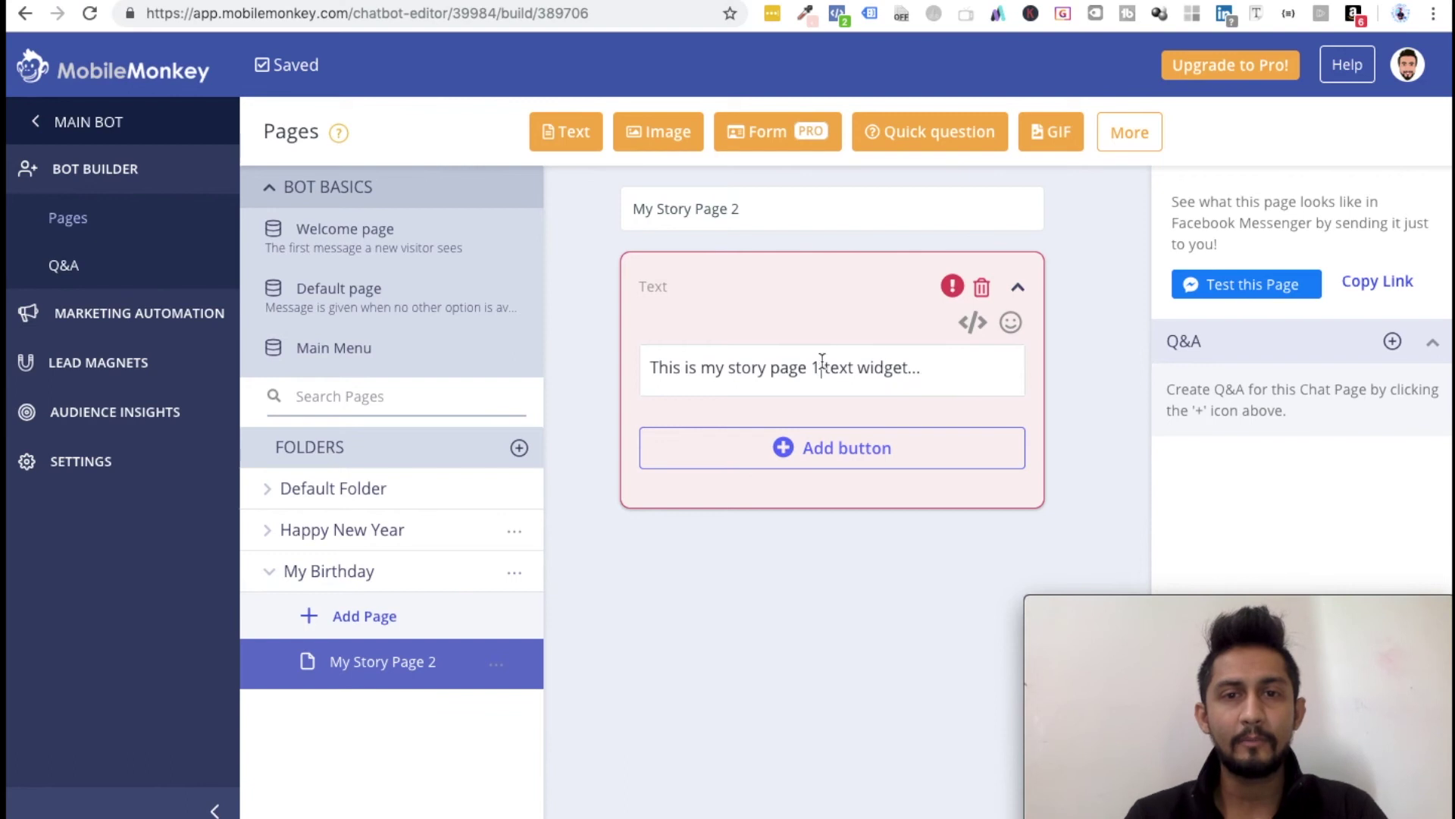
key("BackSpace")
type("2")
Step: Append a grinning emoji to the text, then collapse My Birthday and expand Happy New Year
left_click(1011, 322)
left_click(809, 464)
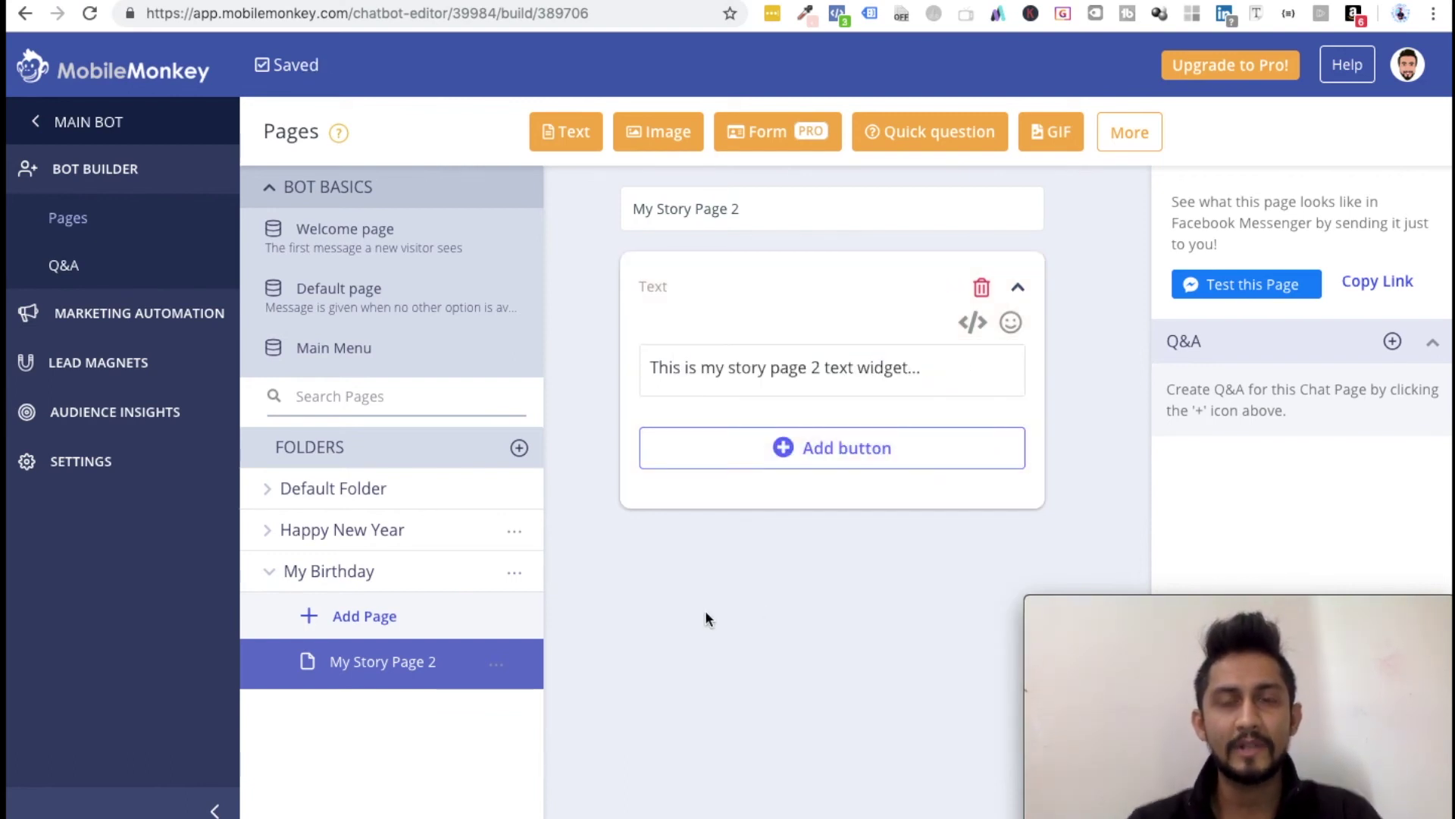
left_click(270, 570)
left_click(337, 534)
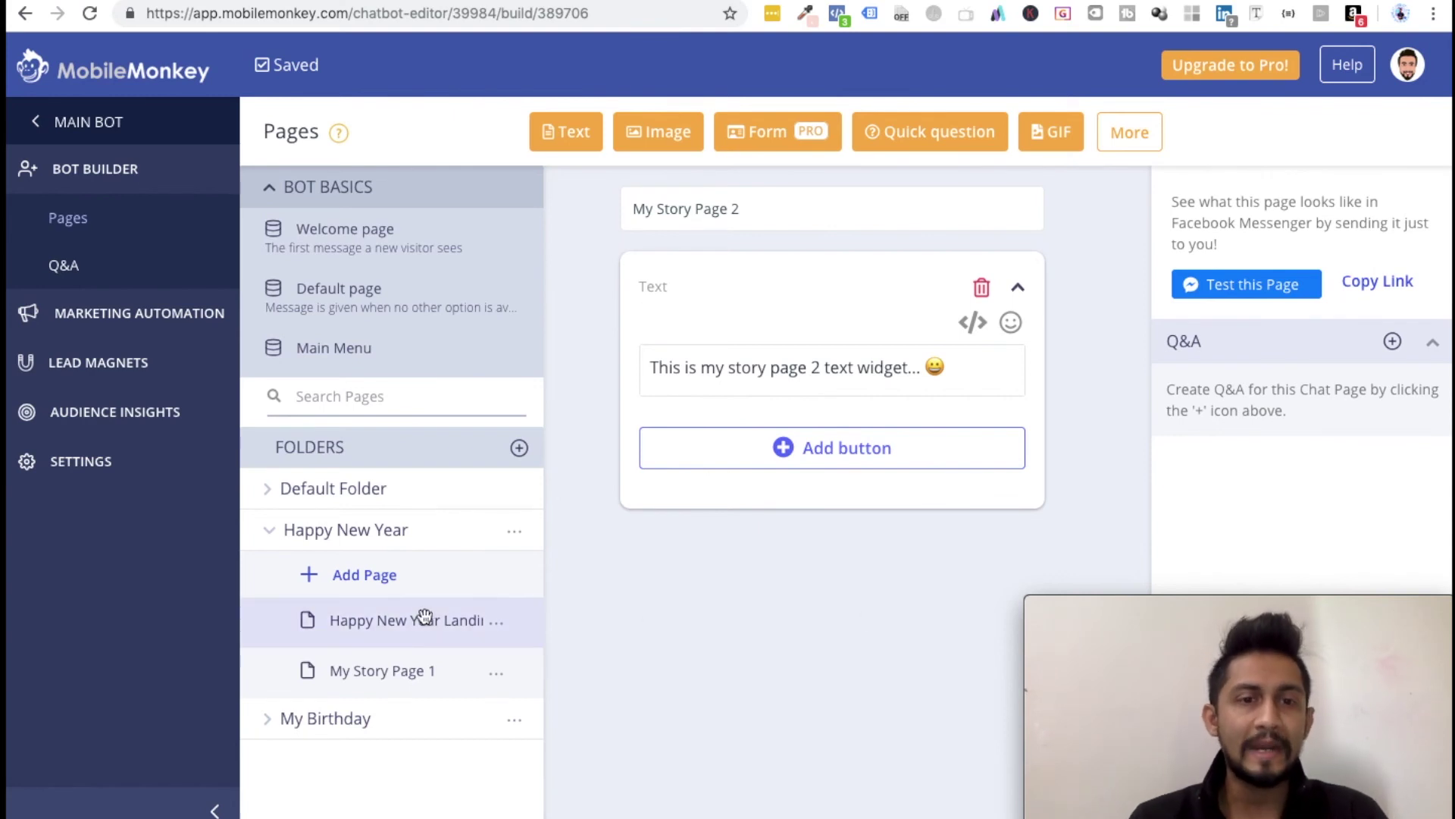
Step: Send the Happy New Year Landing Page as a Messenger test and view the bot's conversation
left_click(398, 632)
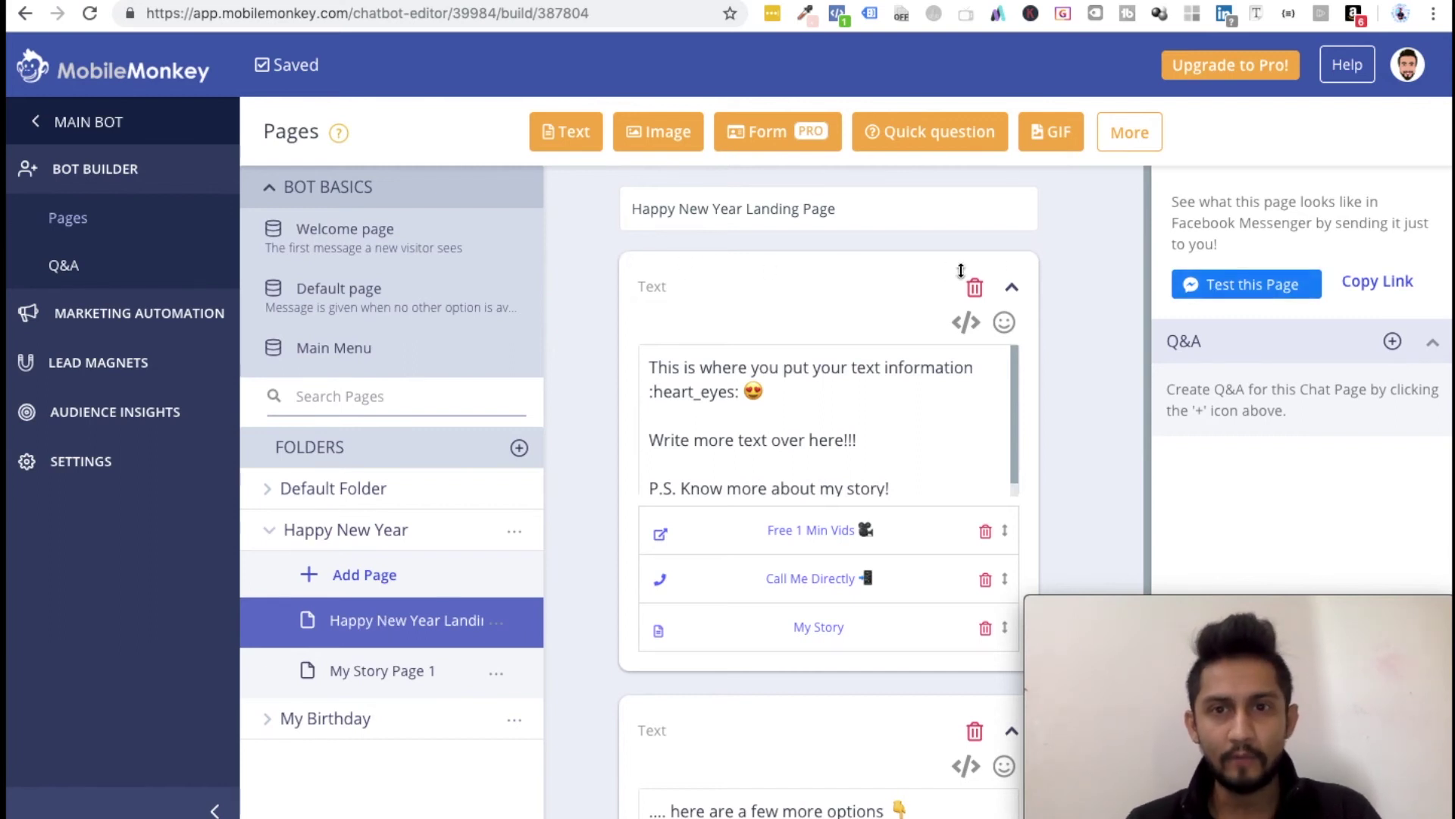
mouse_move(661, 533)
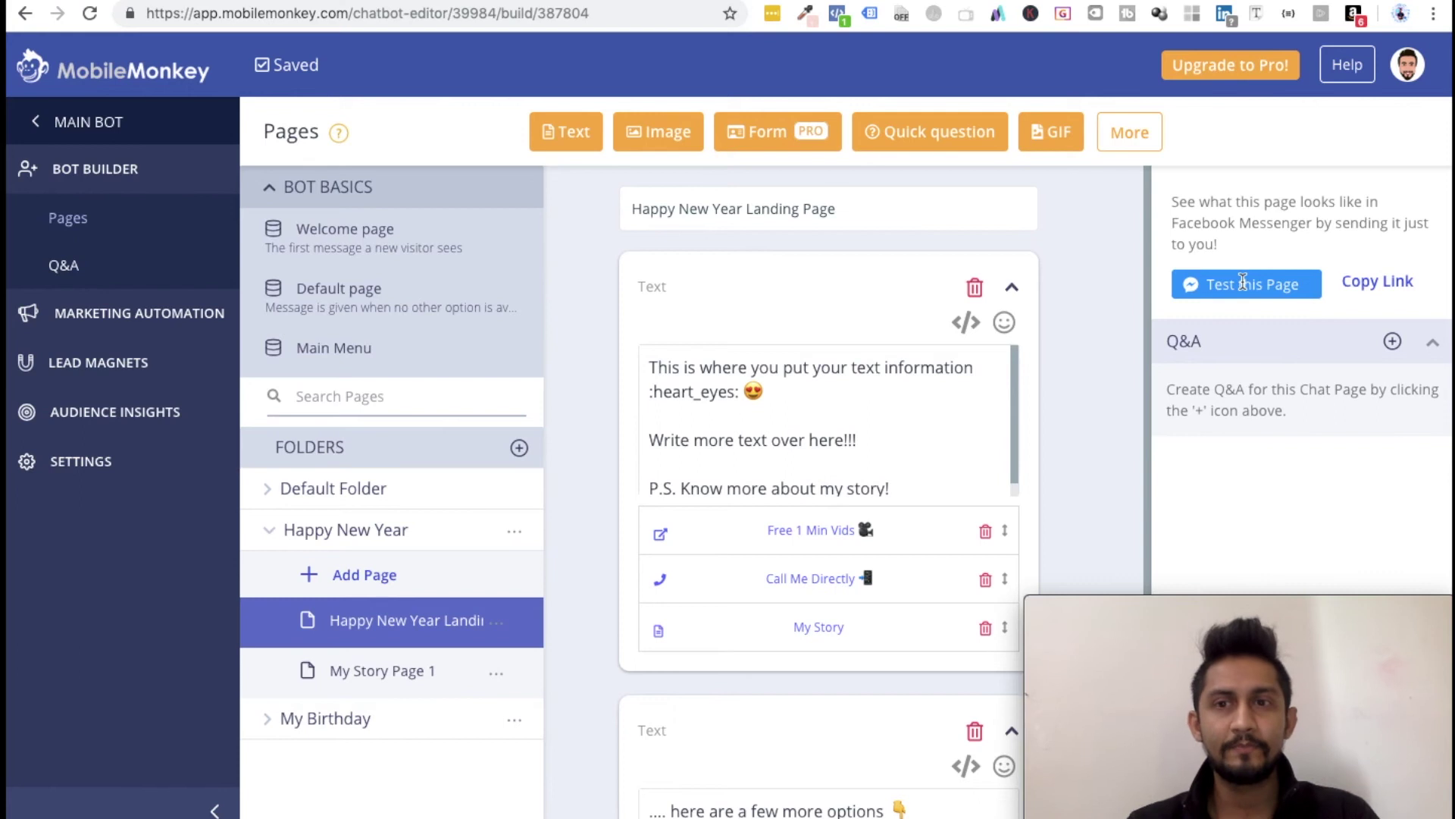
left_click(1244, 285)
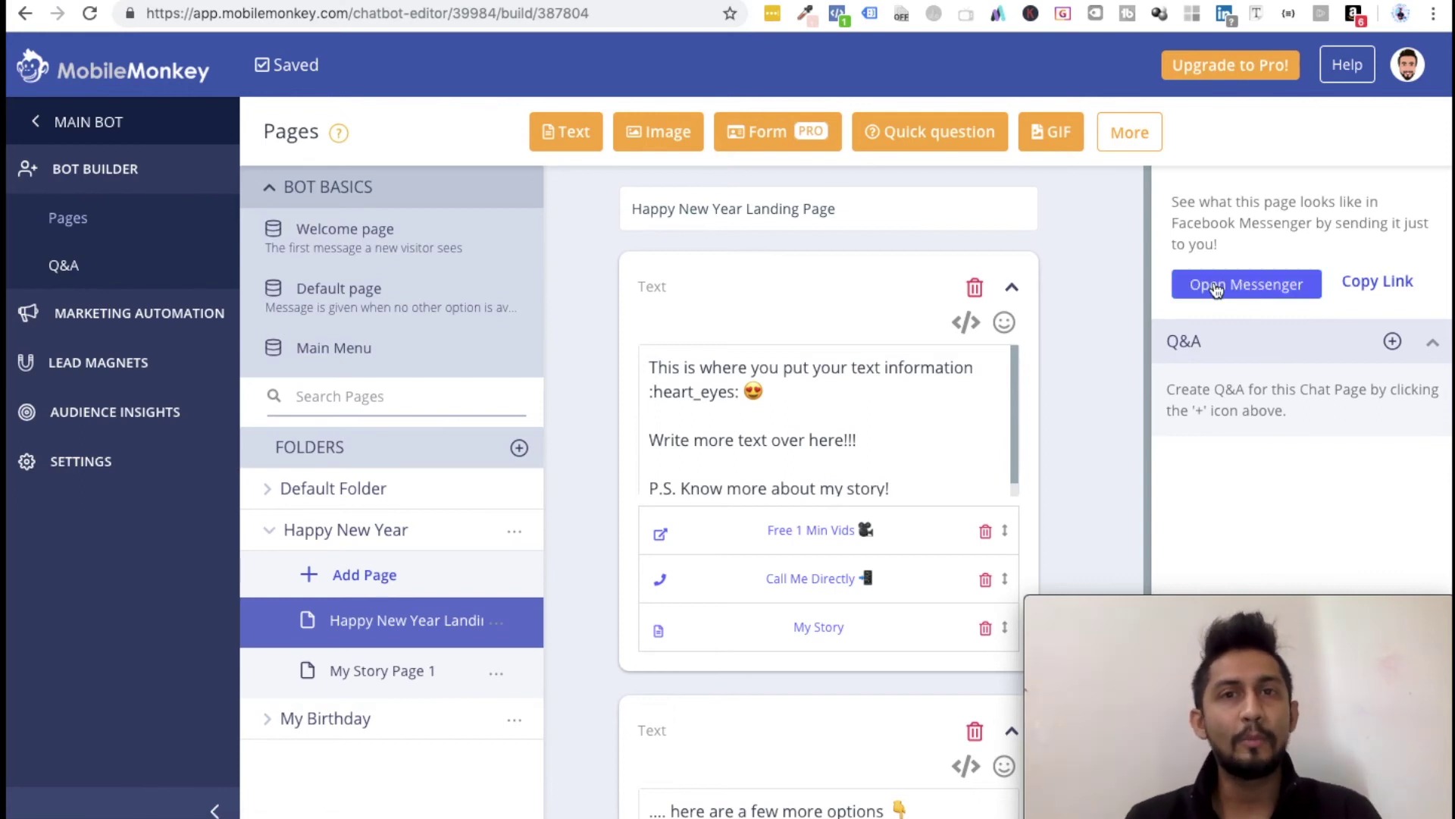
left_click(1216, 287)
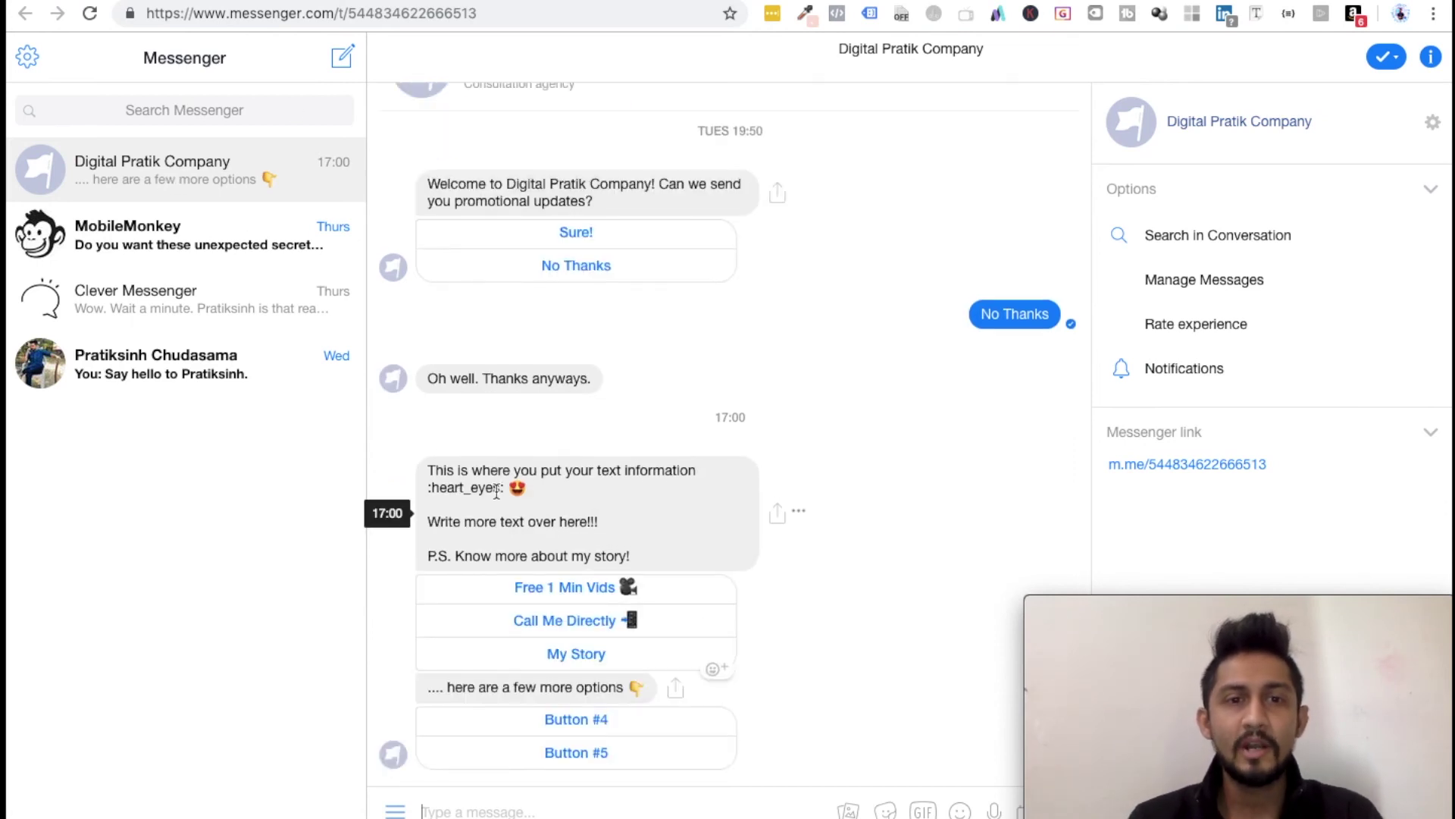
left_click_drag(506, 488, 425, 488)
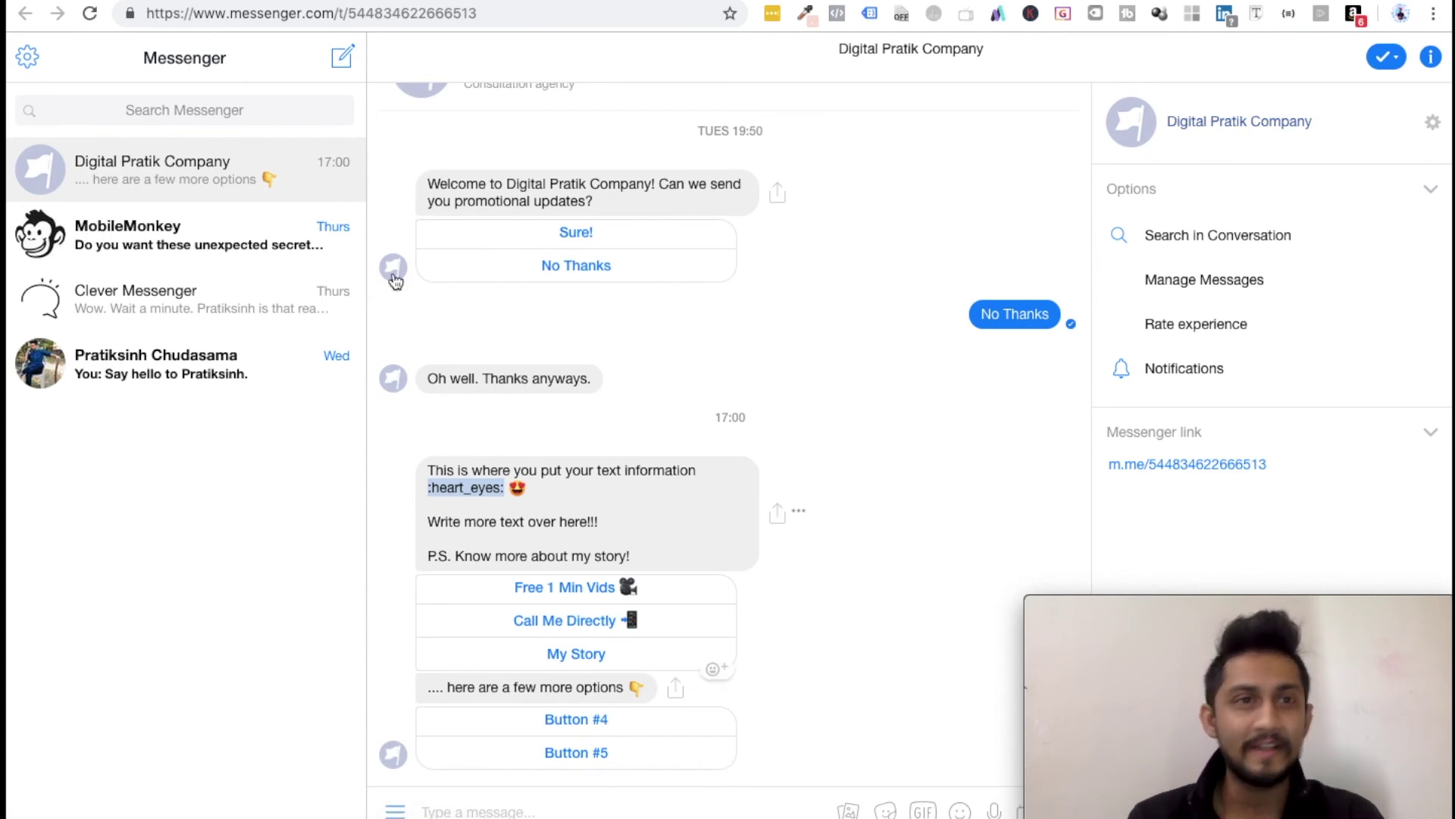
key("ctrl+Tab")
scroll(804, 593, "down", 3)
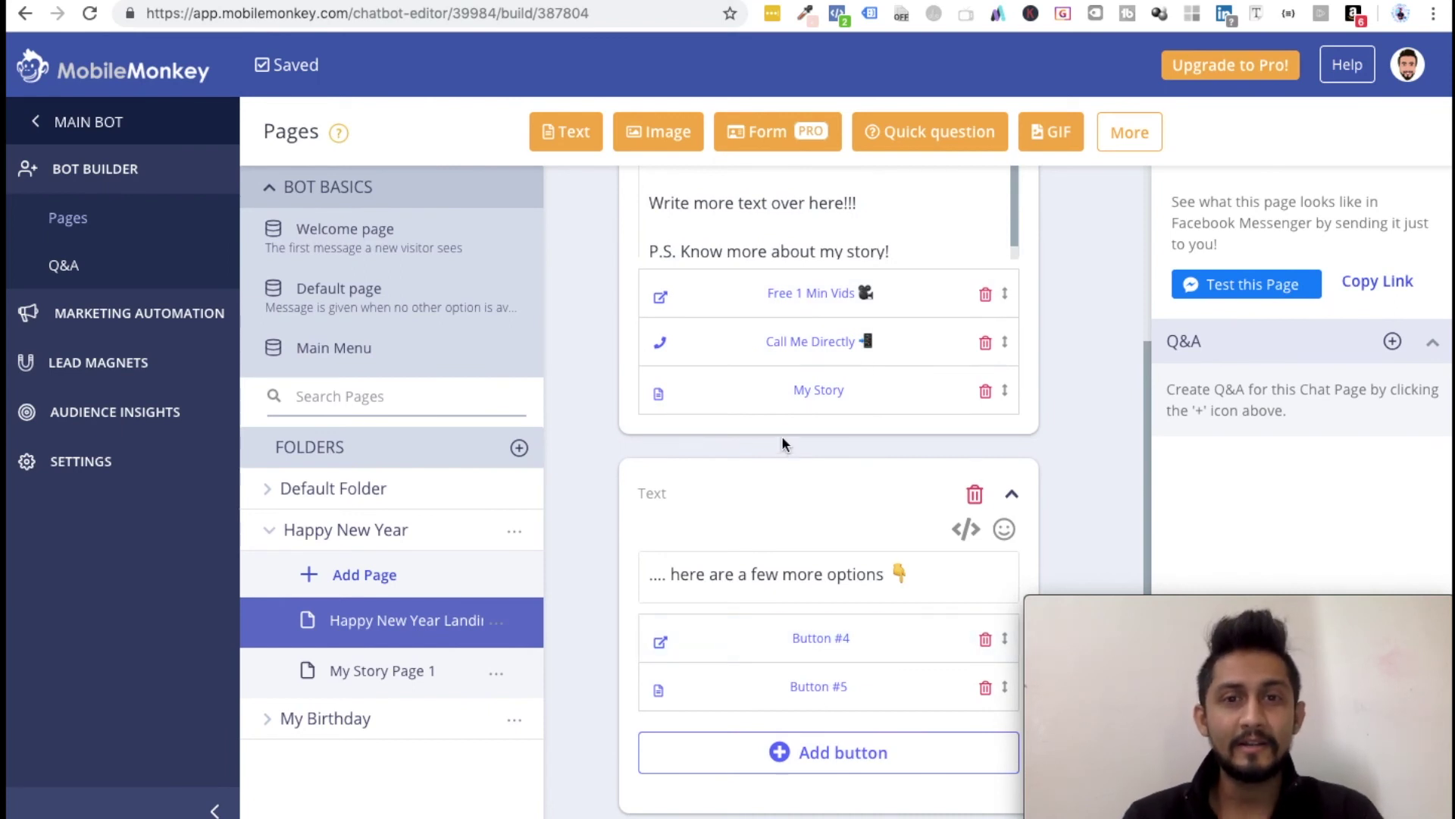
key("ctrl+Tab")
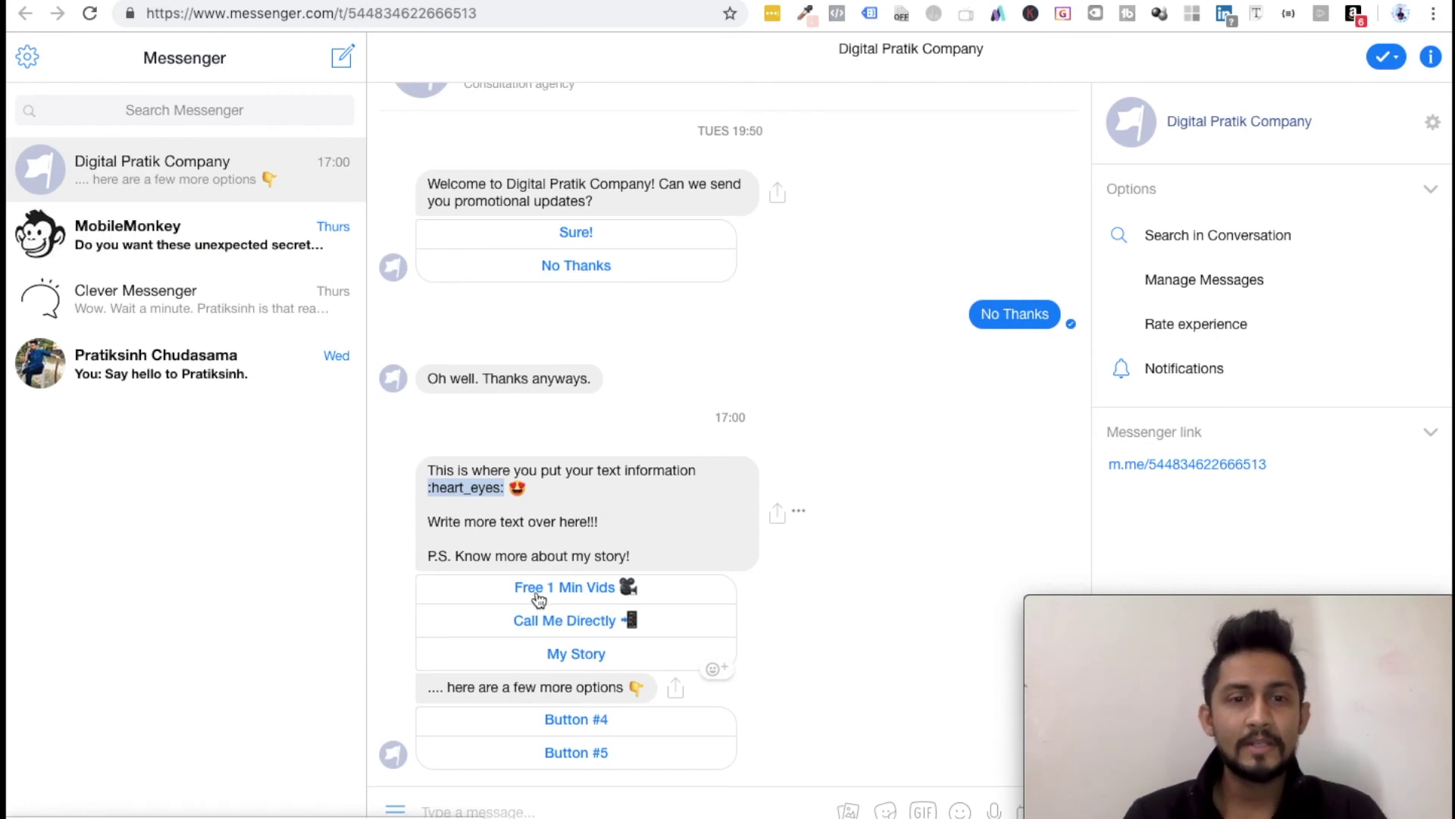
left_click(561, 589)
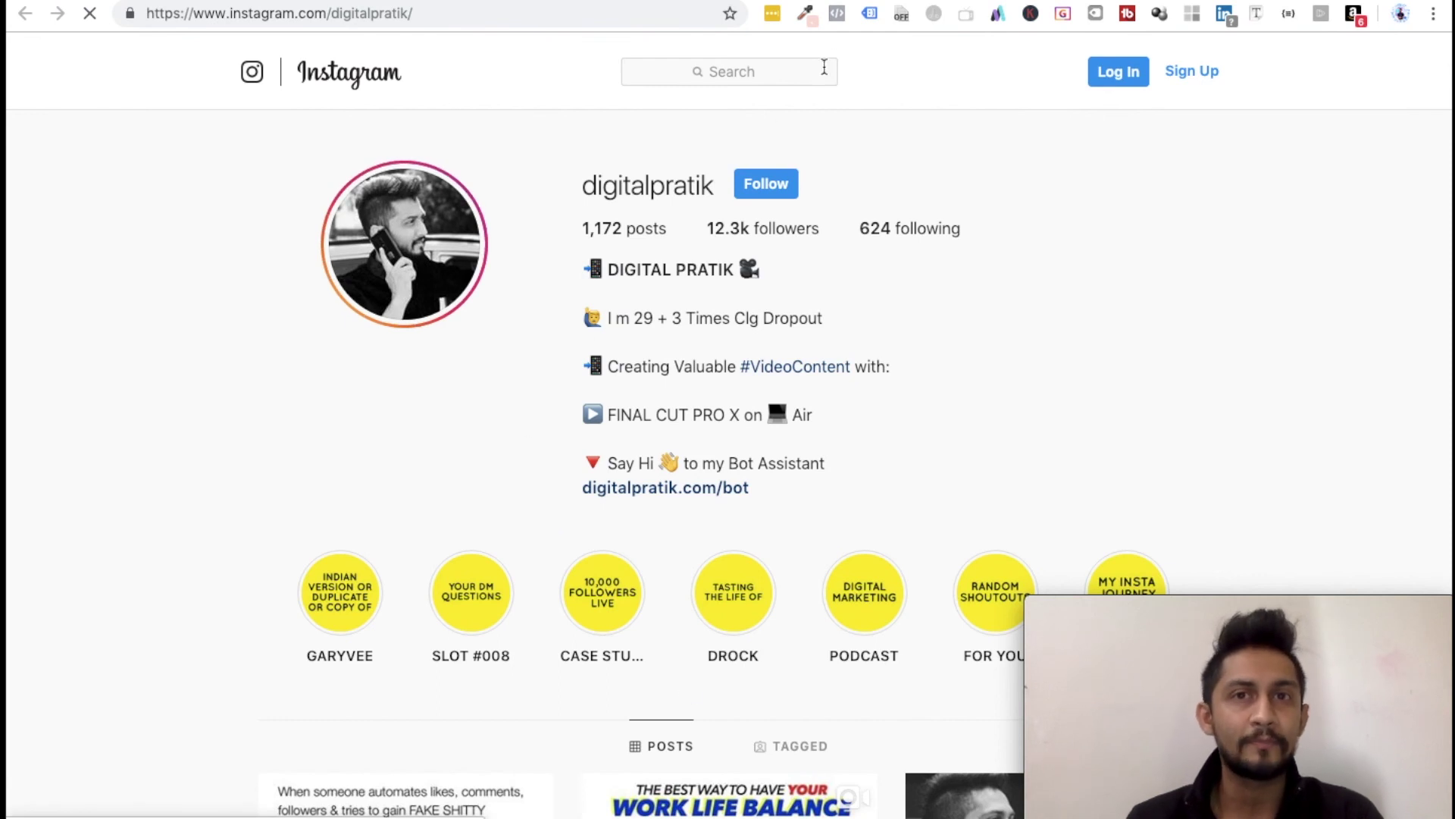
key("super+w")
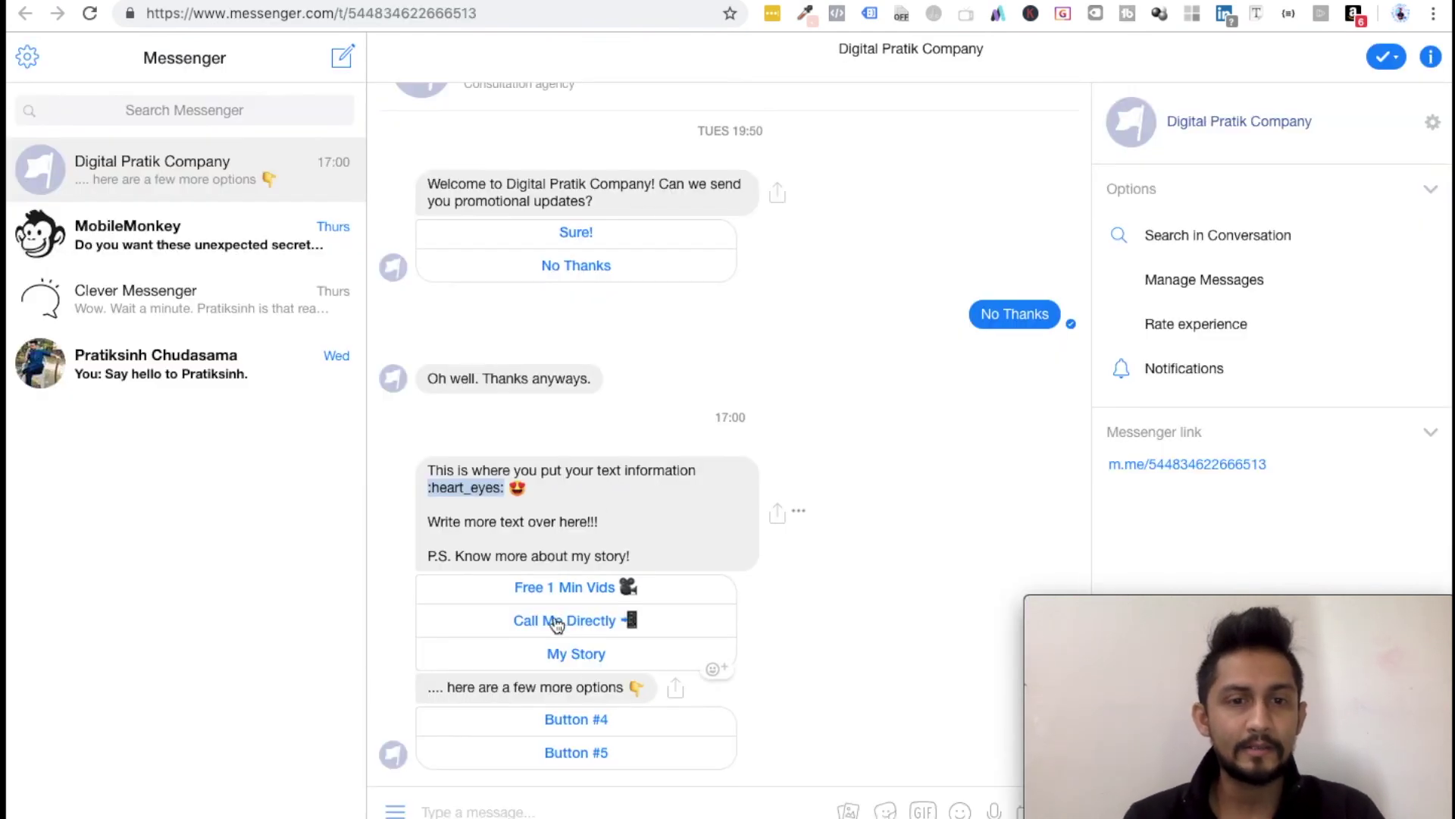
left_click(547, 621)
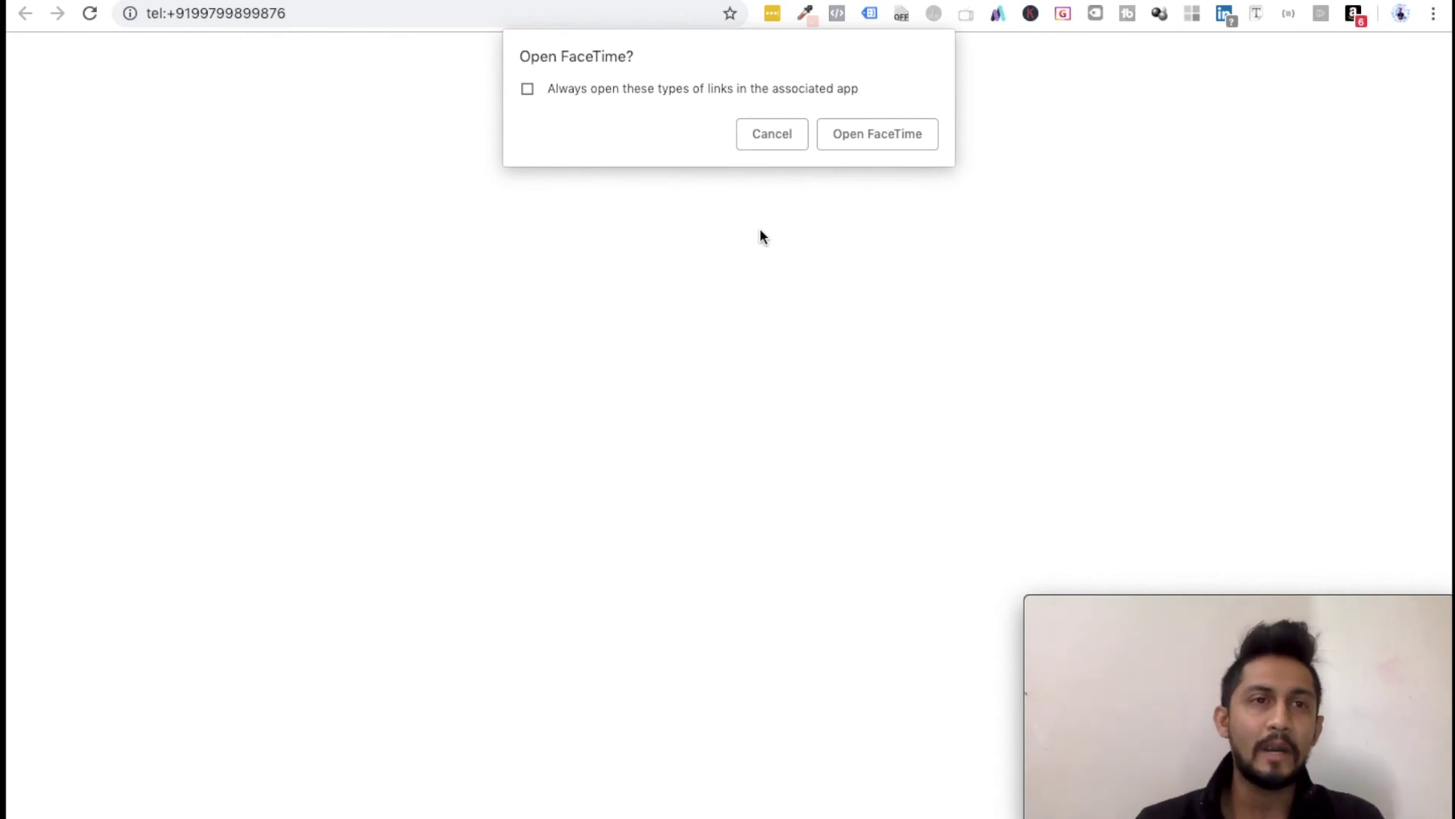
left_click(235, 13)
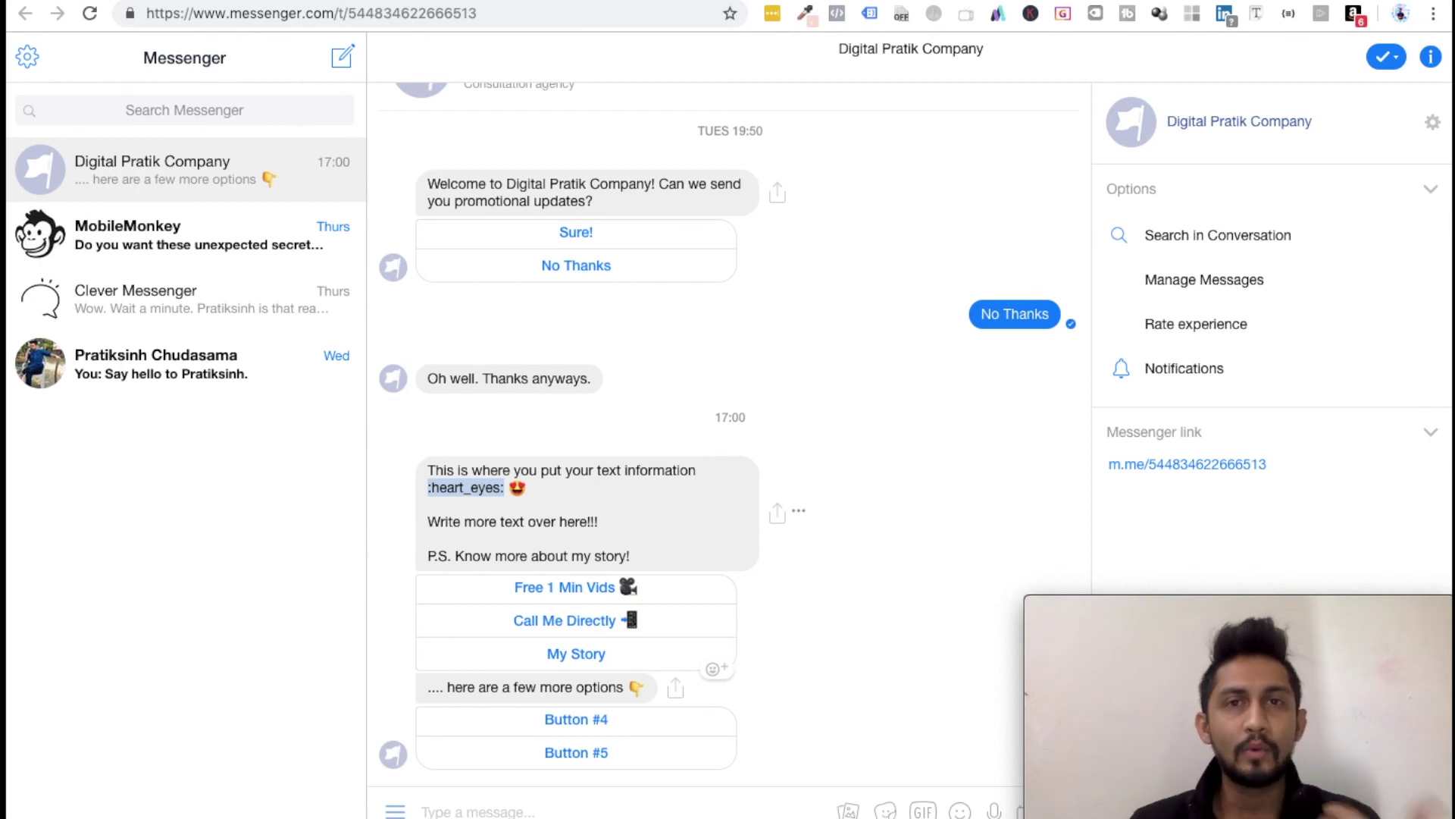
Step: Trigger My Story to get the story page 1 reply, and test the Button #4 website link
left_click(567, 653)
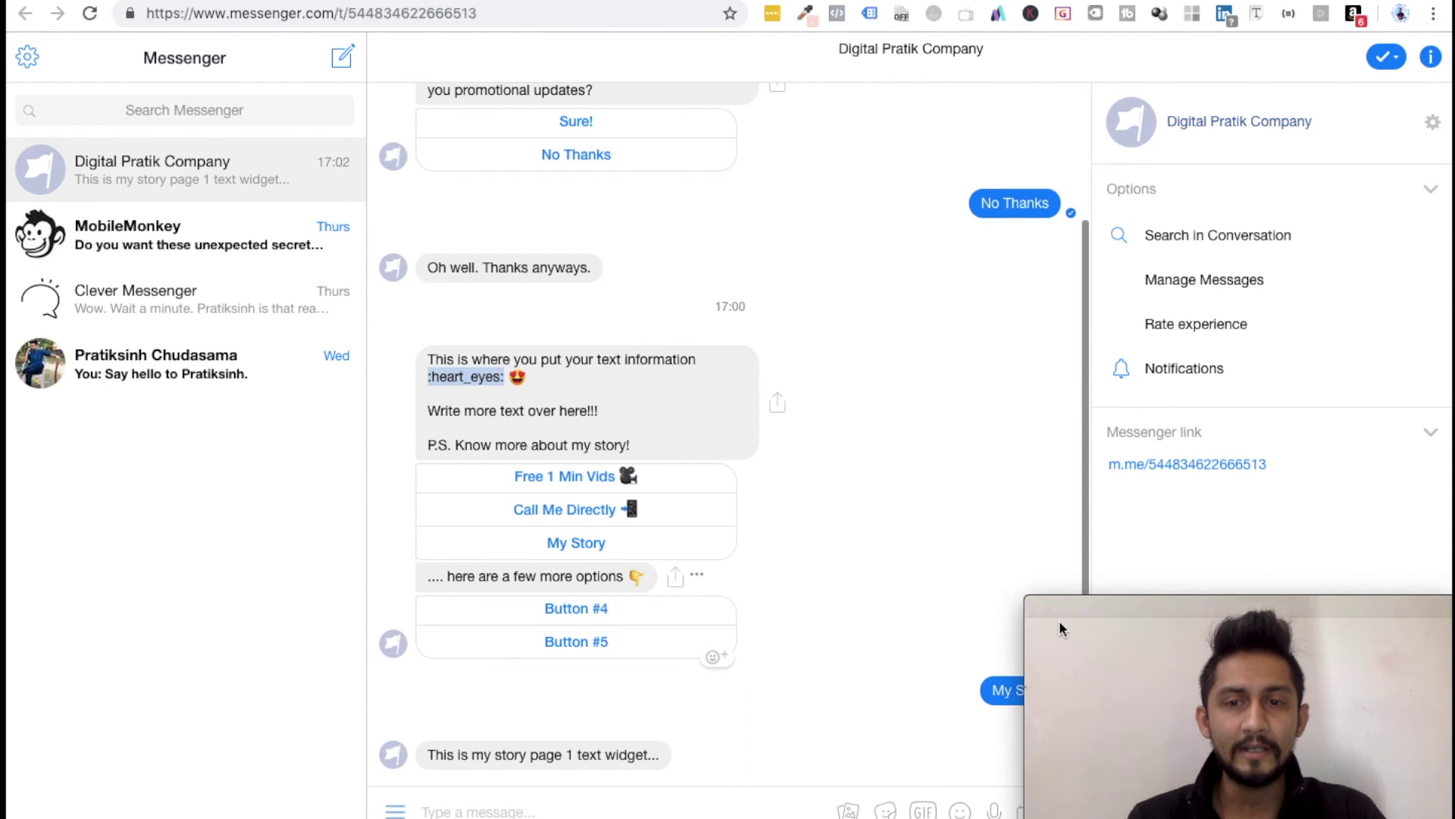
left_click(1058, 607)
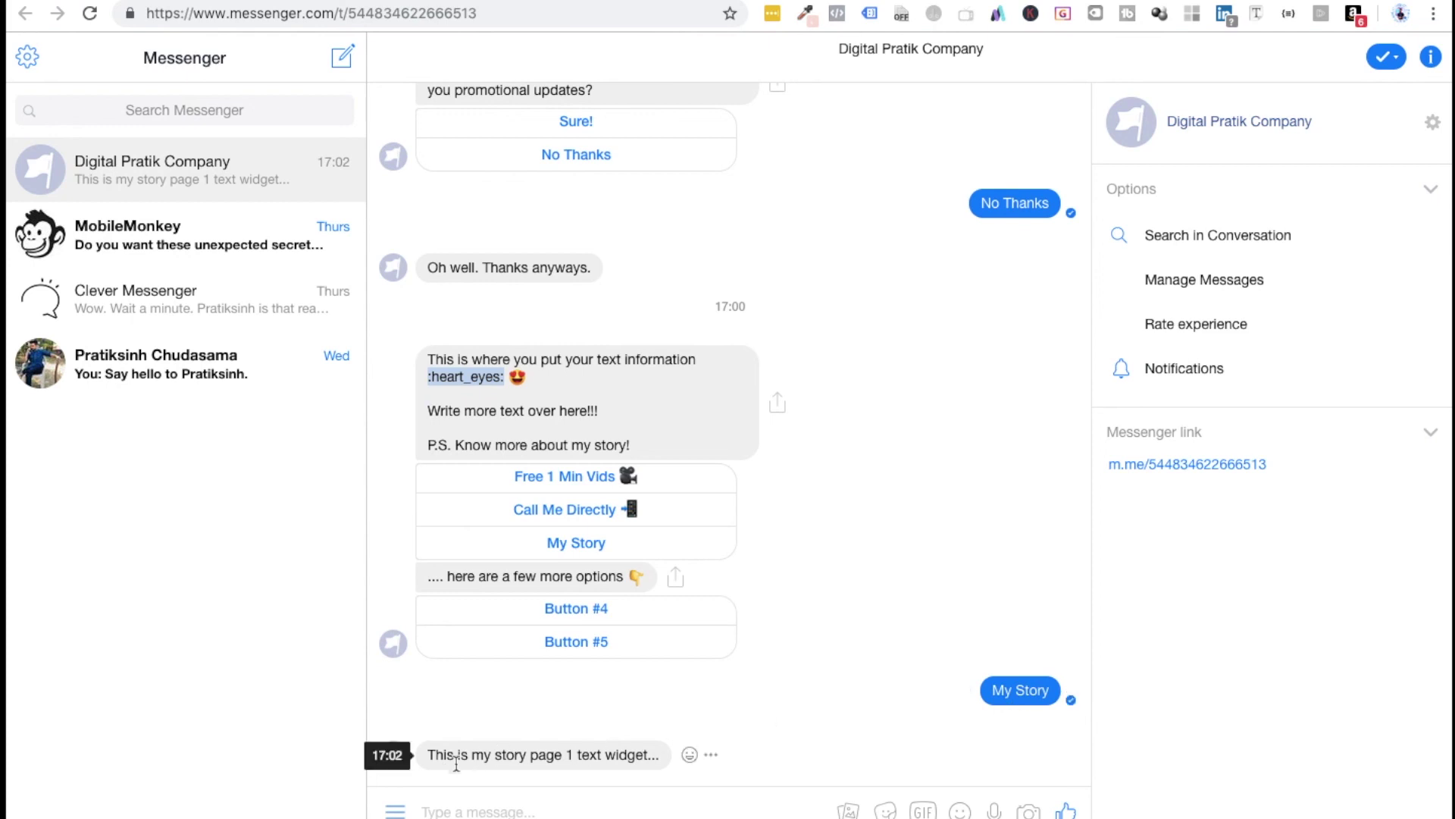
left_click(429, 753)
left_click_drag(429, 752, 661, 758)
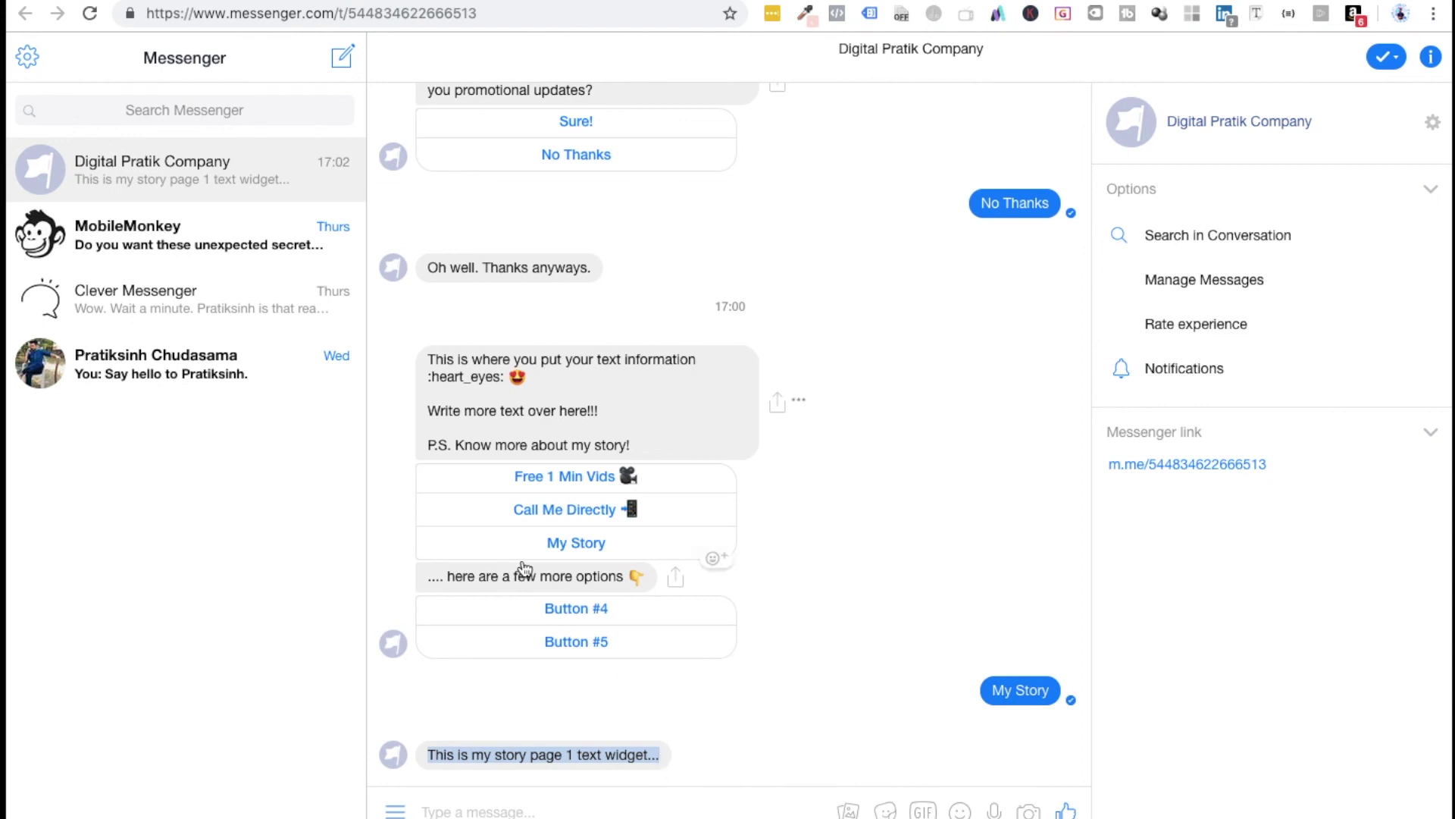
left_click(578, 611)
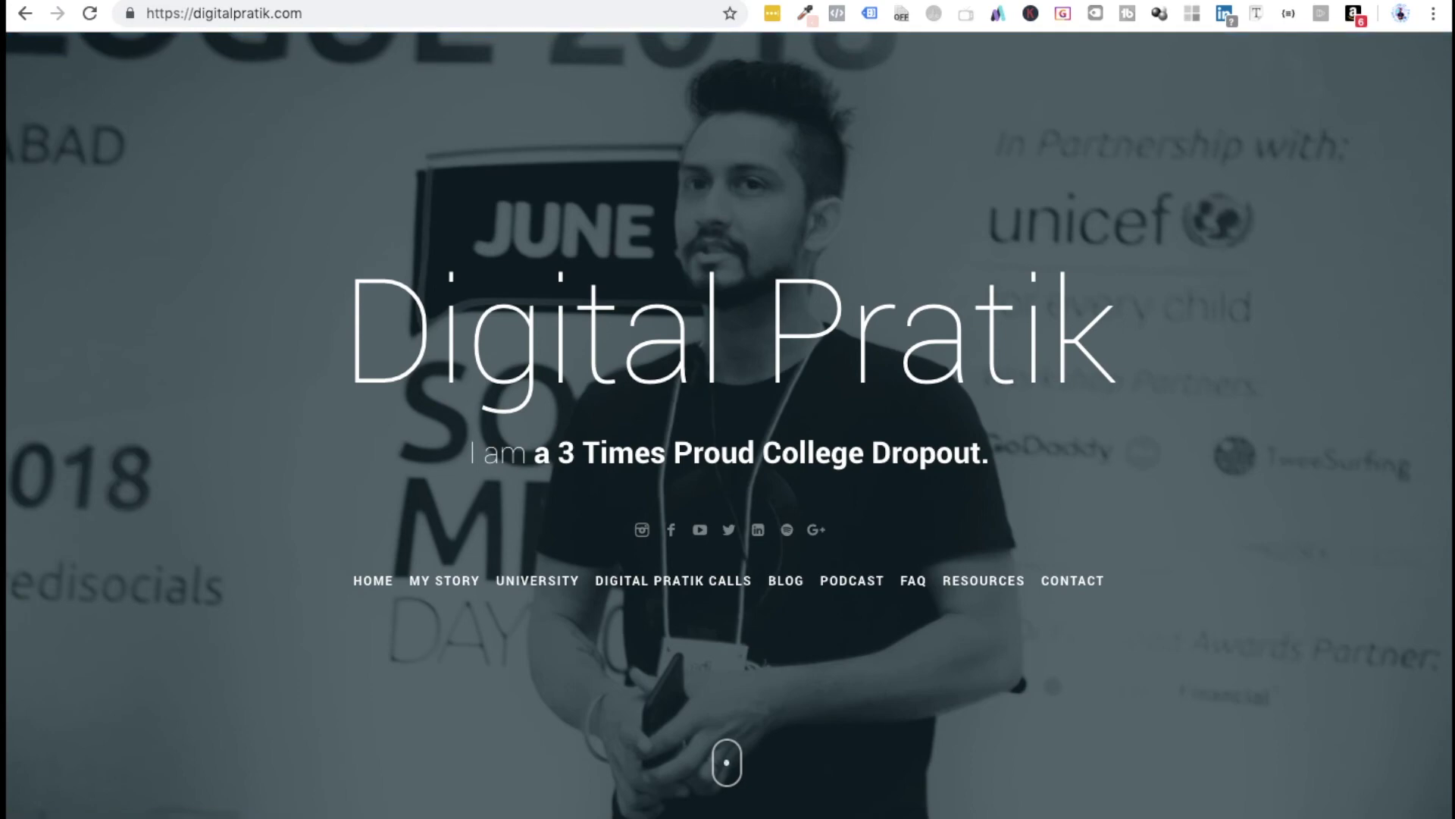
key("ctrl+w")
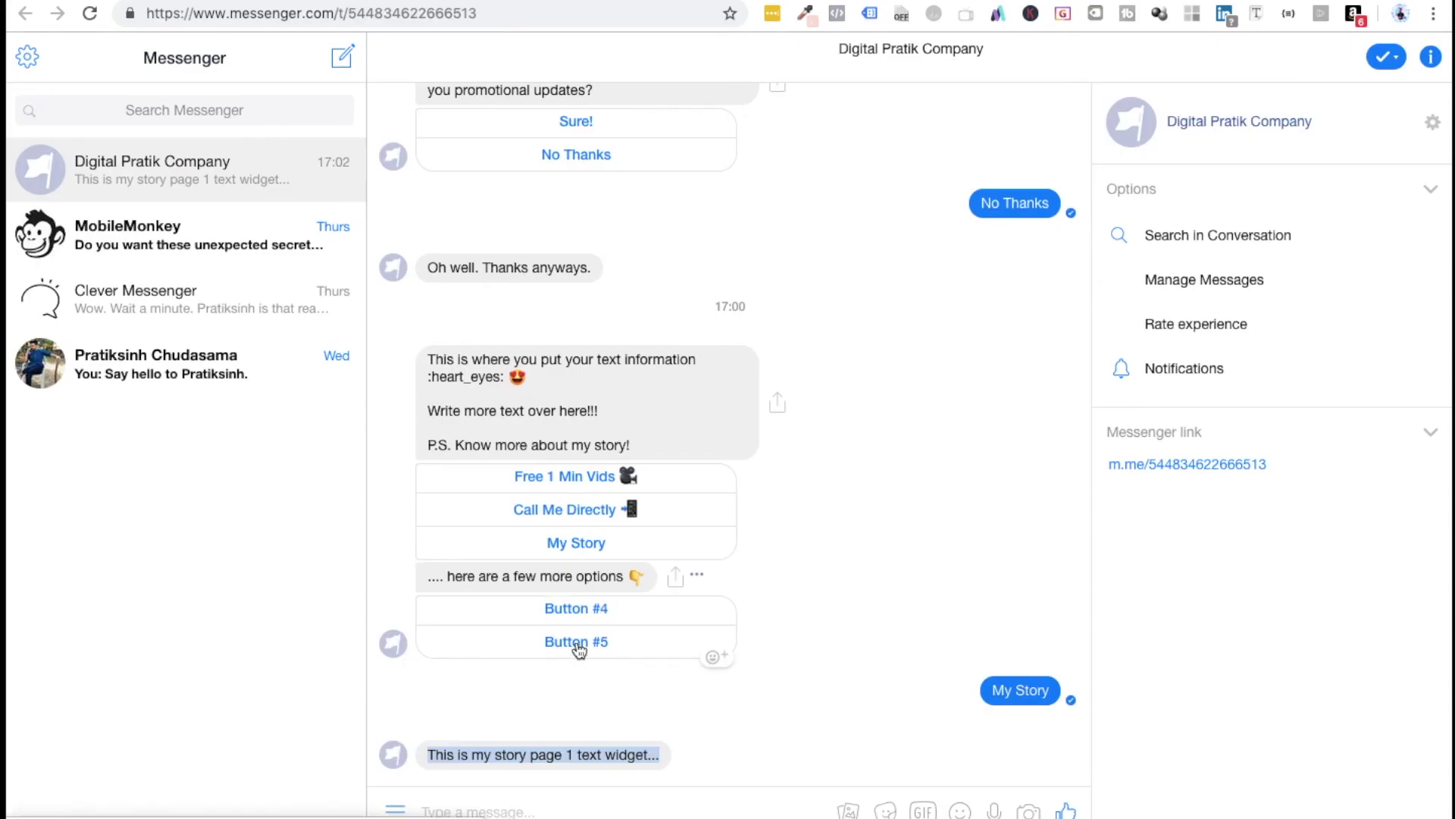
left_click(498, 754)
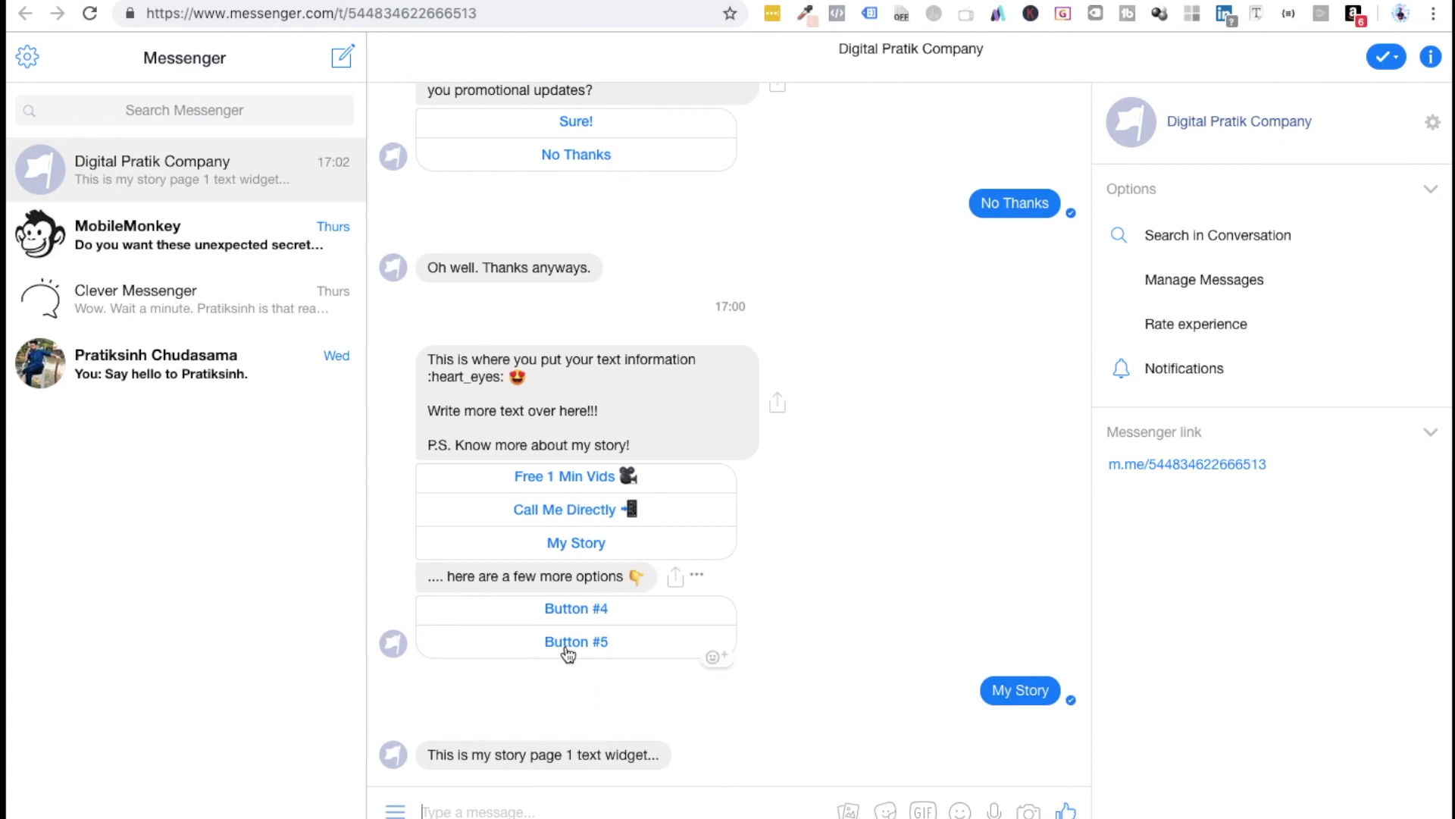
Step: Trigger Button #5 to get the story page 2 reply, then return to the MobileMonkey editor
left_click(569, 650)
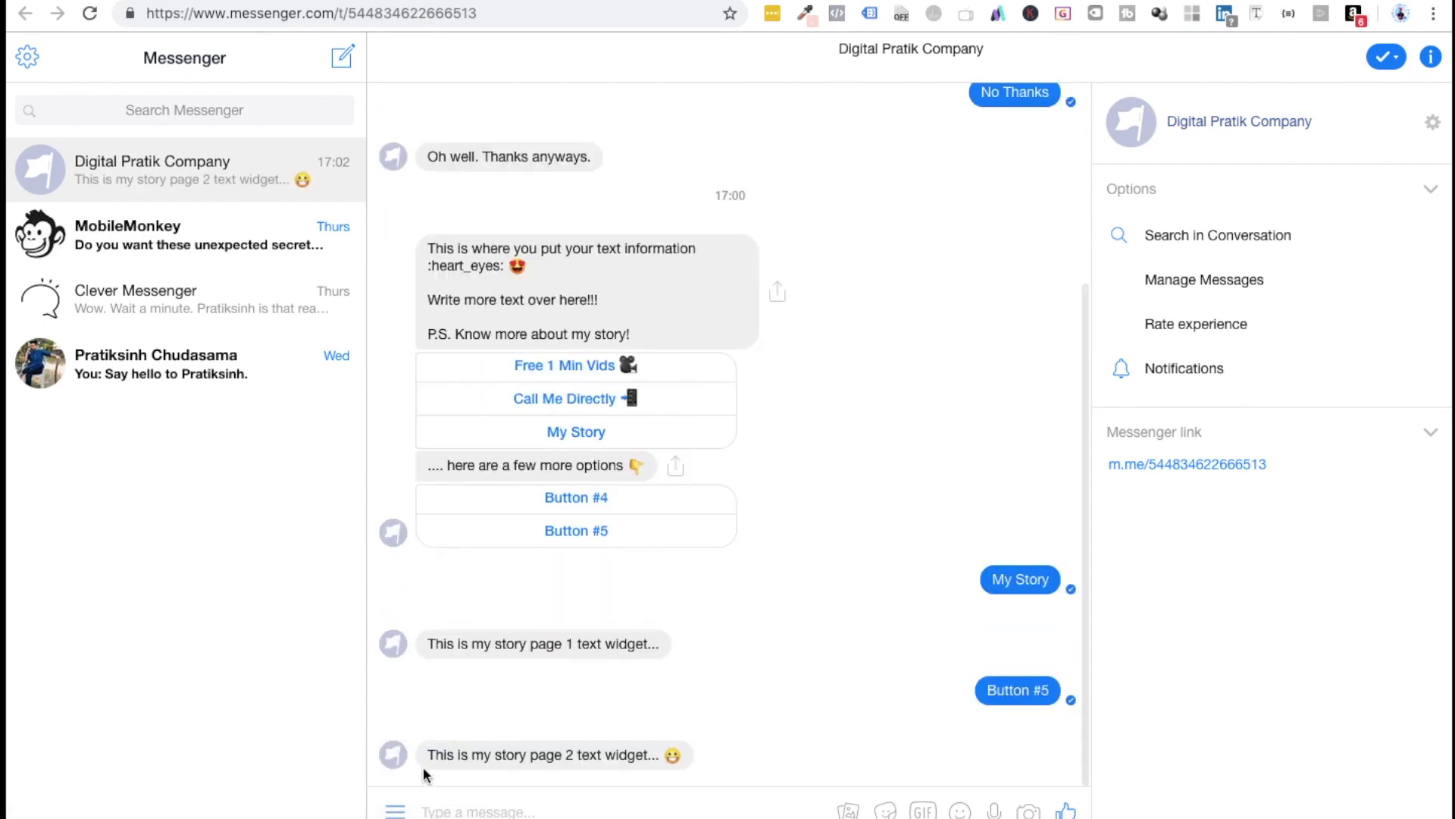
triple_click(449, 750)
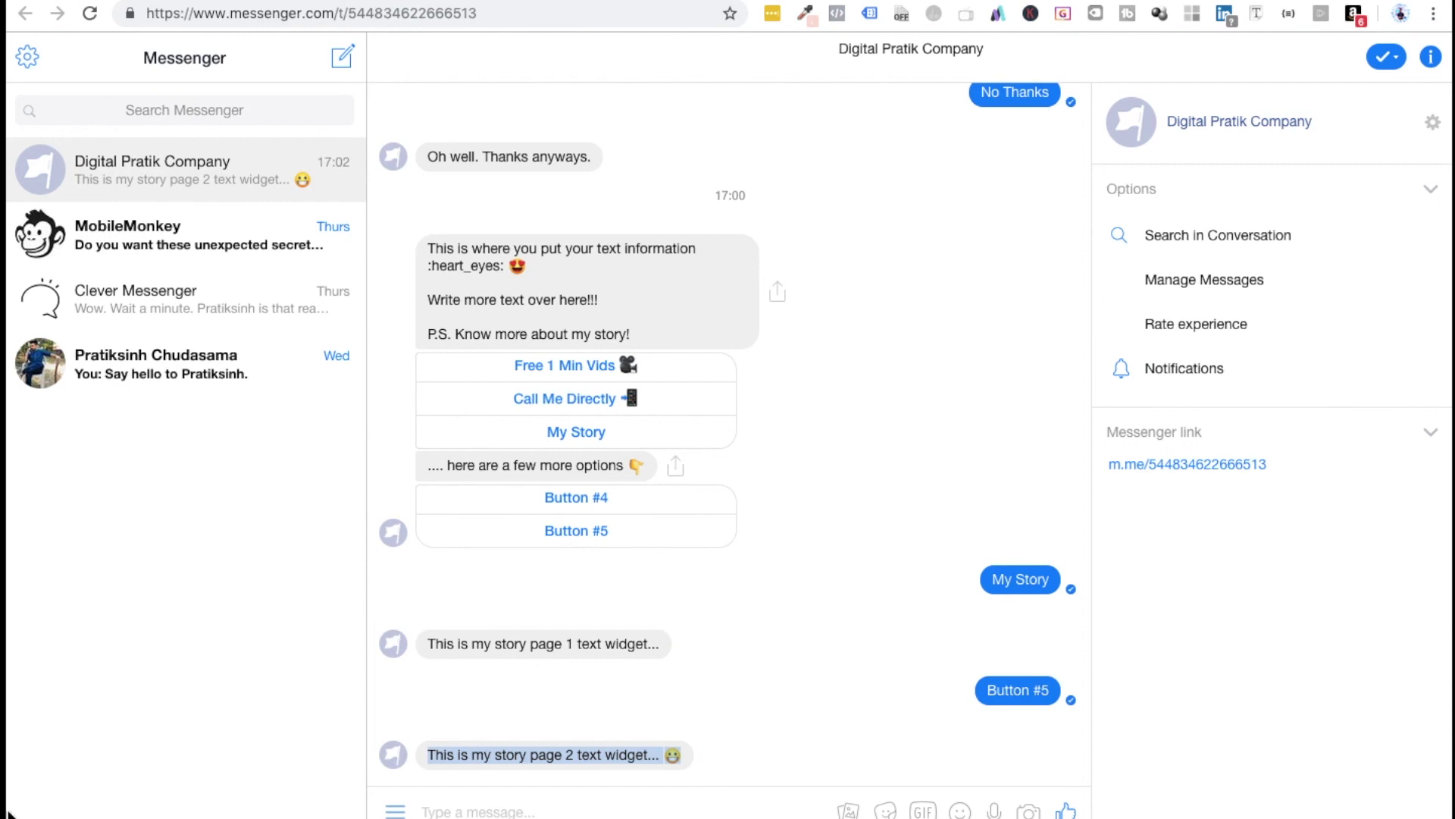
left_click(46, 767)
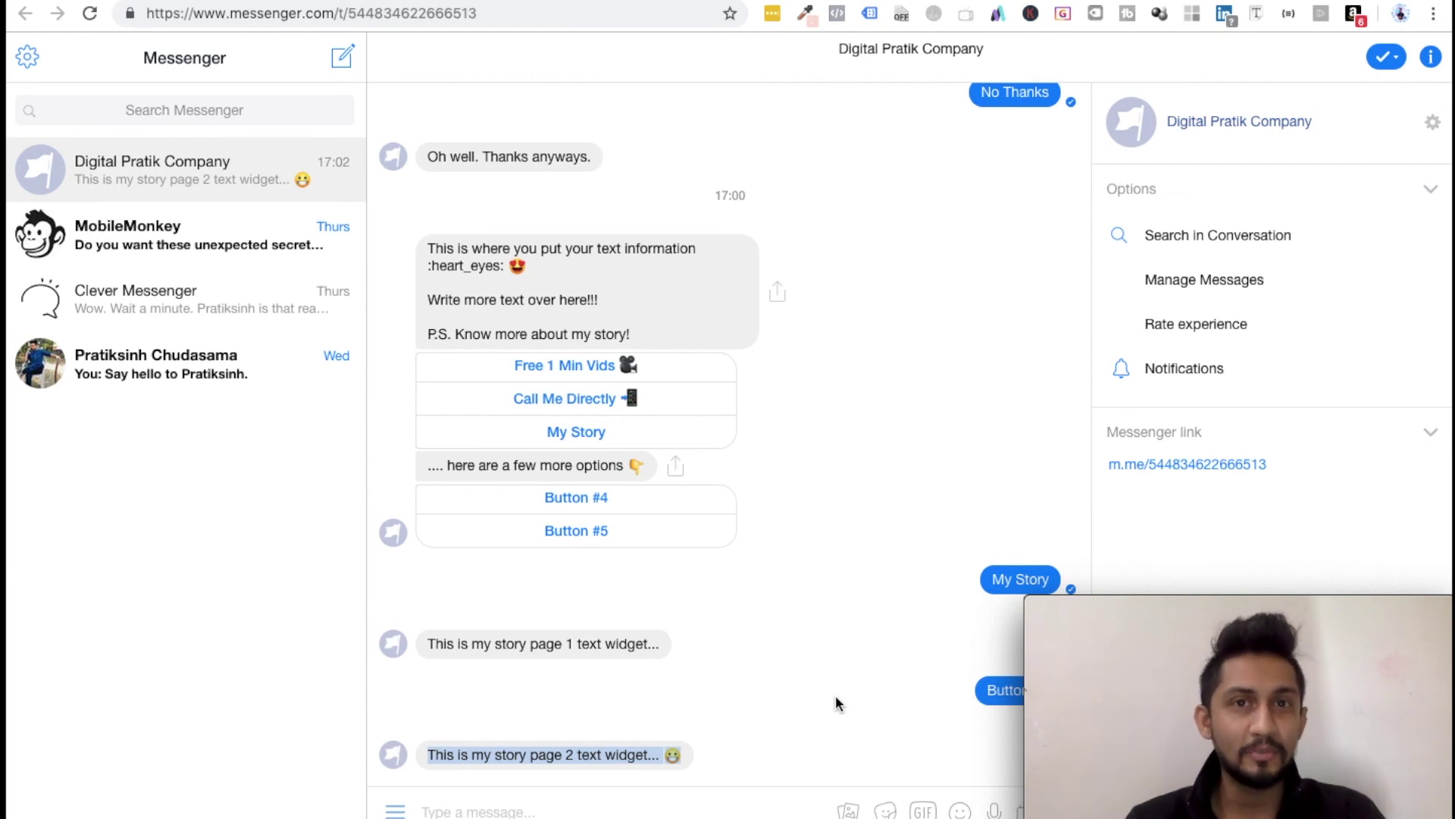
key("ctrl+Tab")
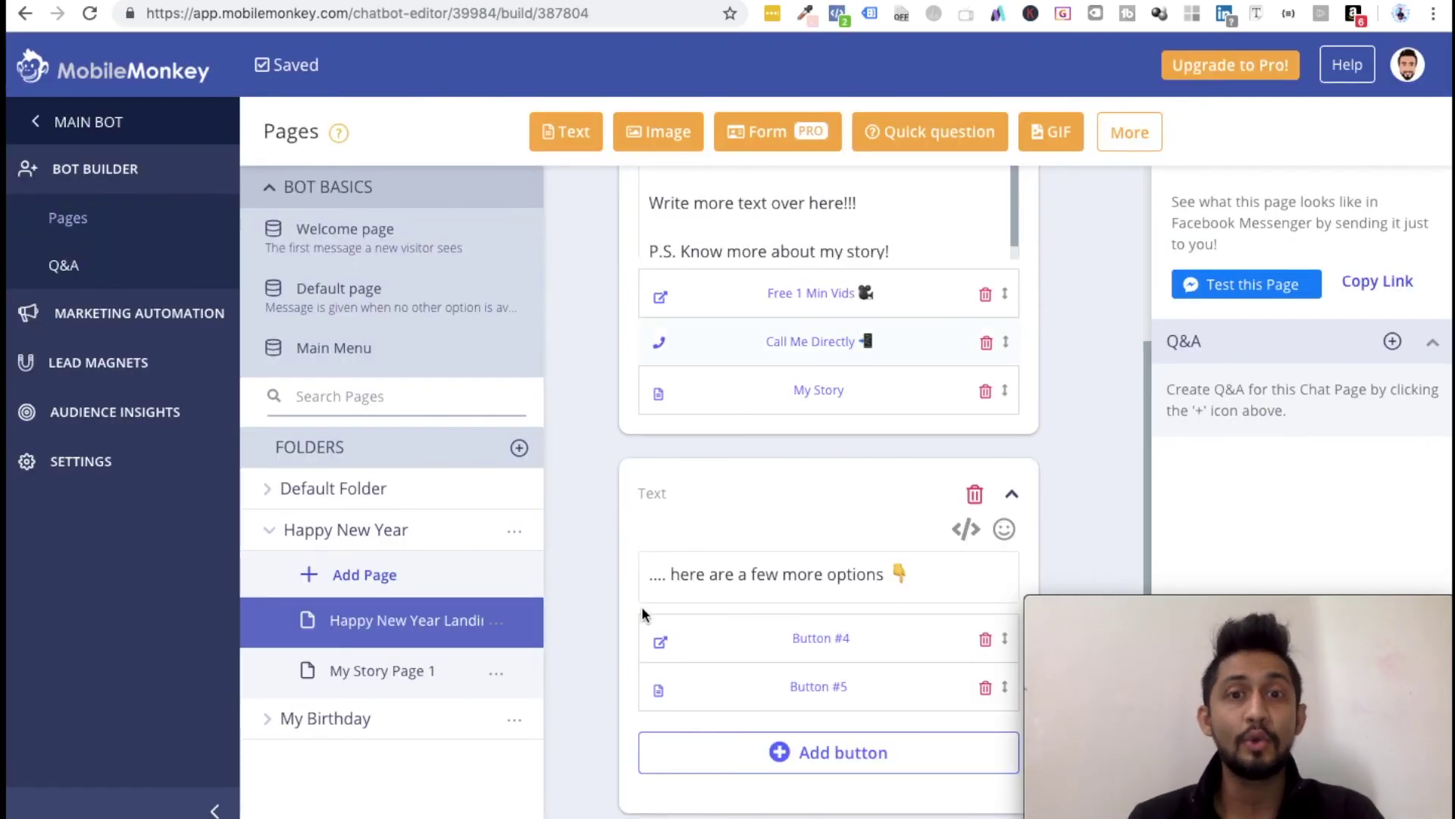
scroll(600, 365, "up", 2)
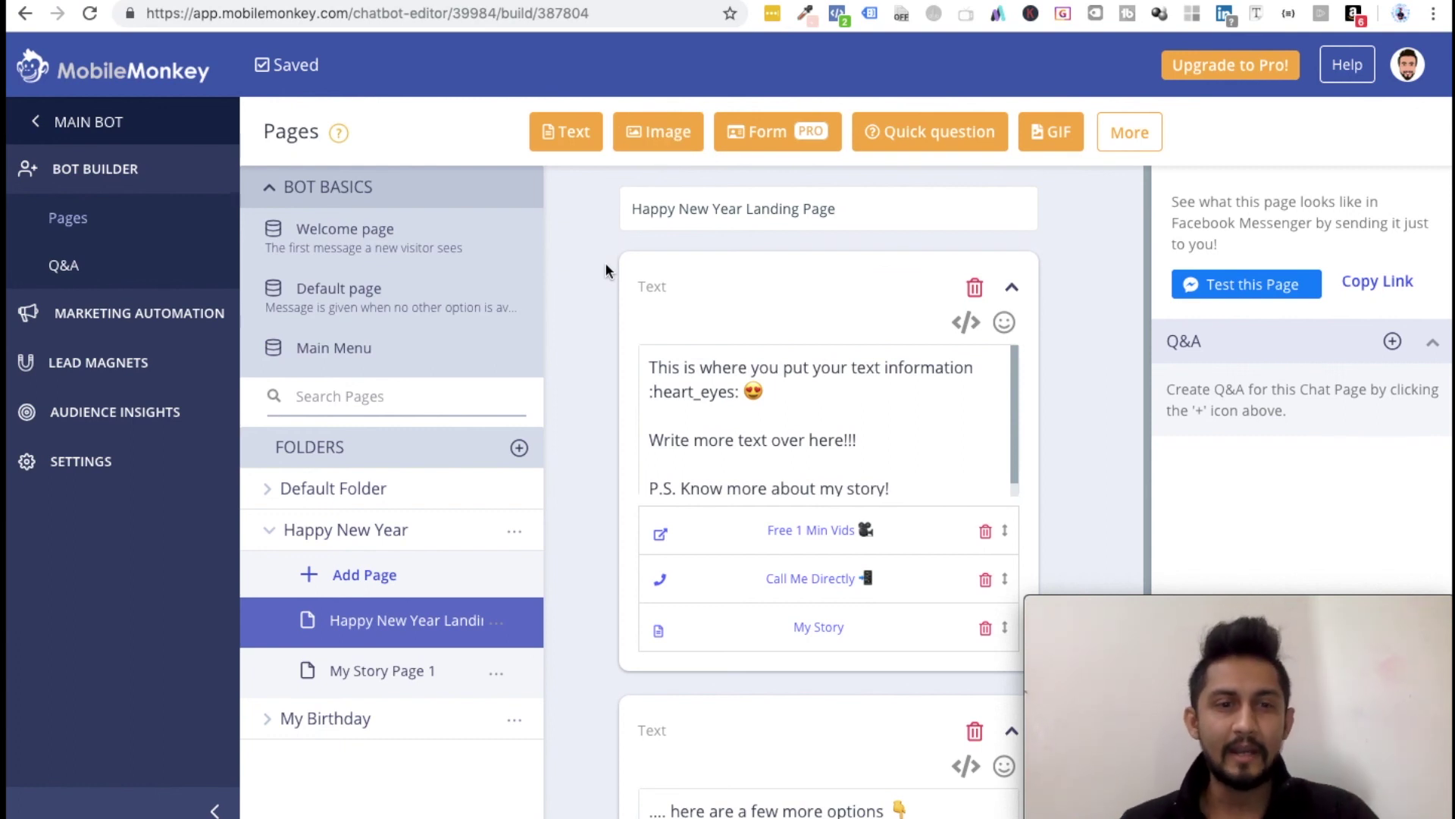
left_click(1128, 135)
left_click(1117, 144)
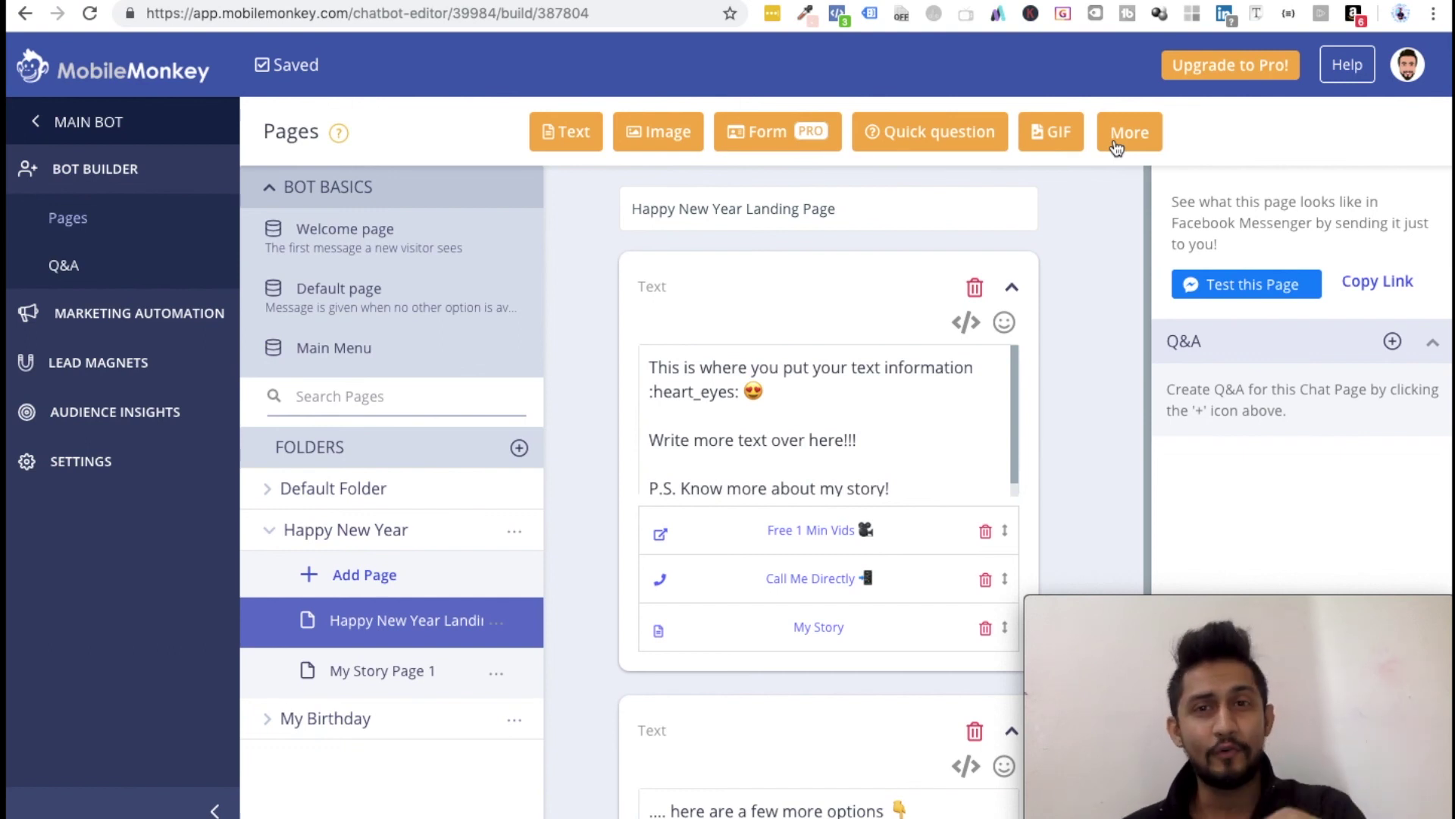
left_click(1117, 147)
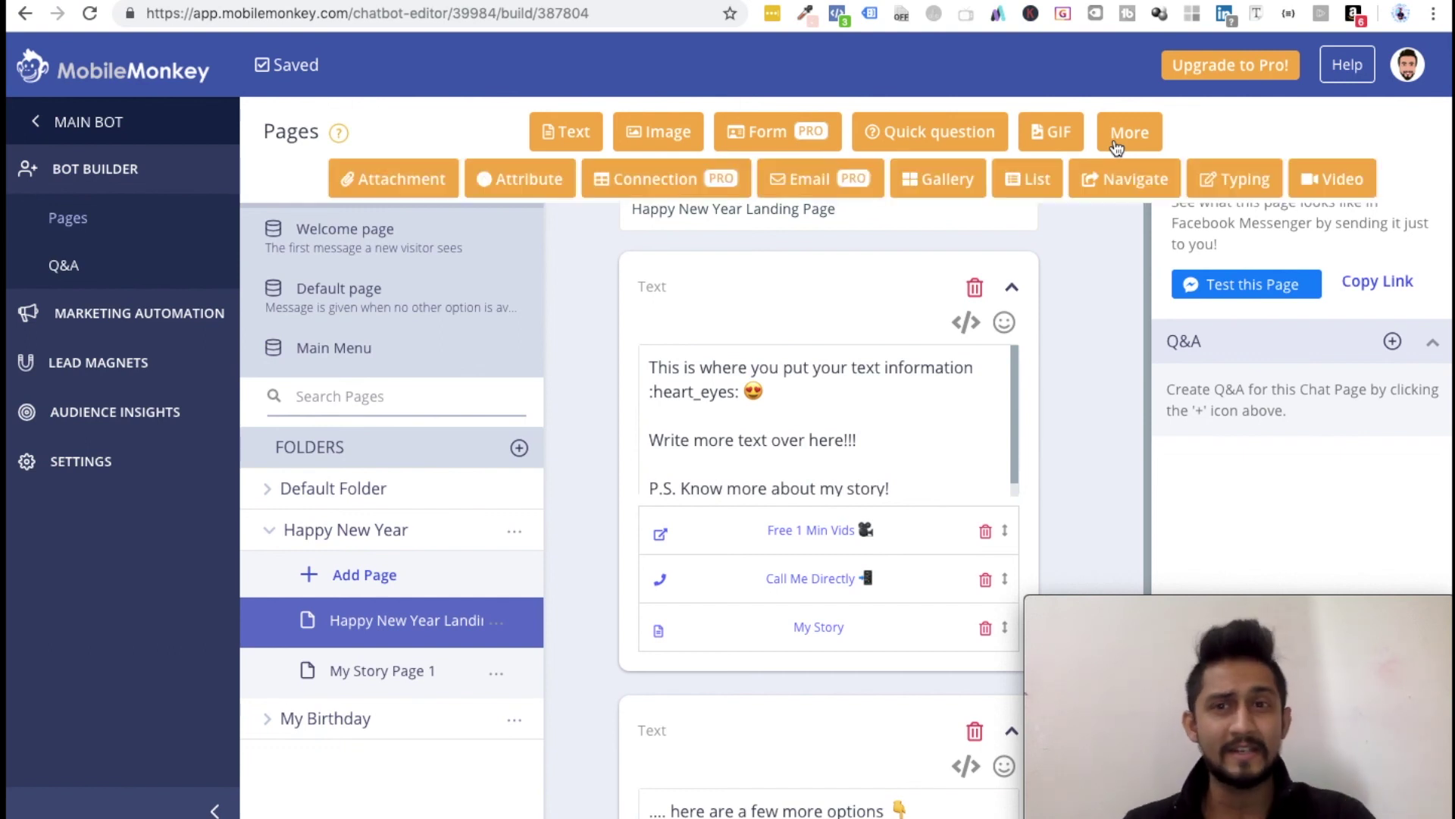
left_click(1116, 147)
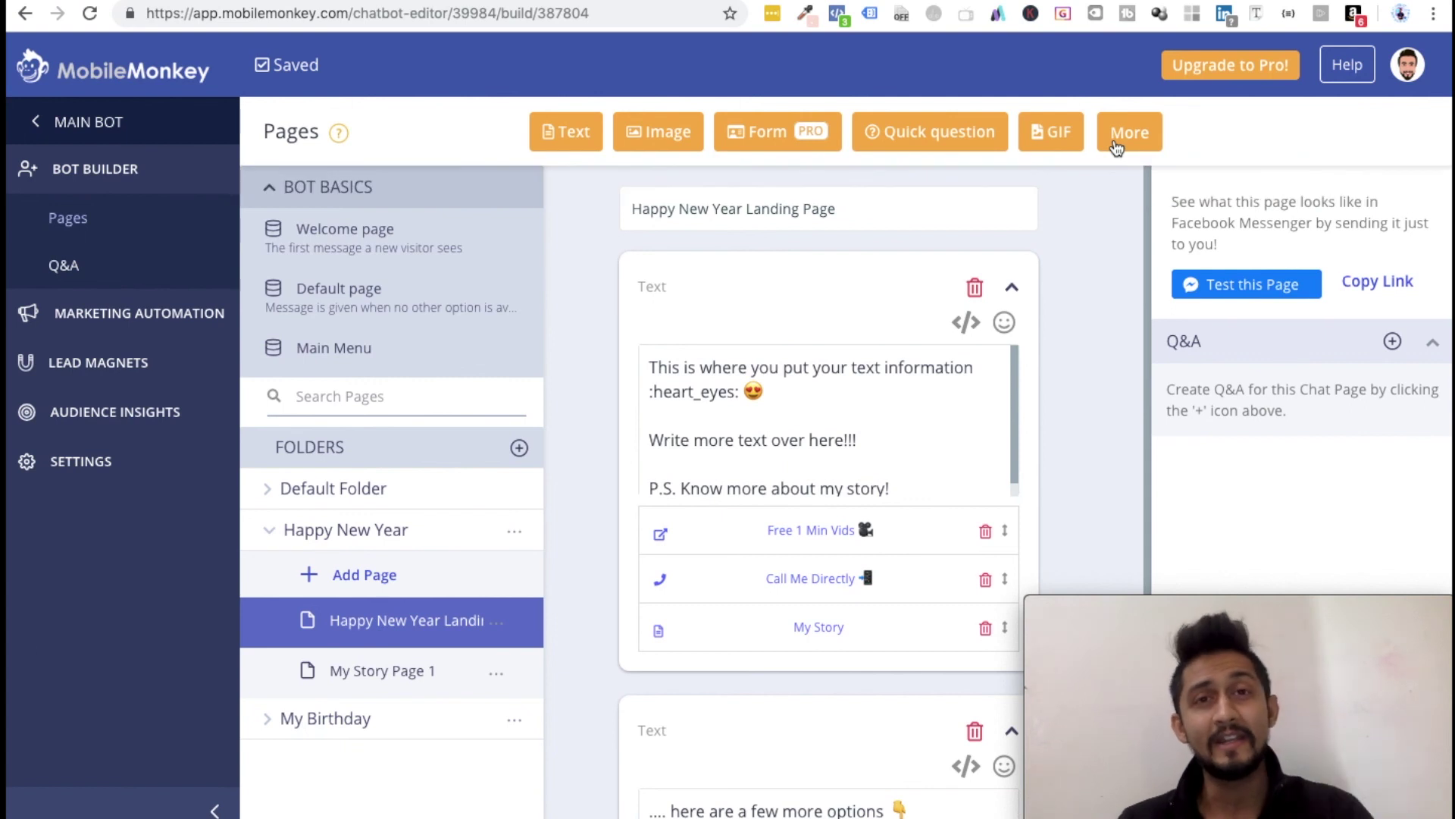